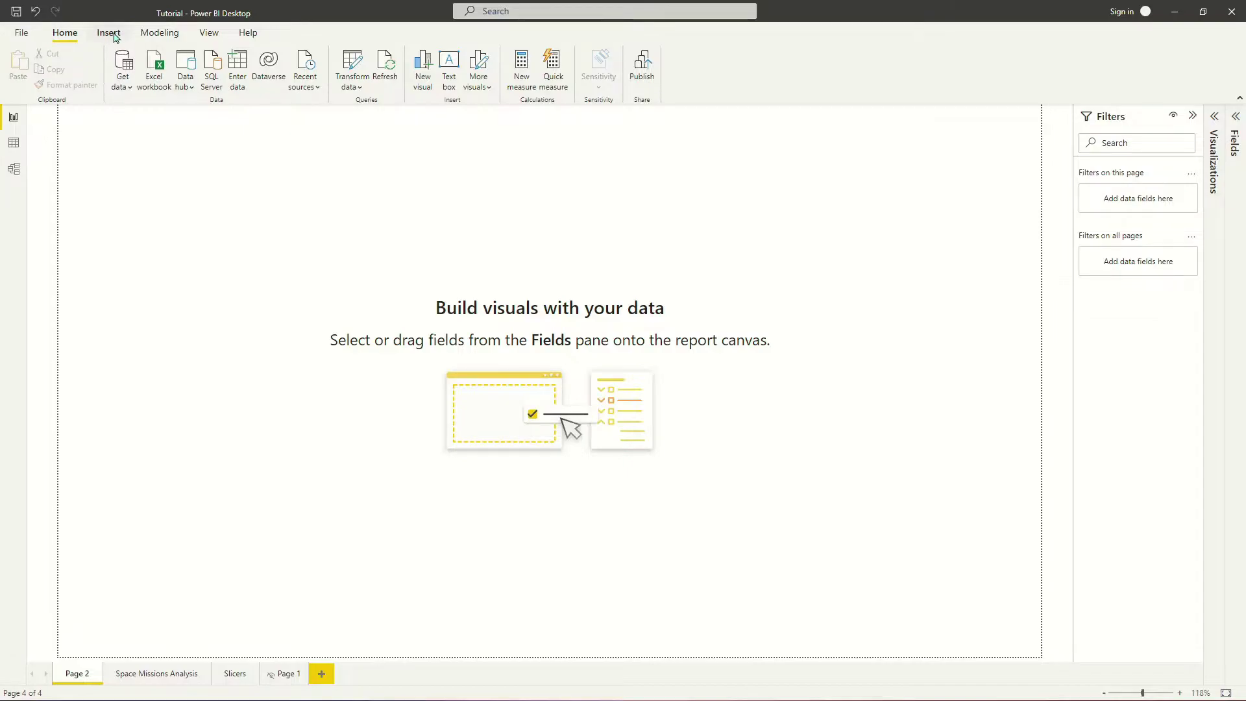
Insert a blank button, then move and resize it into a wide rectangle near the left edge of Page 2
{"action": "left_click", "coordinate": [108, 34]}
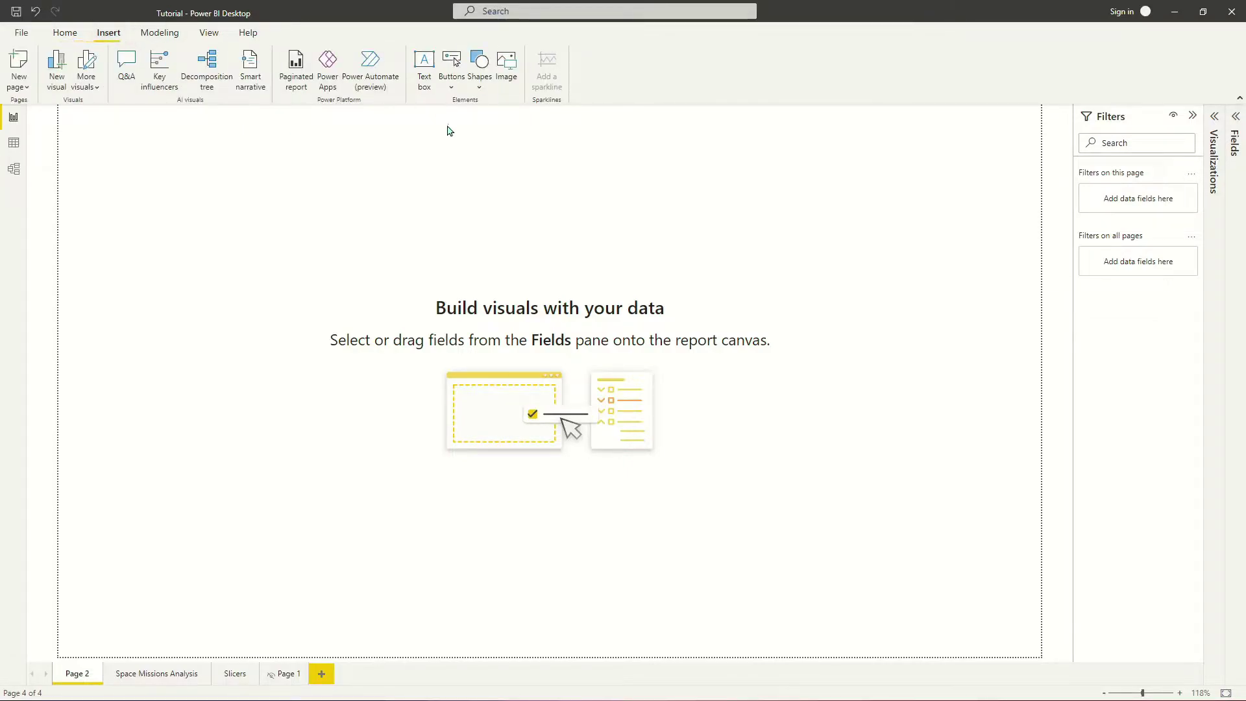
{"action": "left_click", "coordinate": [452, 71]}
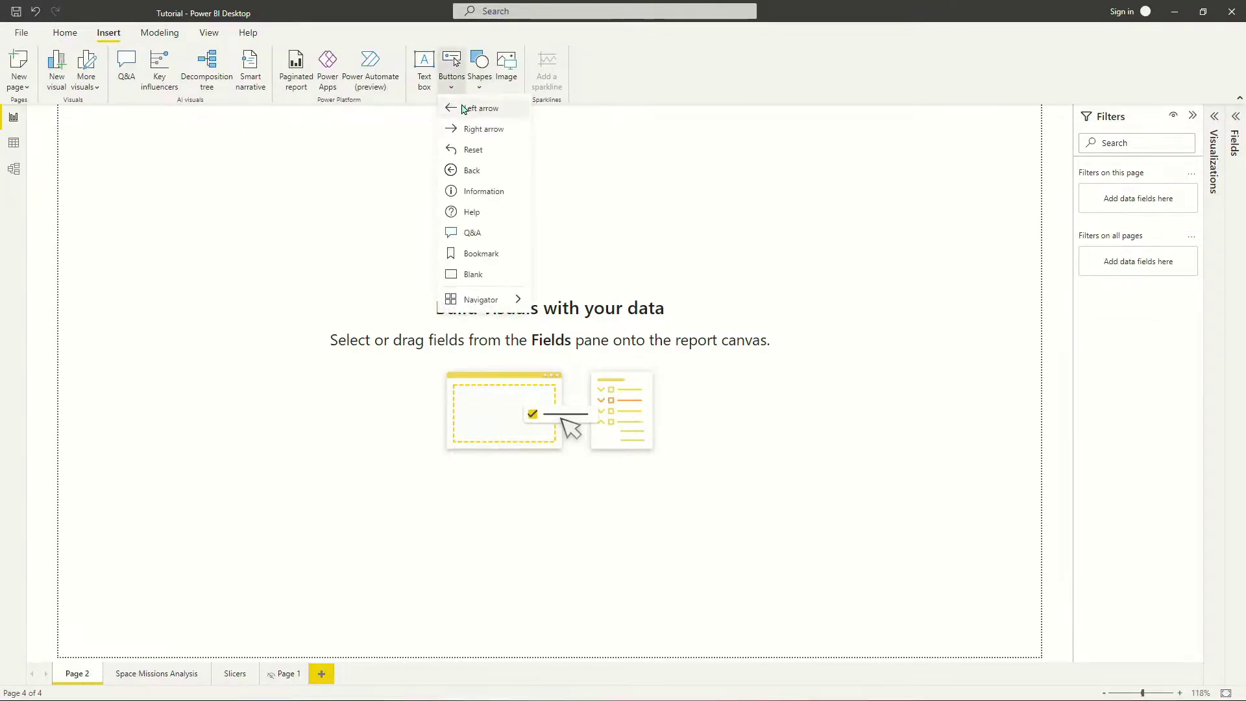
{"action": "left_click", "coordinate": [491, 279]}
{"action": "left_click_drag", "start_coordinate": [134, 133], "coordinate": [285, 245]}
{"action": "left_click_drag", "start_coordinate": [224, 177], "coordinate": [309, 275]}
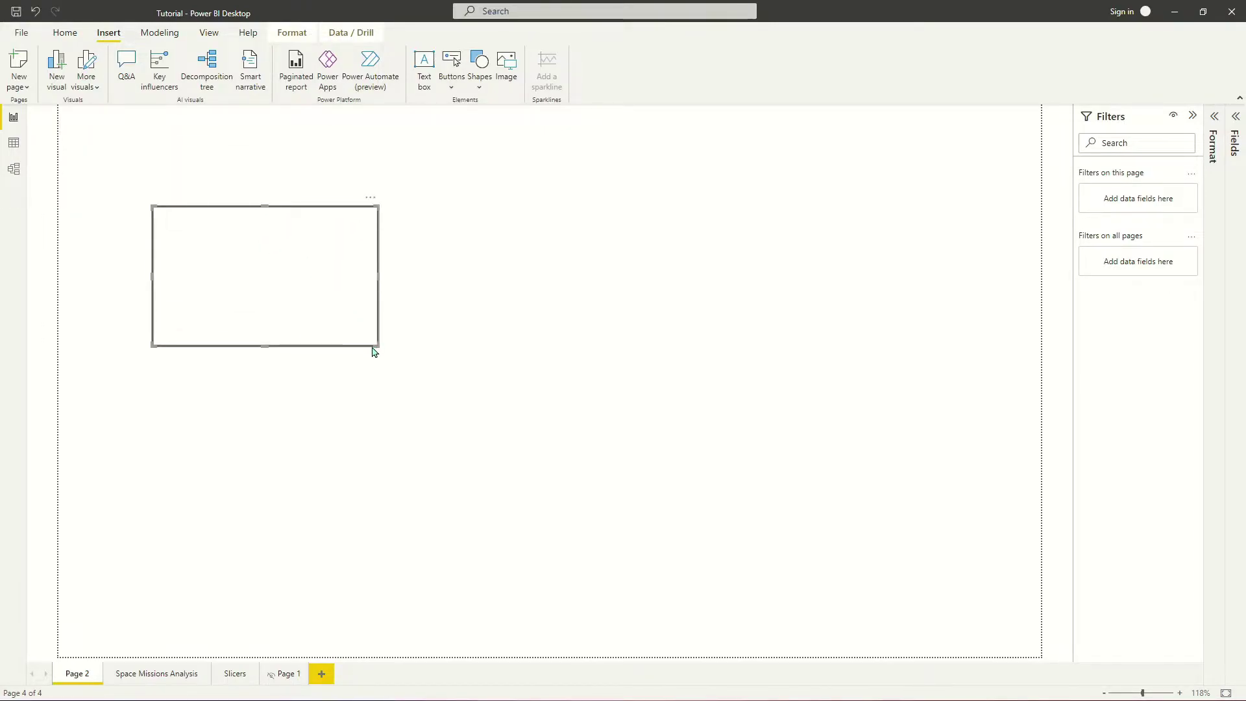
{"action": "left_click_drag", "start_coordinate": [374, 342], "coordinate": [325, 349]}
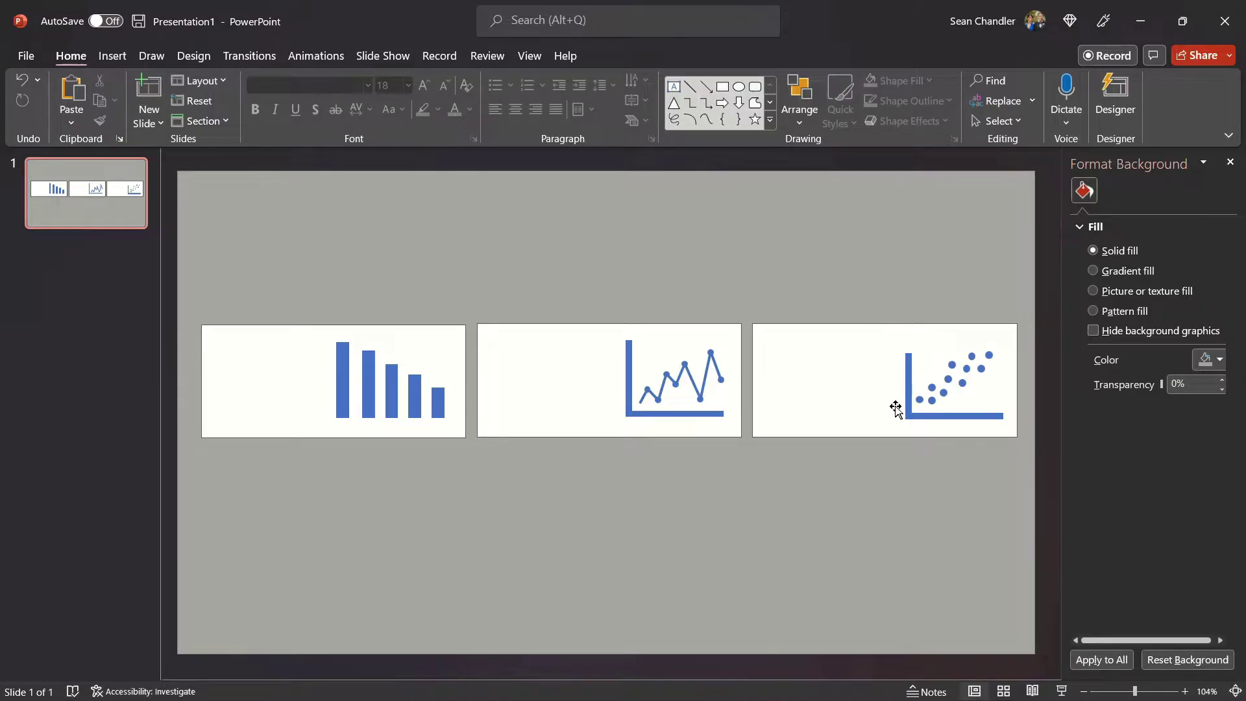
In PowerPoint, save the bar chart card's background and bars together as the PNG picture "bars" in the default folder
{"action": "left_click_drag", "start_coordinate": [176, 297], "coordinate": [491, 501]}
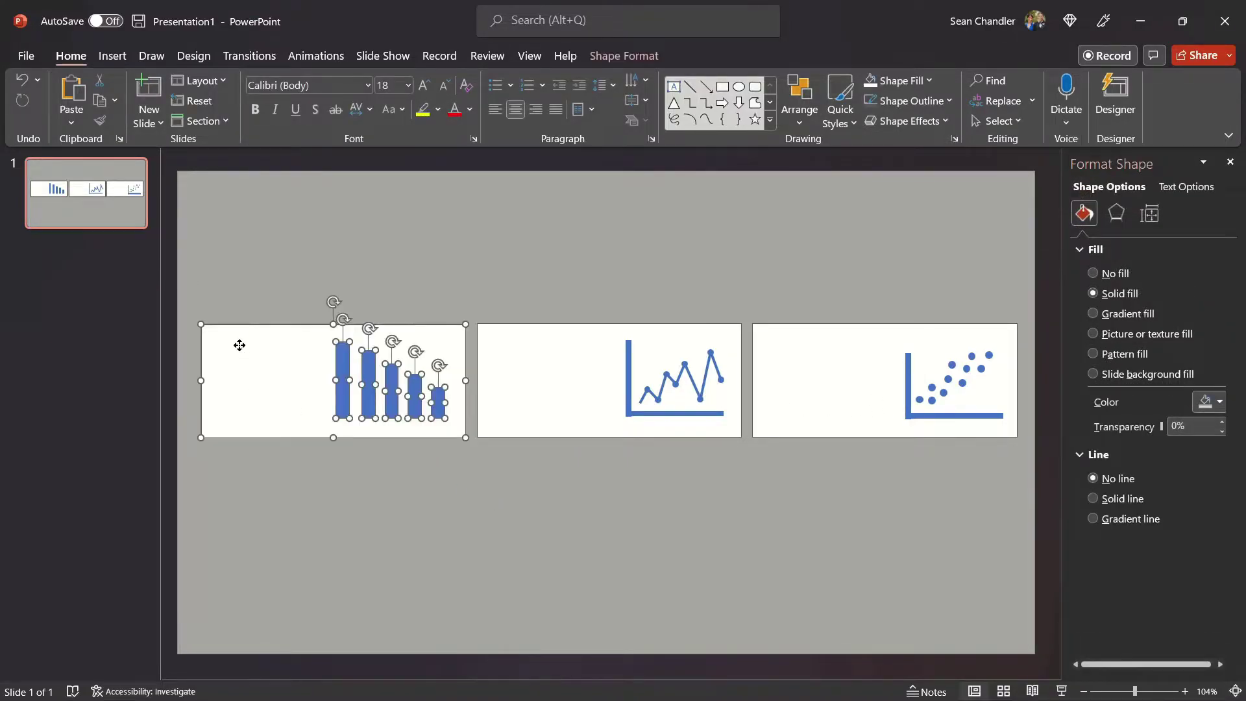
{"action": "right_click", "coordinate": [237, 345]}
{"action": "left_click", "coordinate": [351, 593]}
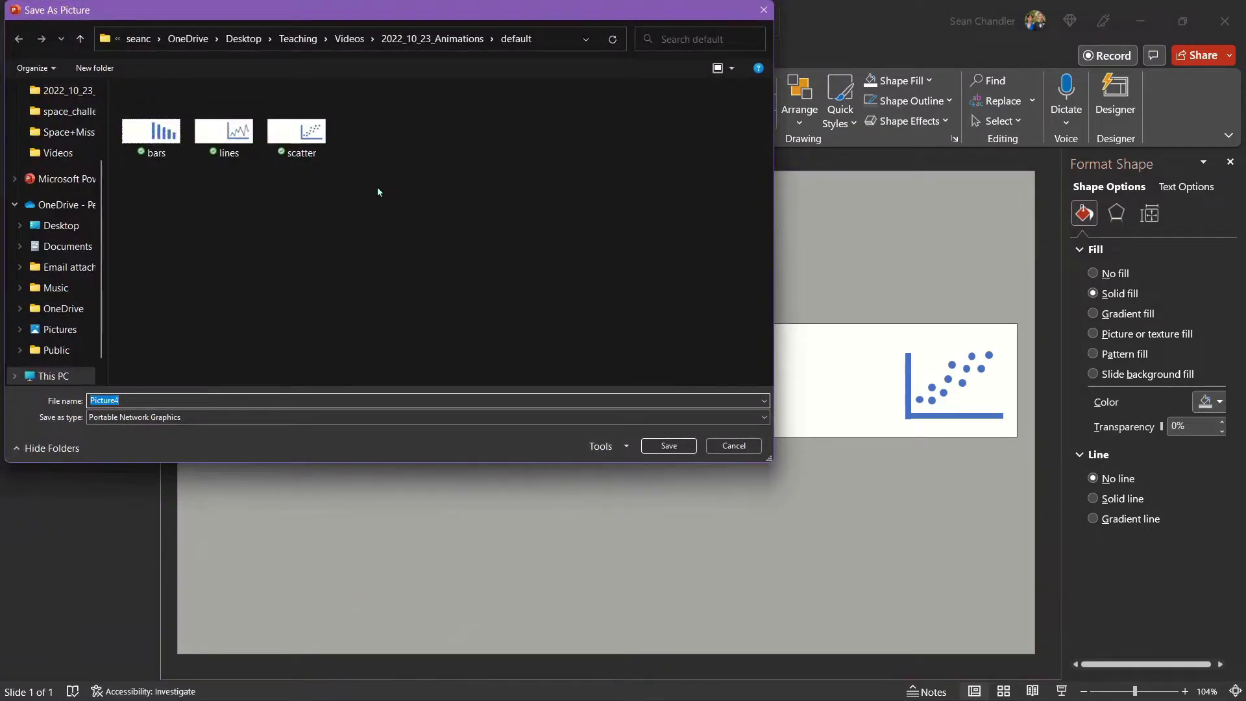
{"action": "left_click", "coordinate": [162, 142]}
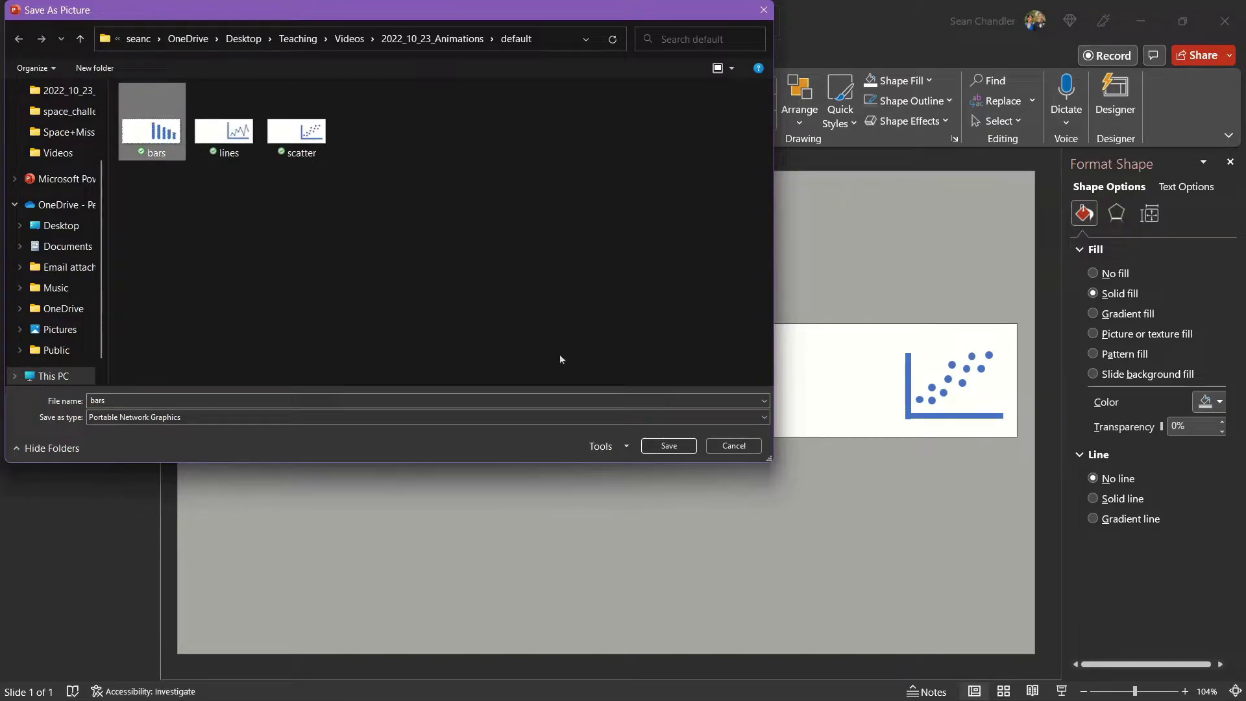
{"action": "left_click", "coordinate": [662, 446]}
{"action": "left_click", "coordinate": [652, 359]}
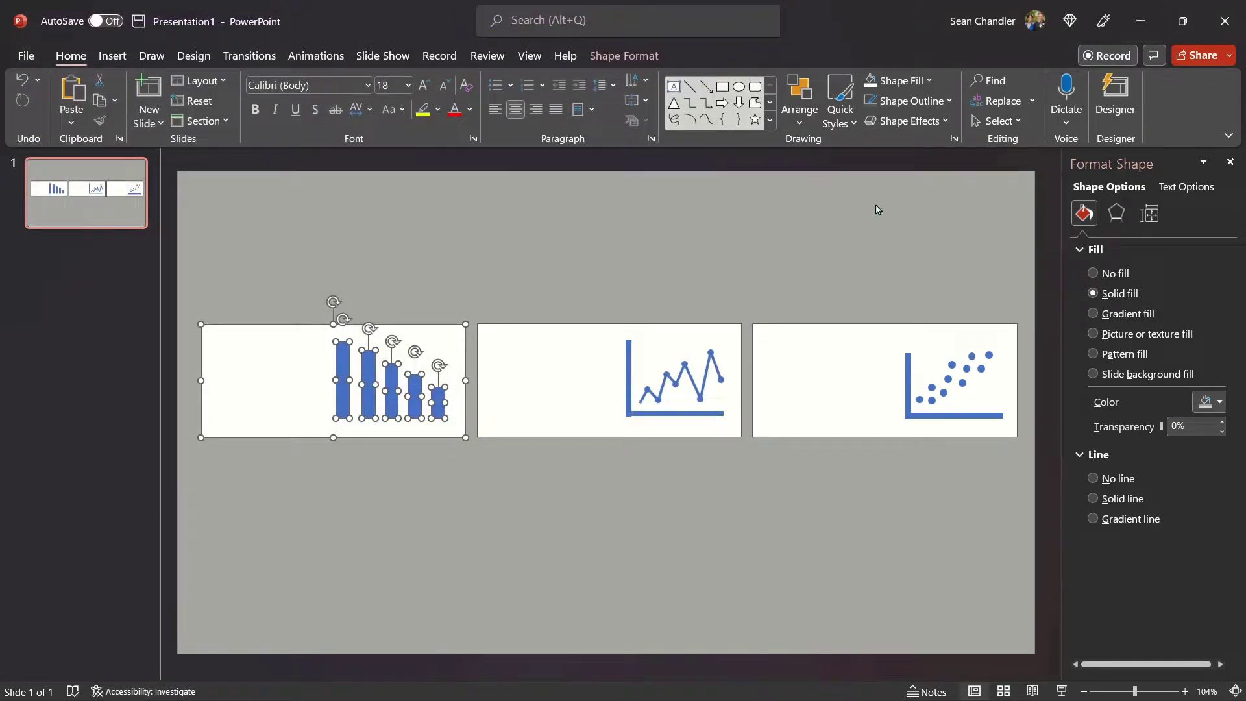
Switch back to Power BI, show the blank button's format settings and collapse the filters
{"action": "left_click", "coordinate": [1140, 21]}
{"action": "left_click", "coordinate": [245, 314]}
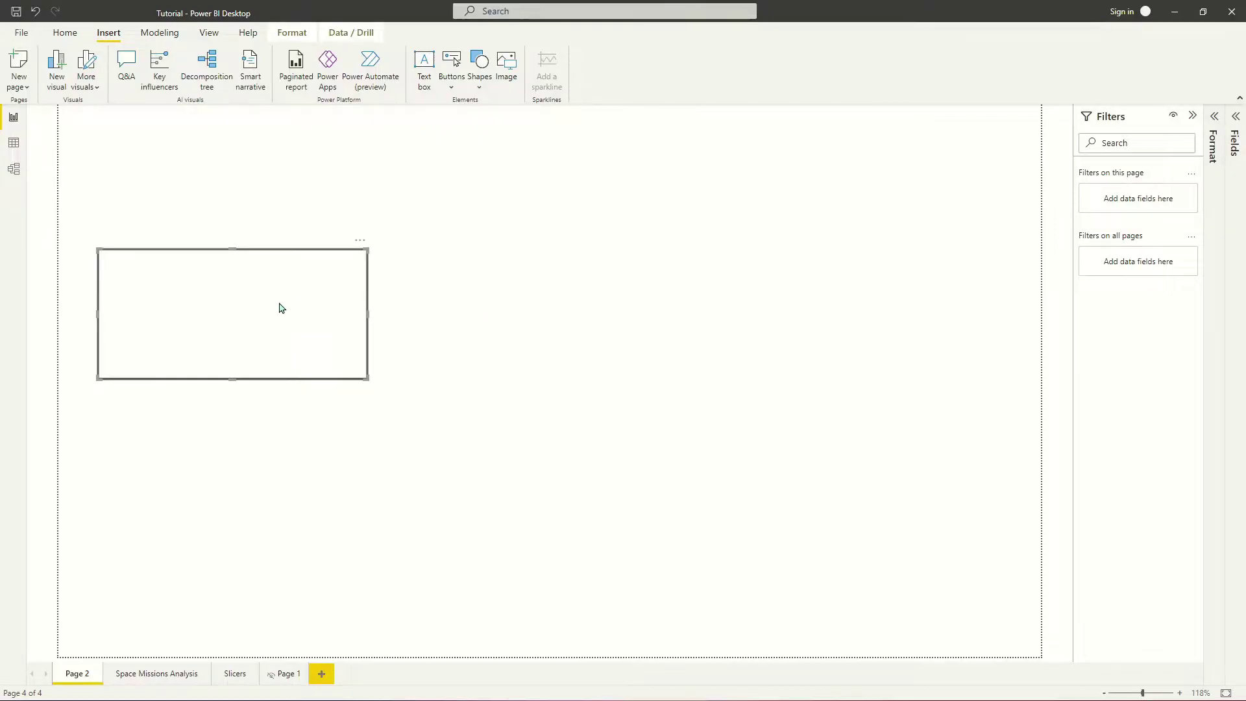
{"action": "left_click", "coordinate": [1211, 122]}
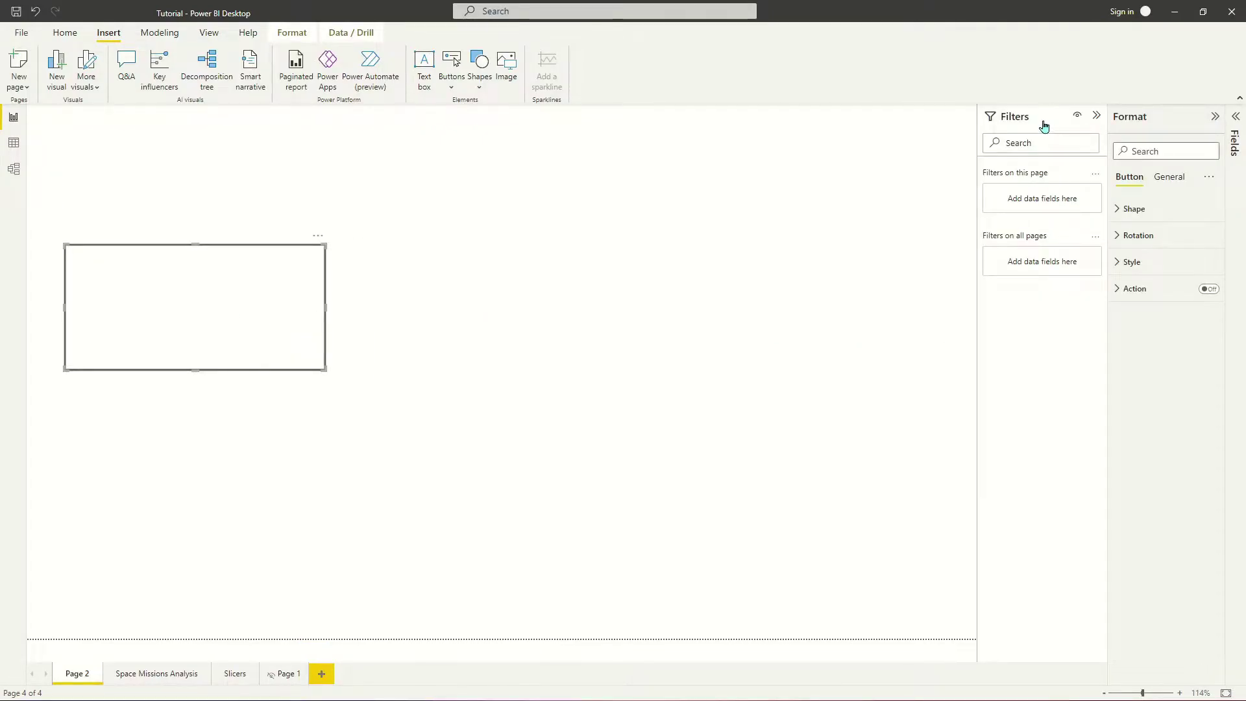
{"action": "left_click", "coordinate": [1097, 115]}
Turn off the icon and the border in the button's default style
{"action": "left_click", "coordinate": [1118, 268]}
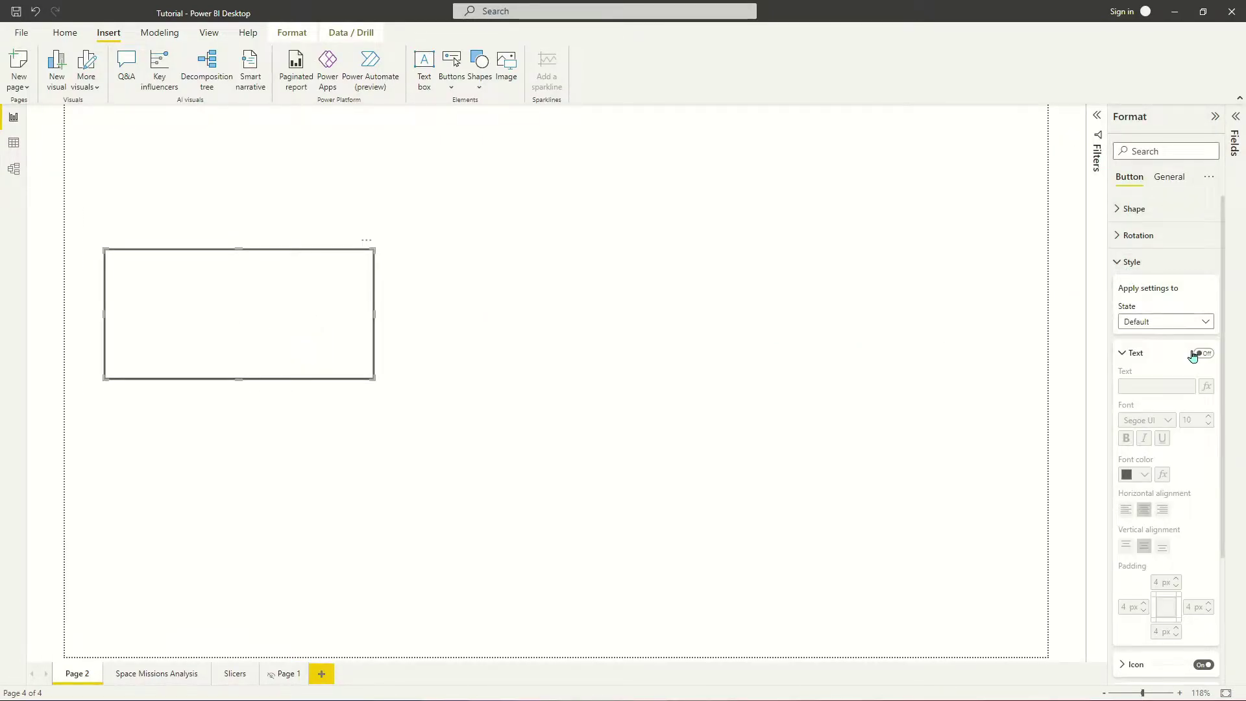
{"action": "scroll", "coordinate": [1168, 454], "scroll_direction": "down", "scroll_amount": 3}
{"action": "left_click", "coordinate": [1203, 495]}
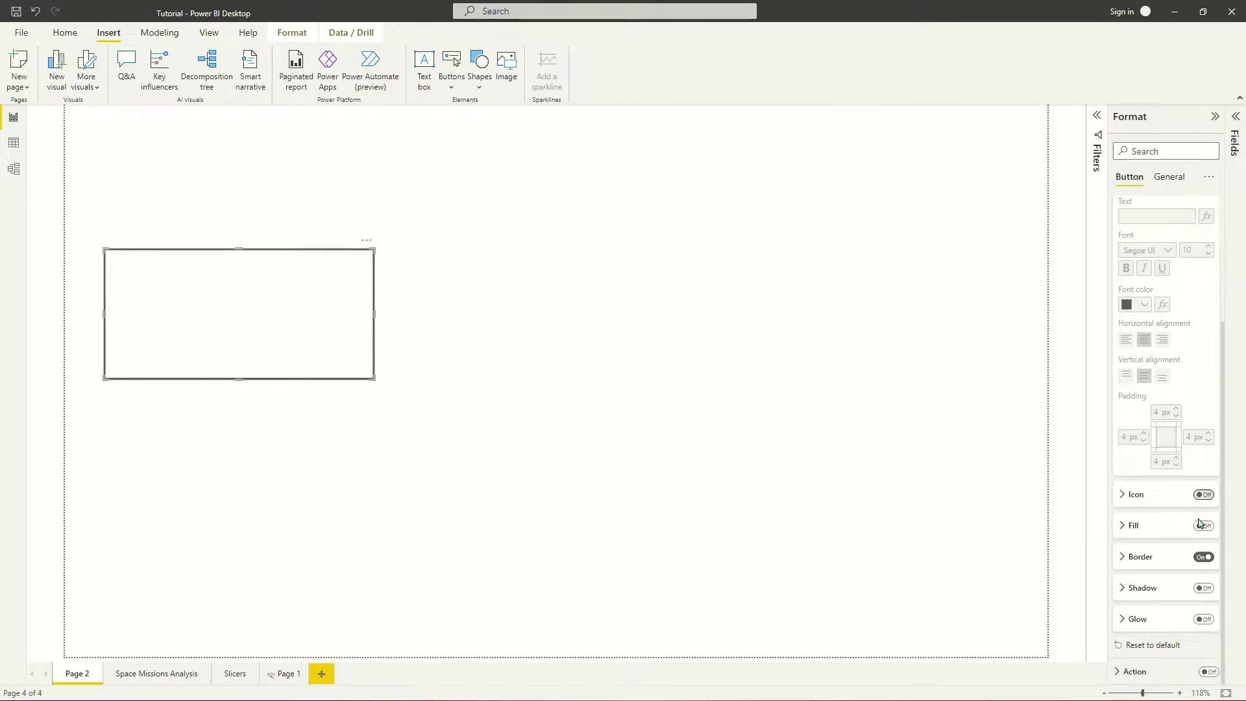
{"action": "left_click", "coordinate": [1204, 557]}
Turn on the button's fill and load bars.png from the default folder in 2022_10_23_Animations as its image
{"action": "left_click", "coordinate": [1201, 526]}
{"action": "left_click", "coordinate": [1122, 526]}
{"action": "scroll", "coordinate": [1166, 523], "scroll_direction": "down", "scroll_amount": 1}
{"action": "scroll", "coordinate": [1166, 523], "scroll_direction": "down", "scroll_amount": 1}
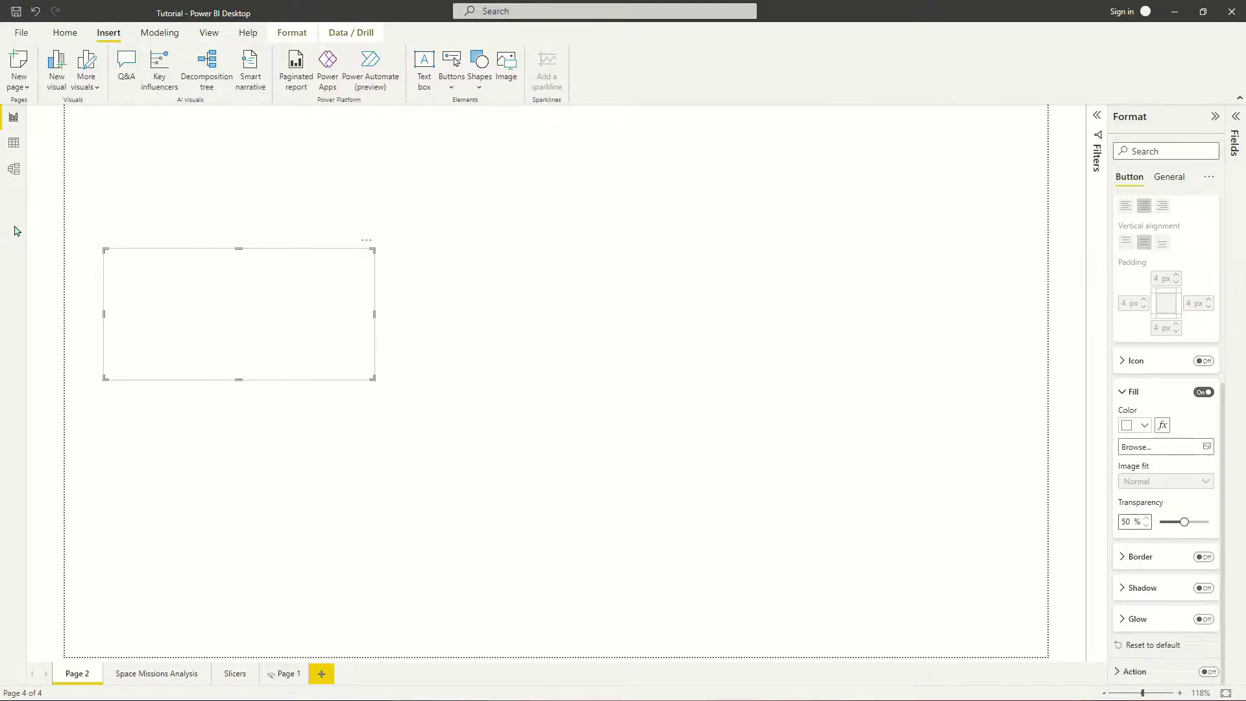
{"action": "left_click", "coordinate": [1151, 447]}
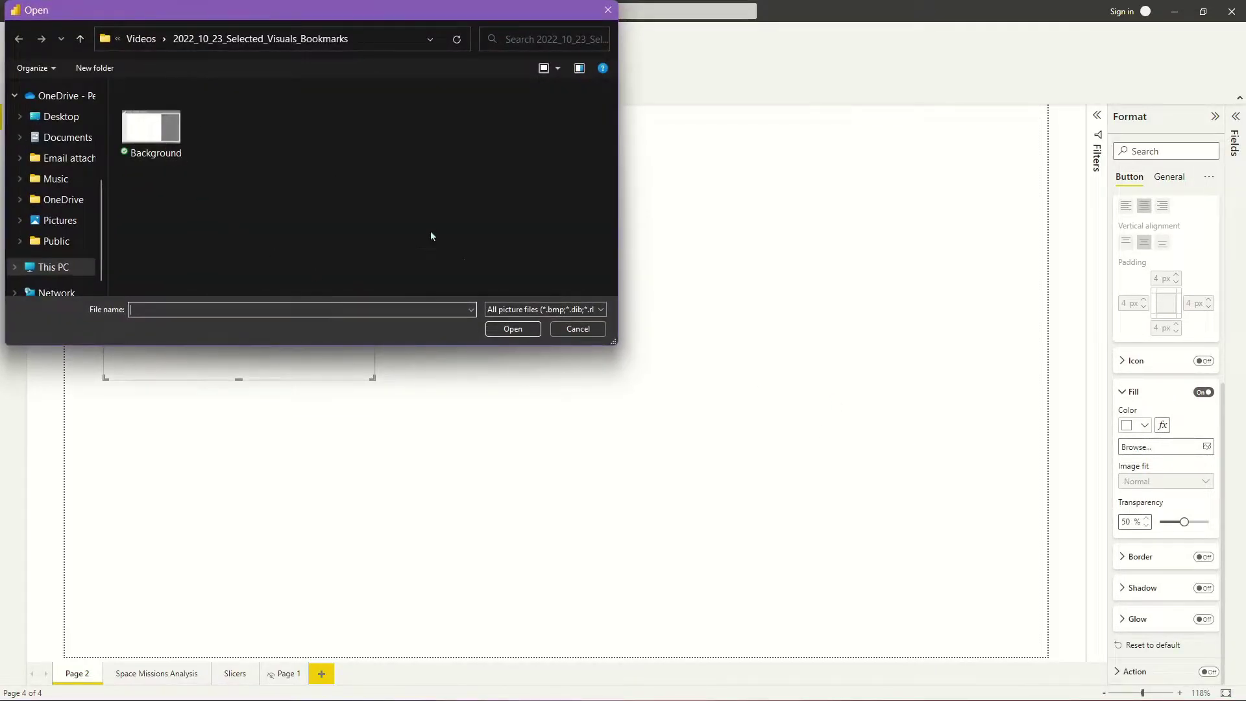
{"action": "left_click", "coordinate": [140, 38]}
{"action": "double_click", "coordinate": [118, 112]}
{"action": "double_click", "coordinate": [159, 112]}
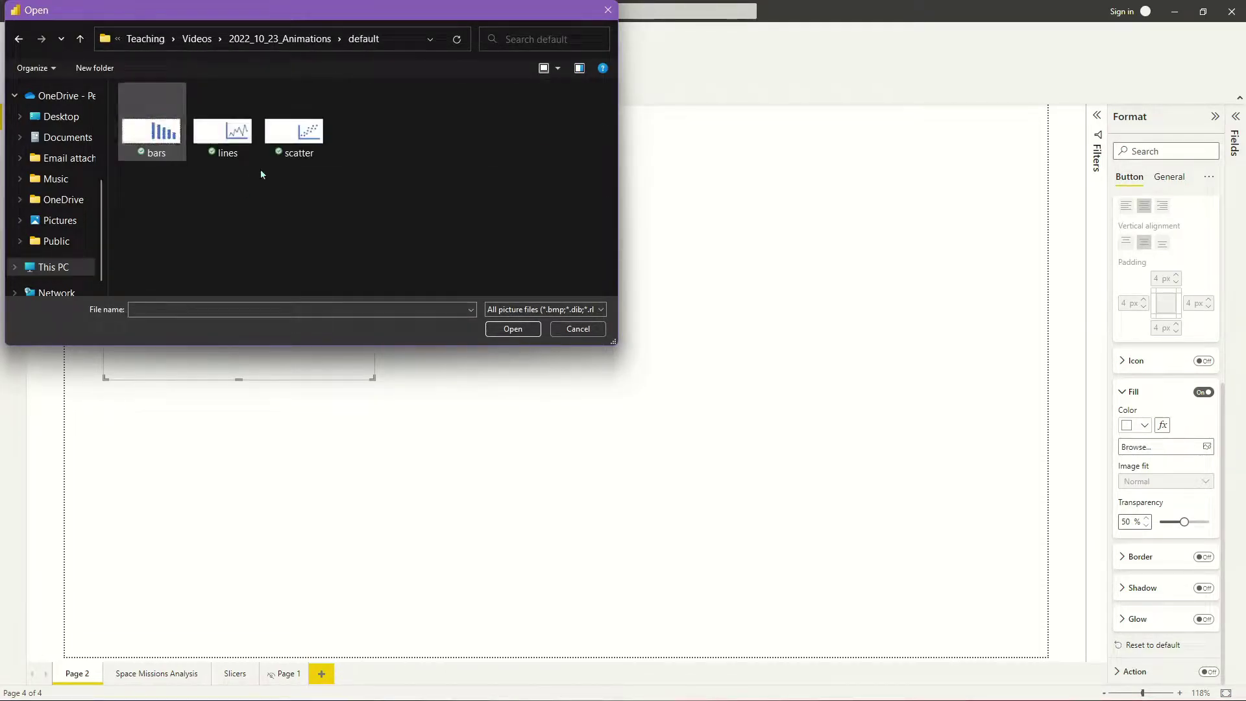
{"action": "double_click", "coordinate": [156, 133]}
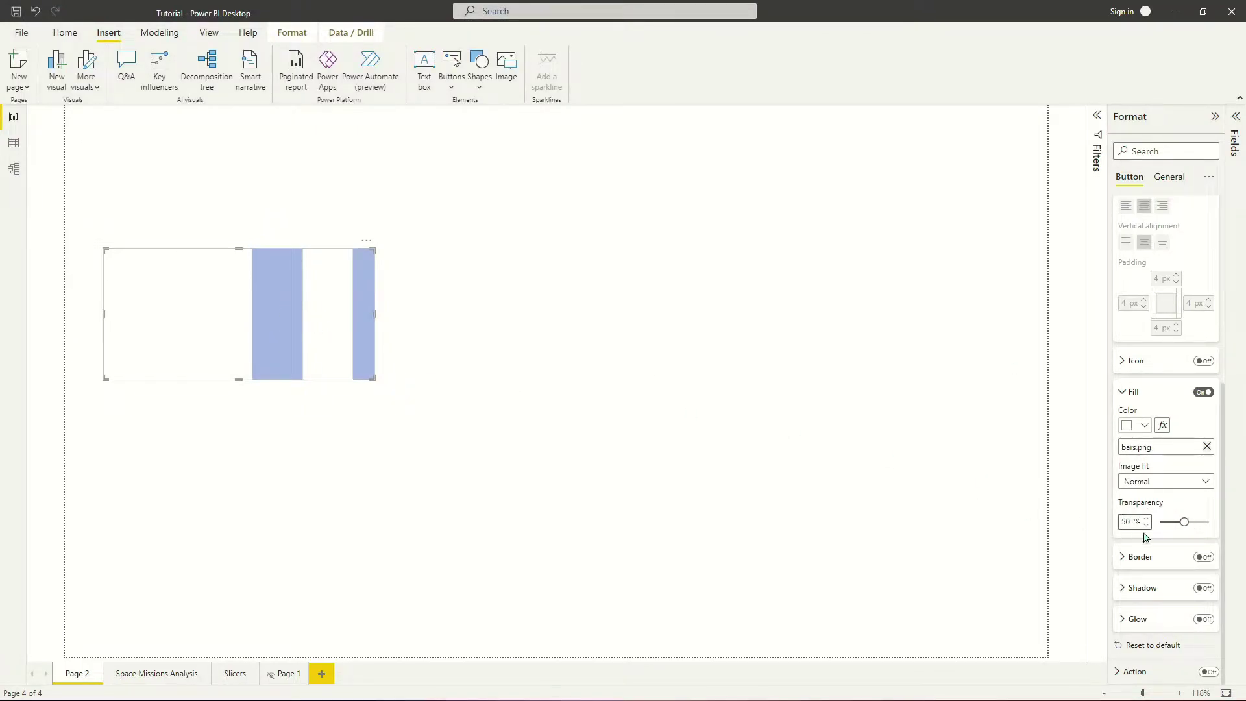
Set the button's fill transparency to 0% and its image fit to Fit
{"action": "left_click_drag", "start_coordinate": [1185, 520], "coordinate": [923, 492]}
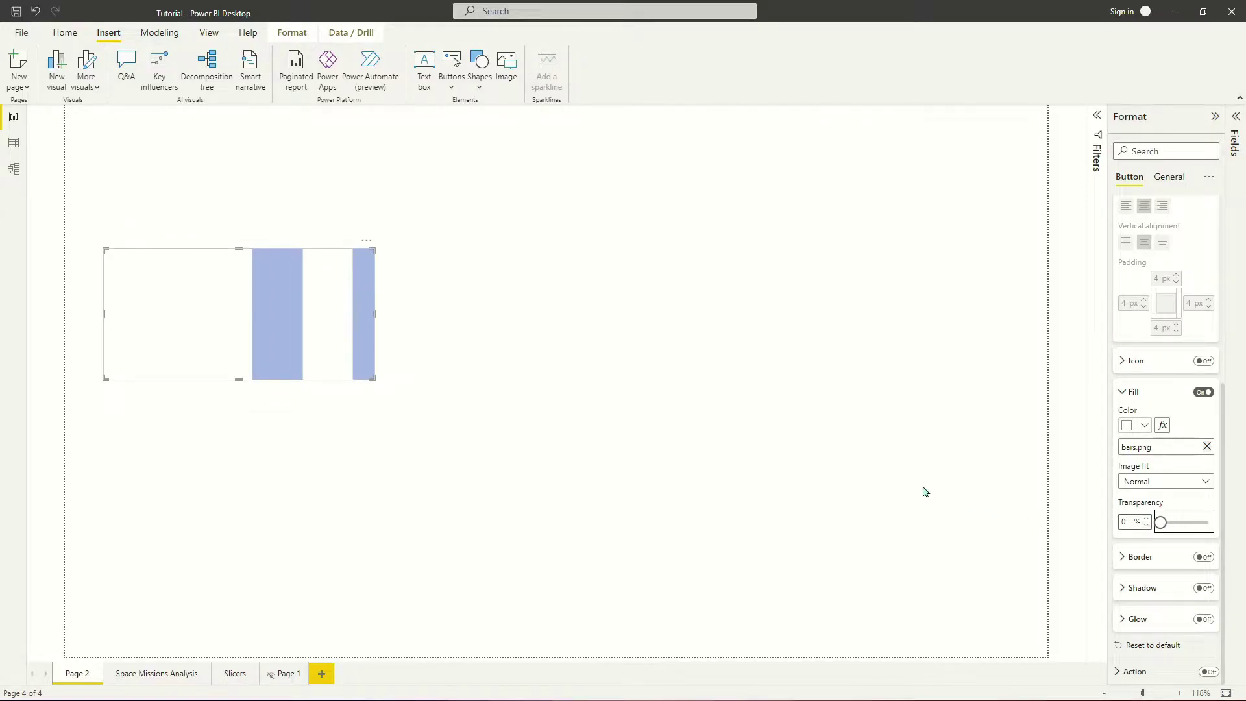
{"action": "left_click", "coordinate": [1144, 481]}
{"action": "left_click", "coordinate": [1141, 516]}
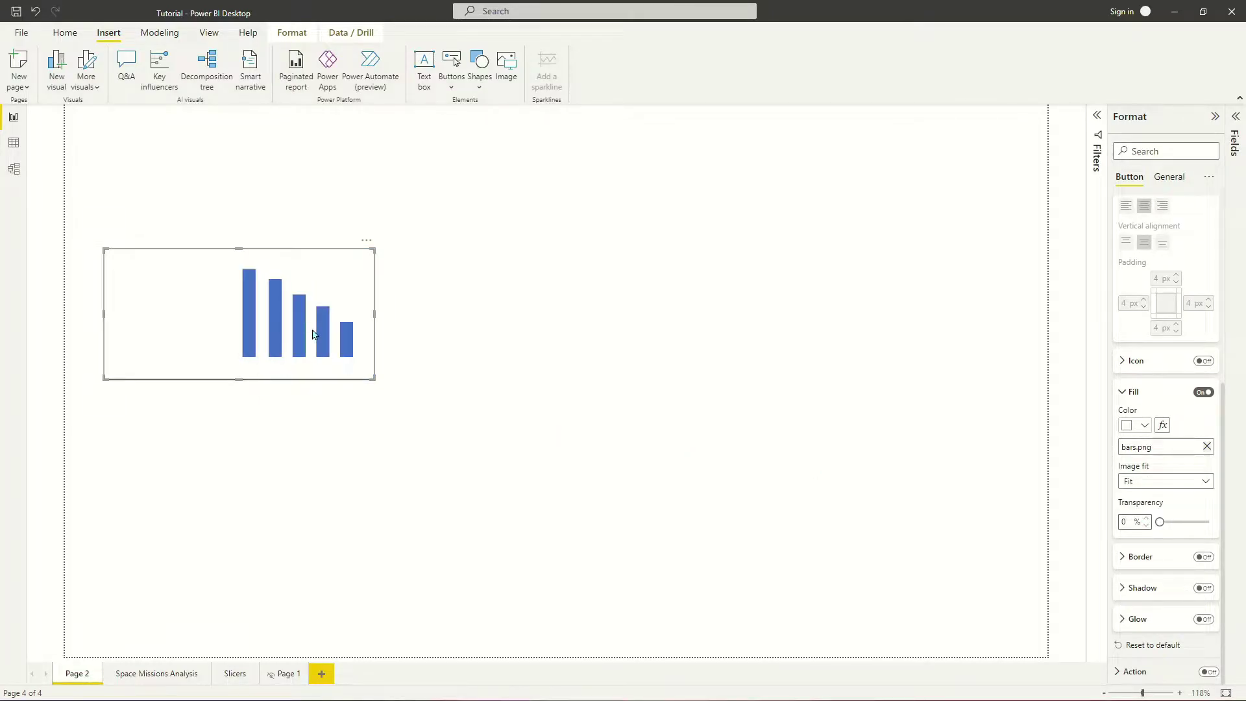
{"action": "left_click", "coordinate": [514, 409]}
Turn on the button's text in the default style and enter "Bar Chart"
{"action": "left_click", "coordinate": [184, 286]}
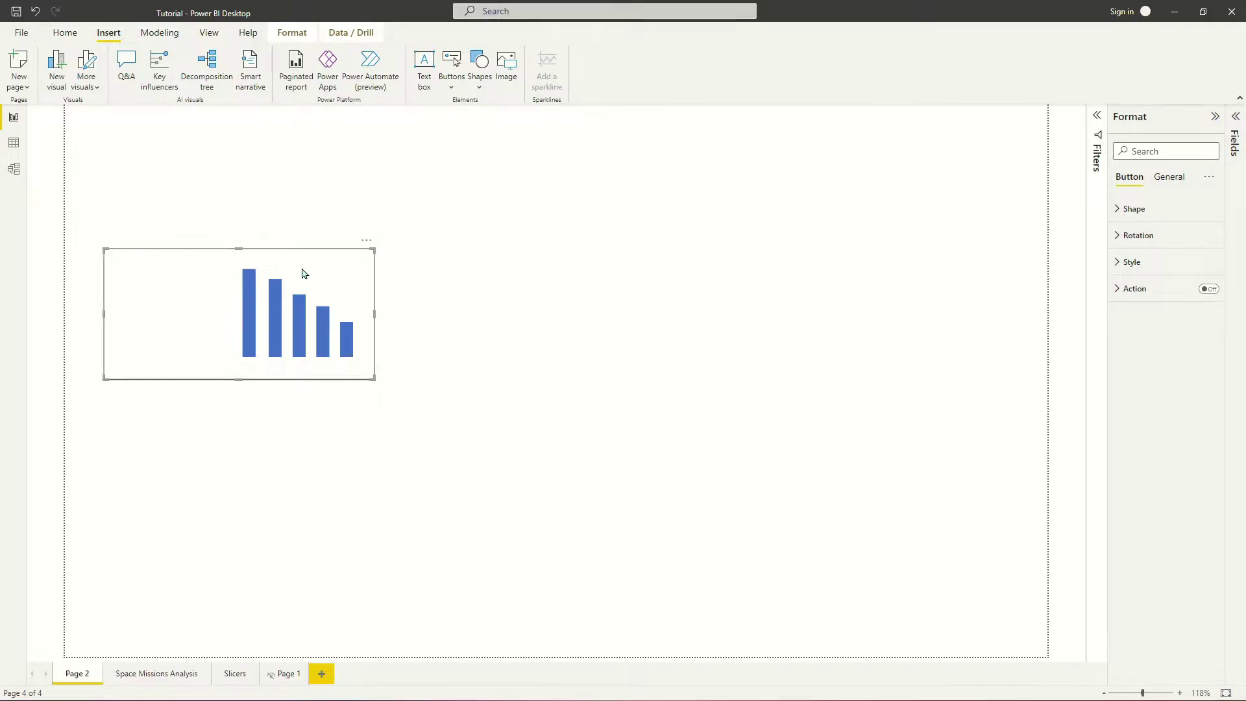
{"action": "left_click", "coordinate": [1134, 261]}
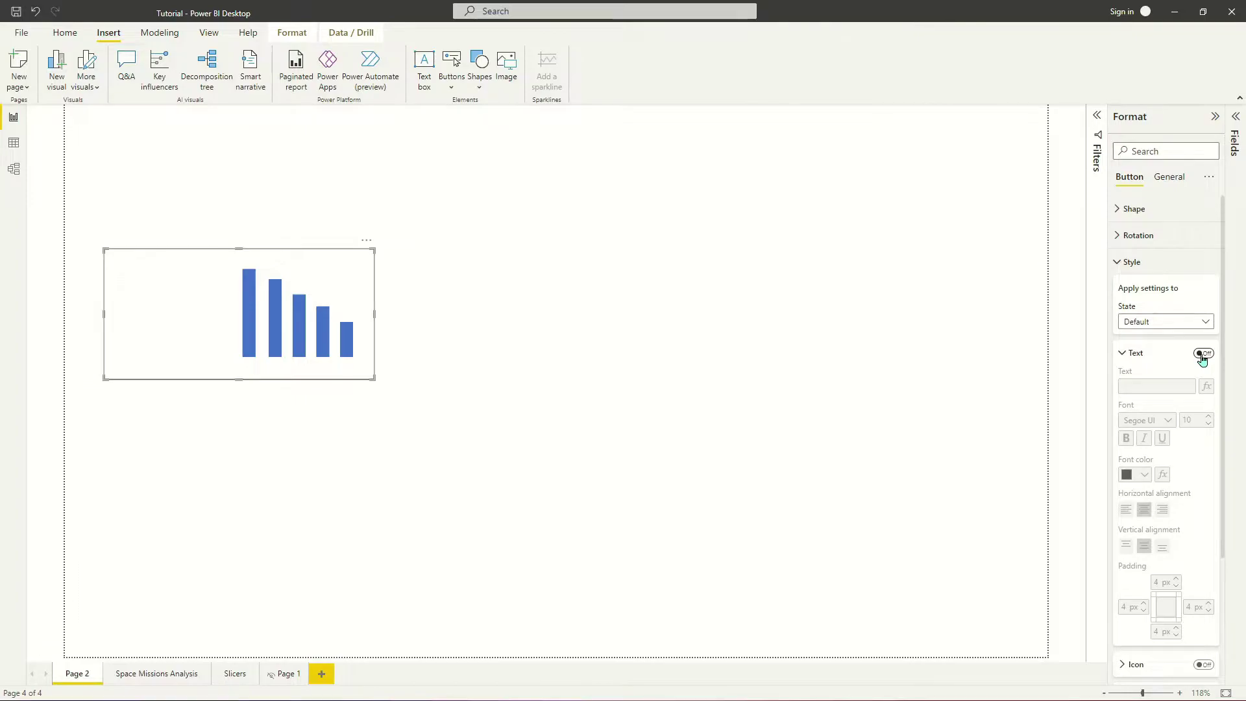
{"action": "left_click", "coordinate": [1204, 353]}
{"action": "left_click", "coordinate": [1180, 388]}
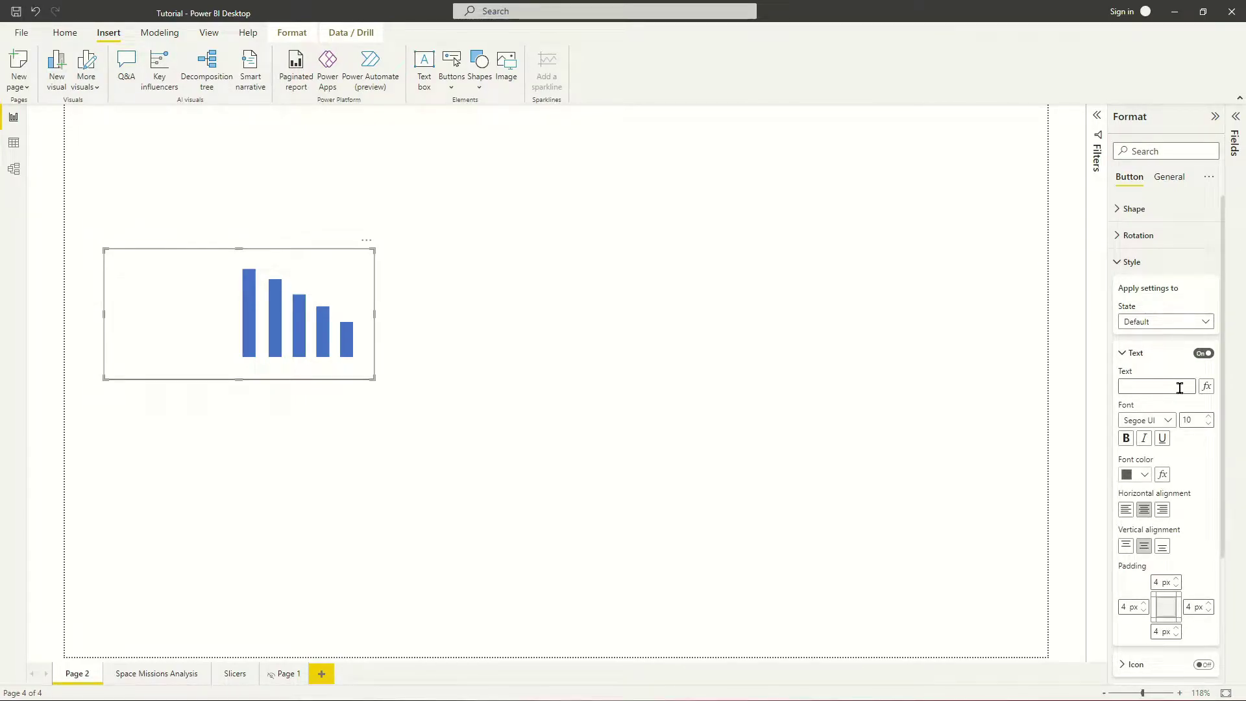
{"action": "type", "text": "Bar Chart"}
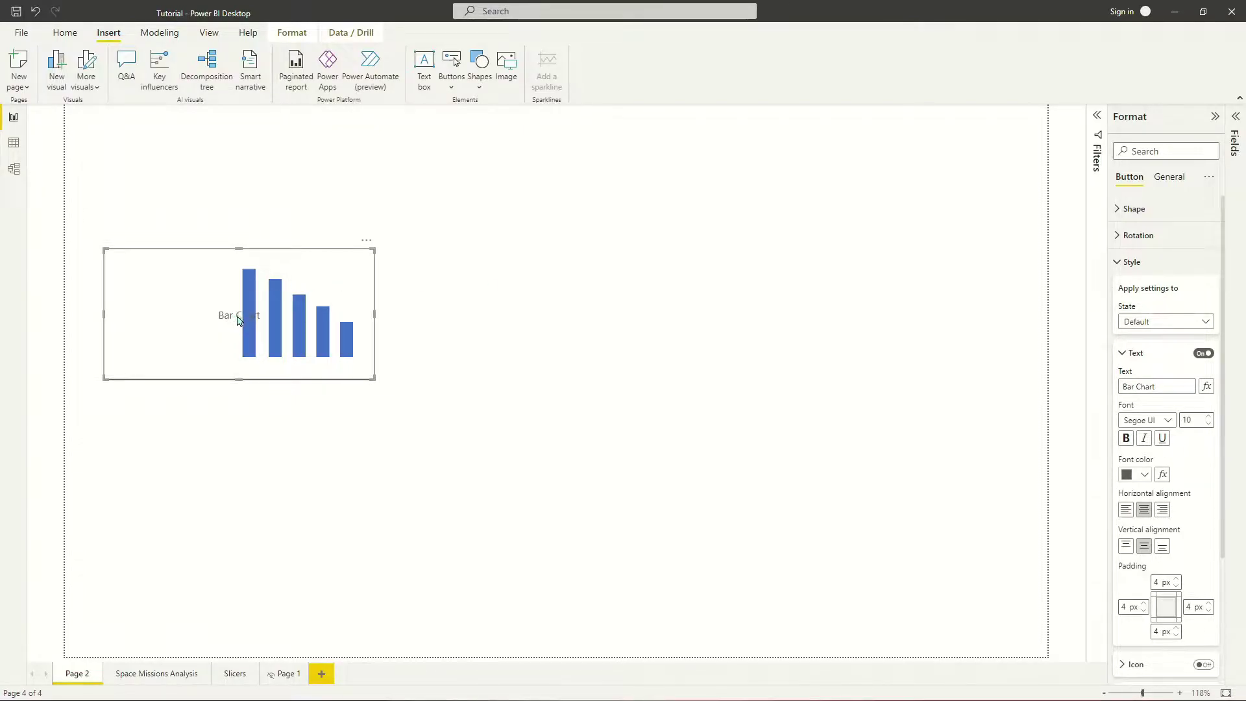
Align the button text horizontally to the left and set its left padding to 30 px
{"action": "left_click", "coordinate": [1127, 512]}
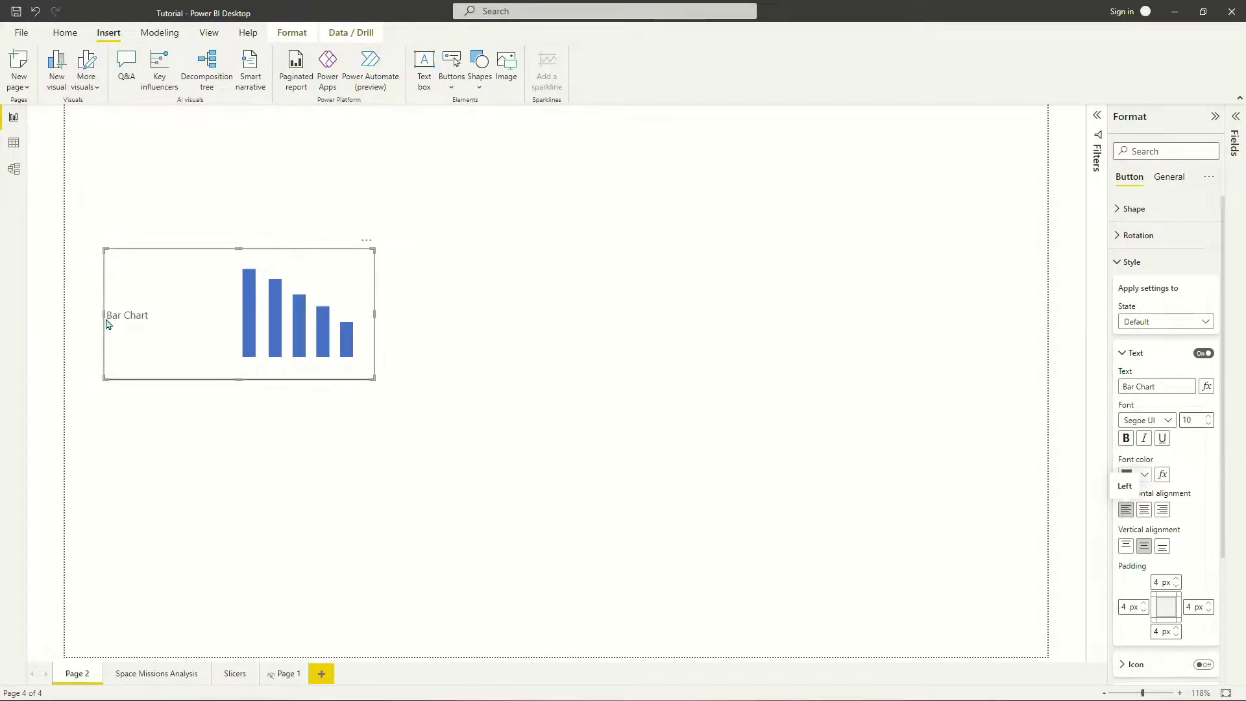
{"action": "left_click", "coordinate": [1144, 603]}
{"action": "left_click", "coordinate": [1145, 603]}
{"action": "left_click", "coordinate": [1145, 604]}
{"action": "left_click", "coordinate": [1145, 604]}
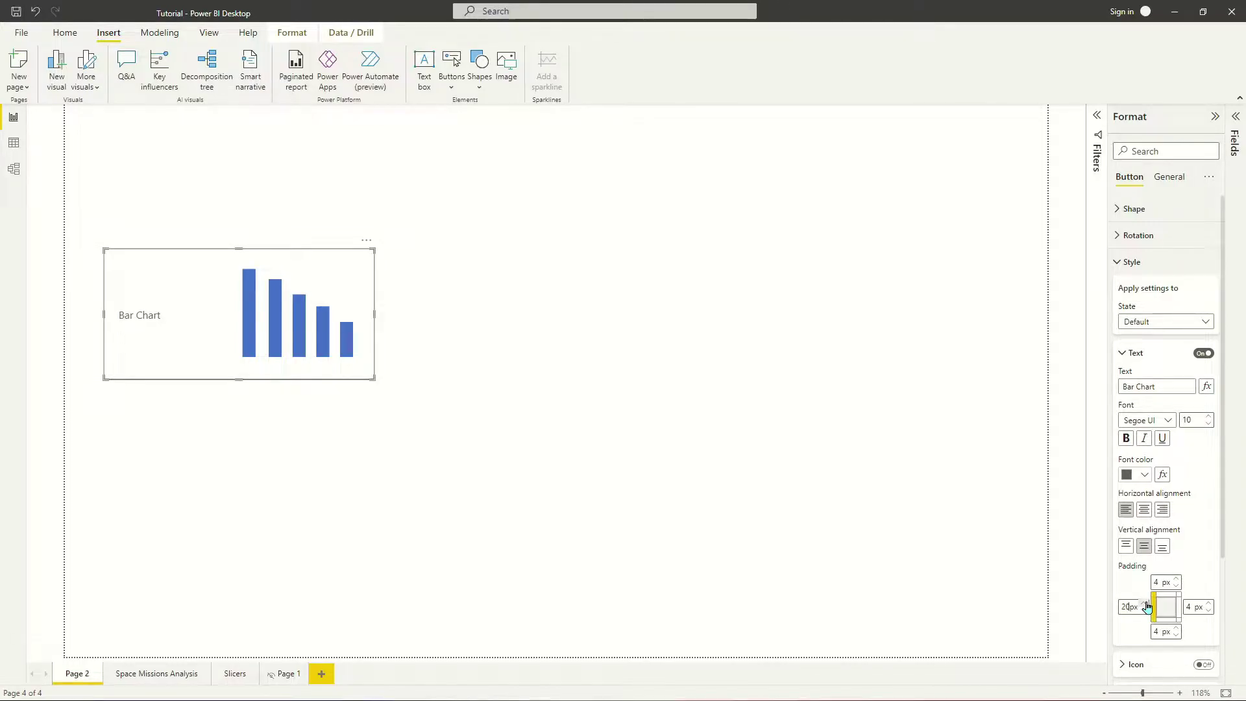
{"action": "left_click", "coordinate": [1144, 604]}
{"action": "left_click", "coordinate": [1145, 604]}
{"action": "left_click", "coordinate": [1144, 603]}
{"action": "left_click", "coordinate": [1144, 603]}
{"action": "left_click", "coordinate": [1145, 604]}
{"action": "left_click", "coordinate": [1145, 604]}
{"action": "left_click", "coordinate": [1144, 604]}
{"action": "left_click", "coordinate": [1145, 604]}
{"action": "left_click", "coordinate": [1144, 604]}
{"action": "left_click", "coordinate": [1144, 604]}
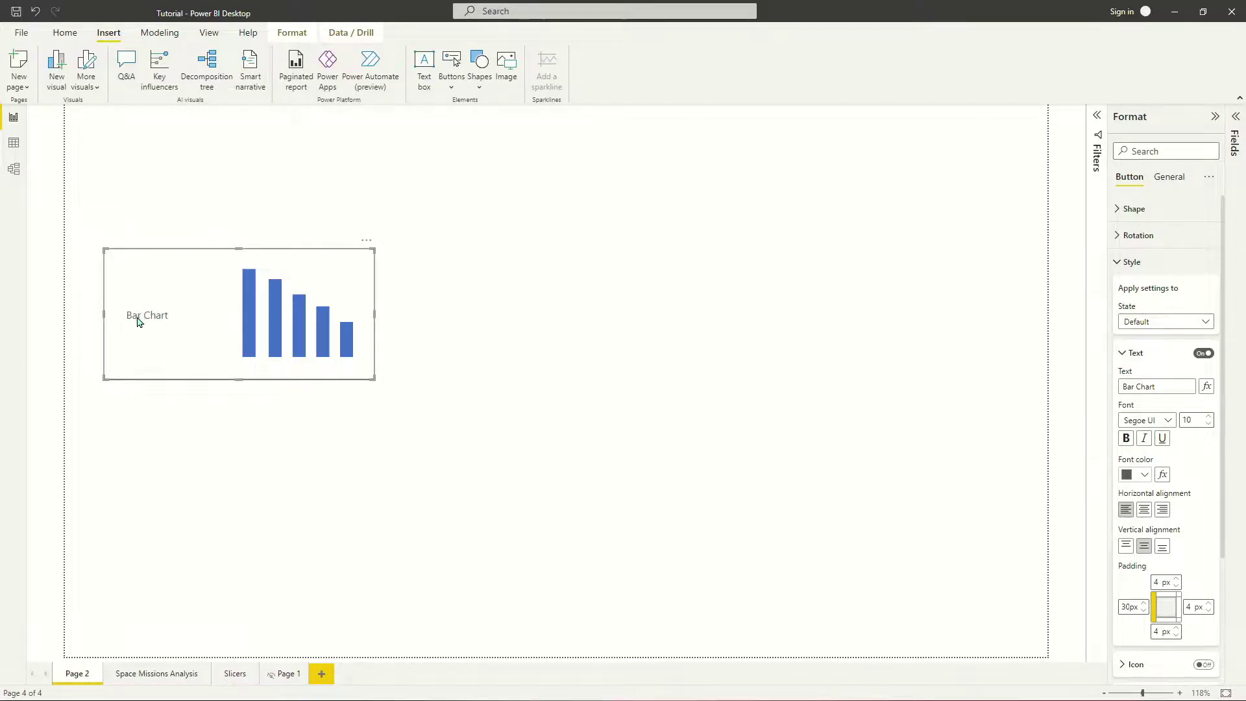
Set the button text's font size to 20 and its font color to a dark shade of black
{"action": "left_click", "coordinate": [1194, 420]}
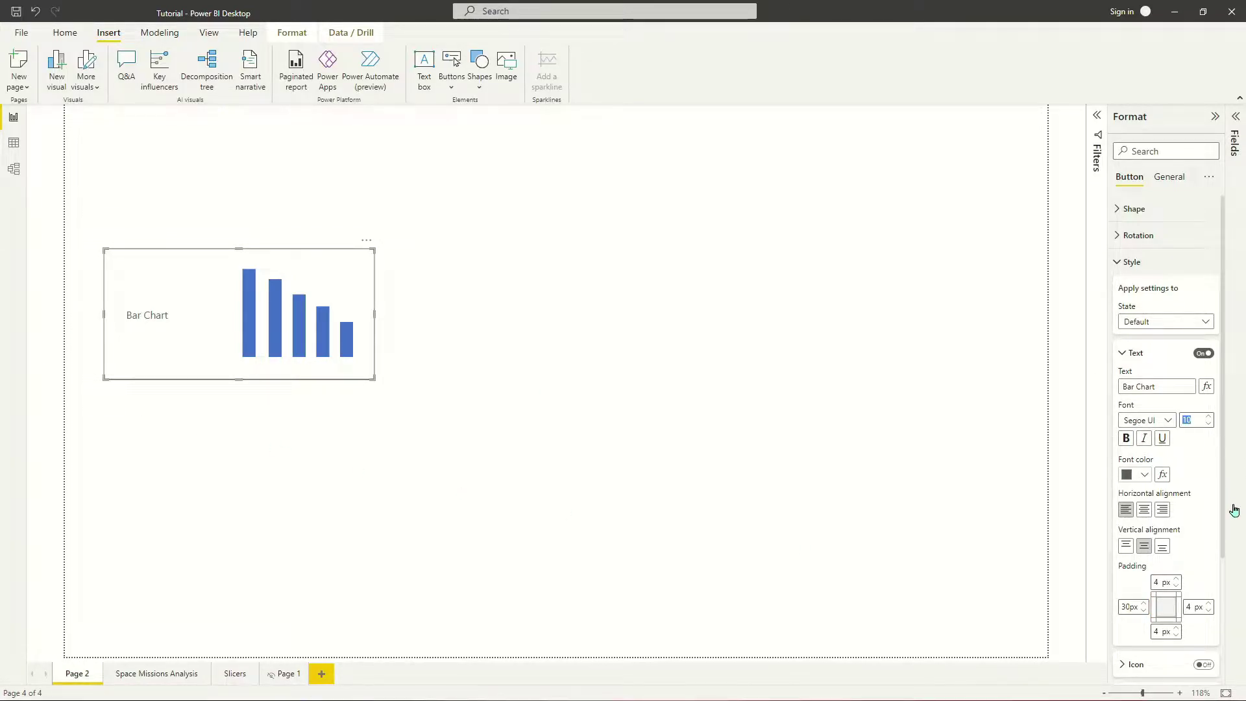
{"action": "type", "text": "30"}
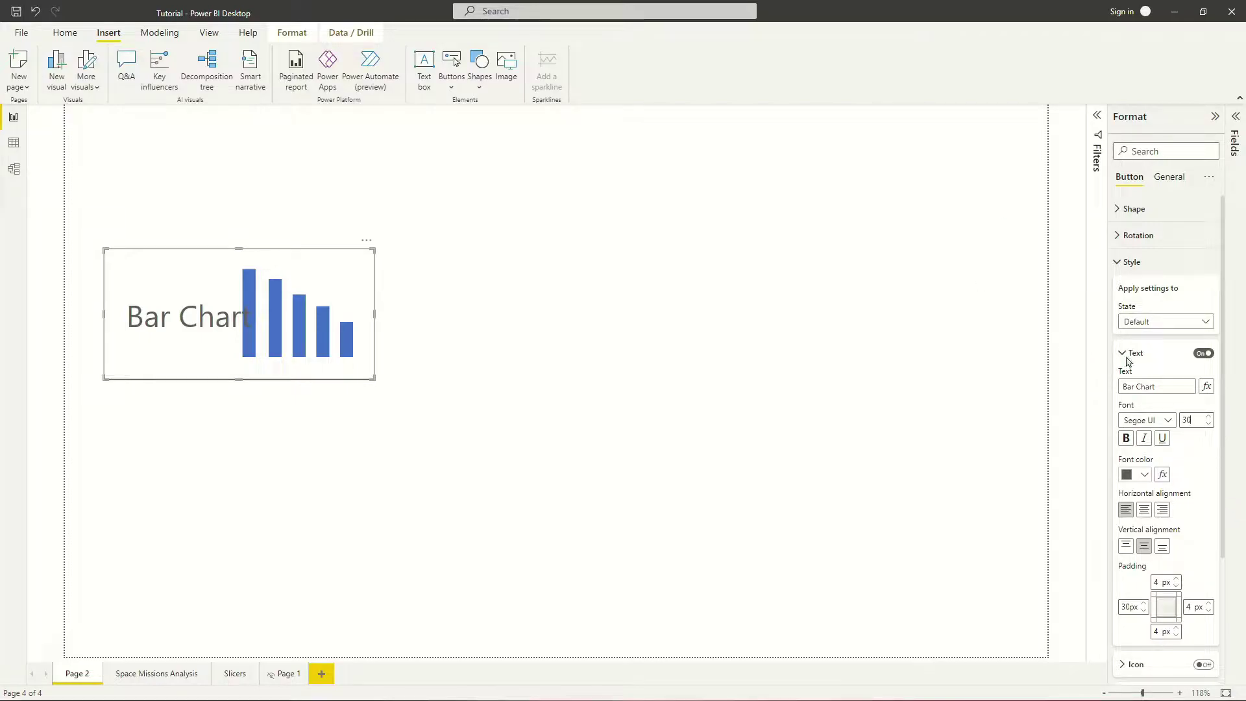
{"action": "left_click", "coordinate": [1192, 419]}
{"action": "type", "text": "20"}
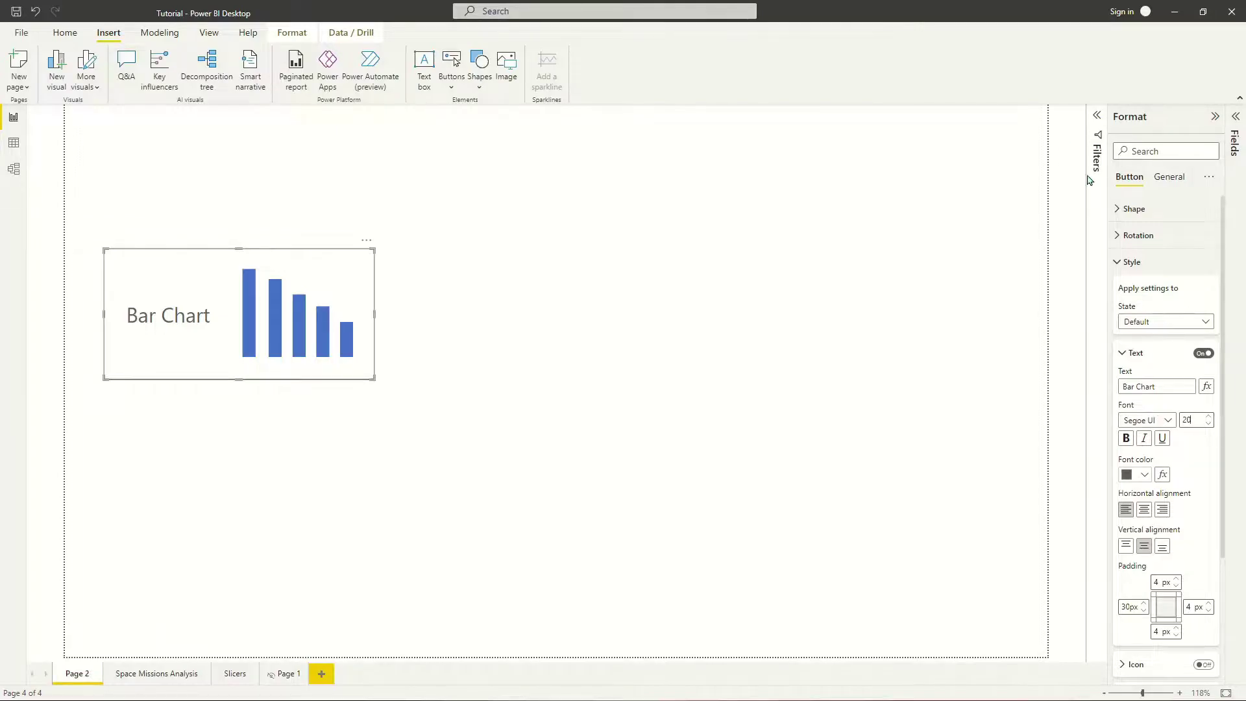
{"action": "left_click", "coordinate": [1139, 475]}
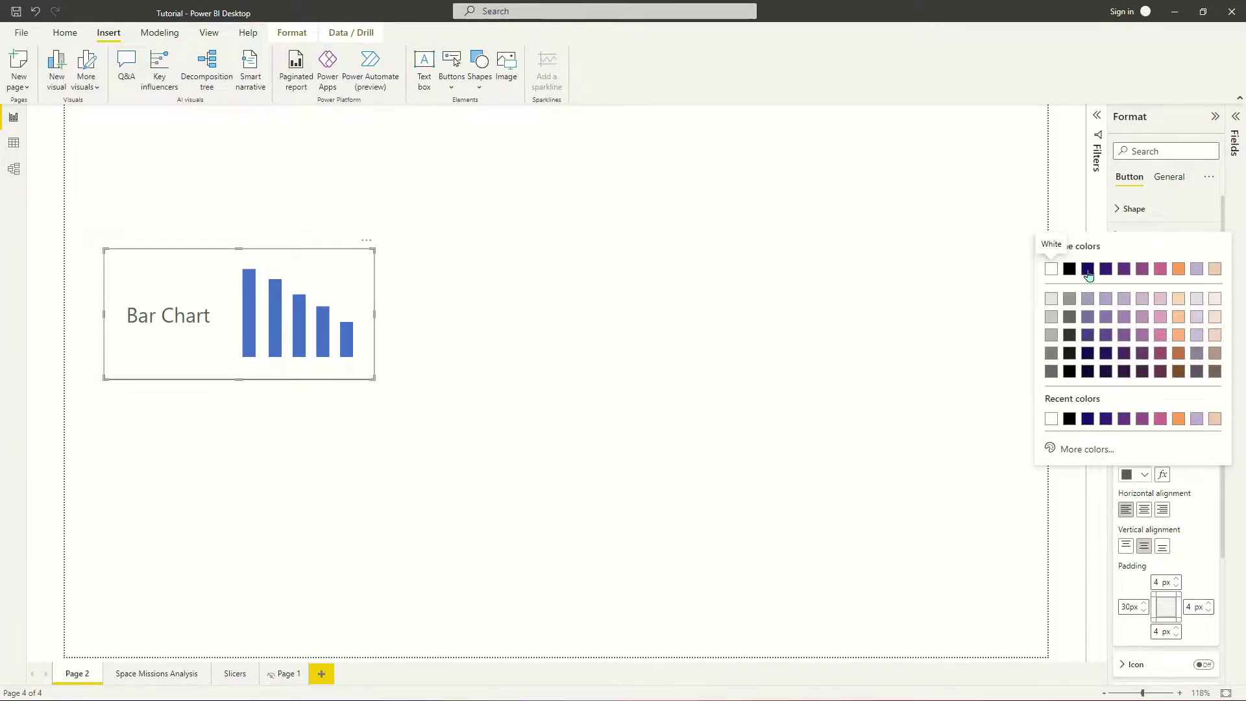
{"action": "left_click", "coordinate": [1070, 334]}
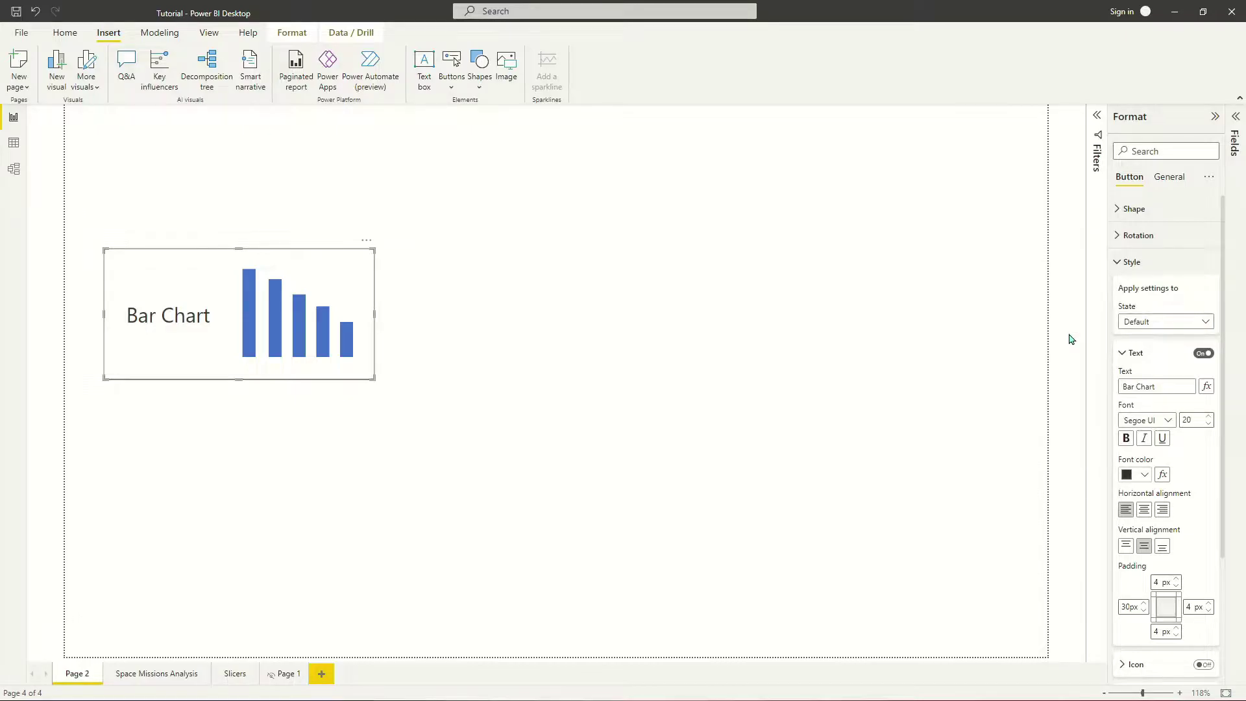
Duplicate the Bar Chart button twice and arrange the three buttons in a vertical column
{"action": "left_click", "coordinate": [537, 393]}
{"action": "left_click_drag", "start_coordinate": [173, 292], "coordinate": [186, 324]}
{"action": "key", "text": "ctrl+c"}
{"action": "key", "text": "ctrl+v"}
{"action": "key", "text": "ctrl+v"}
{"action": "left_click_drag", "start_coordinate": [197, 226], "coordinate": [185, 530]}
Replace the fill image of the middle button with lines.png
{"action": "left_click", "coordinate": [132, 392]}
{"action": "left_click", "coordinate": [1129, 262]}
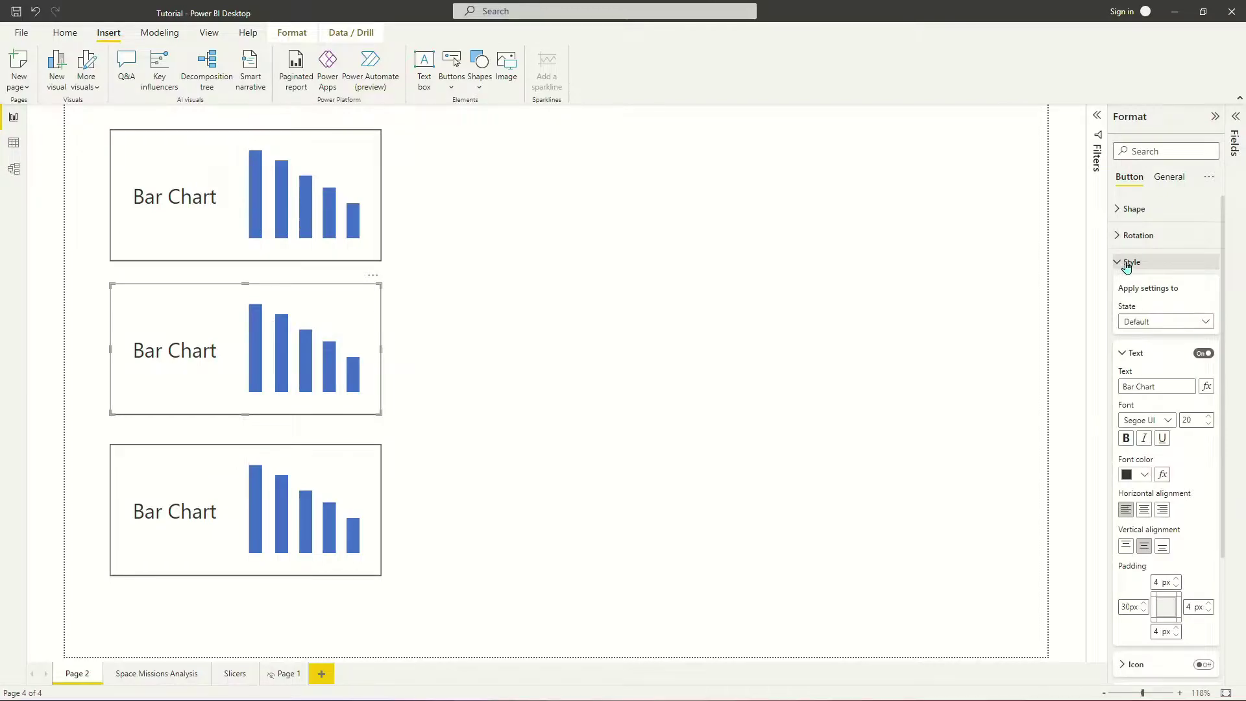
{"action": "scroll", "coordinate": [1165, 507], "scroll_direction": "down", "scroll_amount": 3}
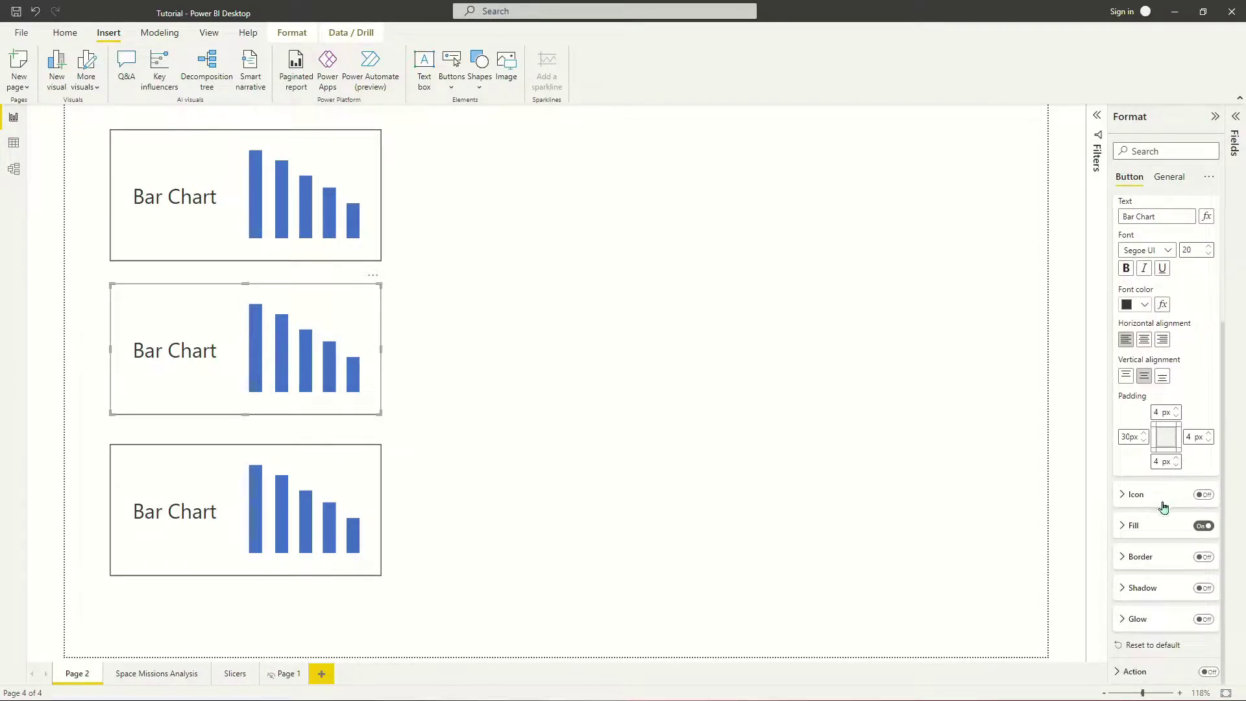
{"action": "left_click", "coordinate": [1132, 525]}
{"action": "scroll", "coordinate": [1155, 437], "scroll_direction": "down", "scroll_amount": 2}
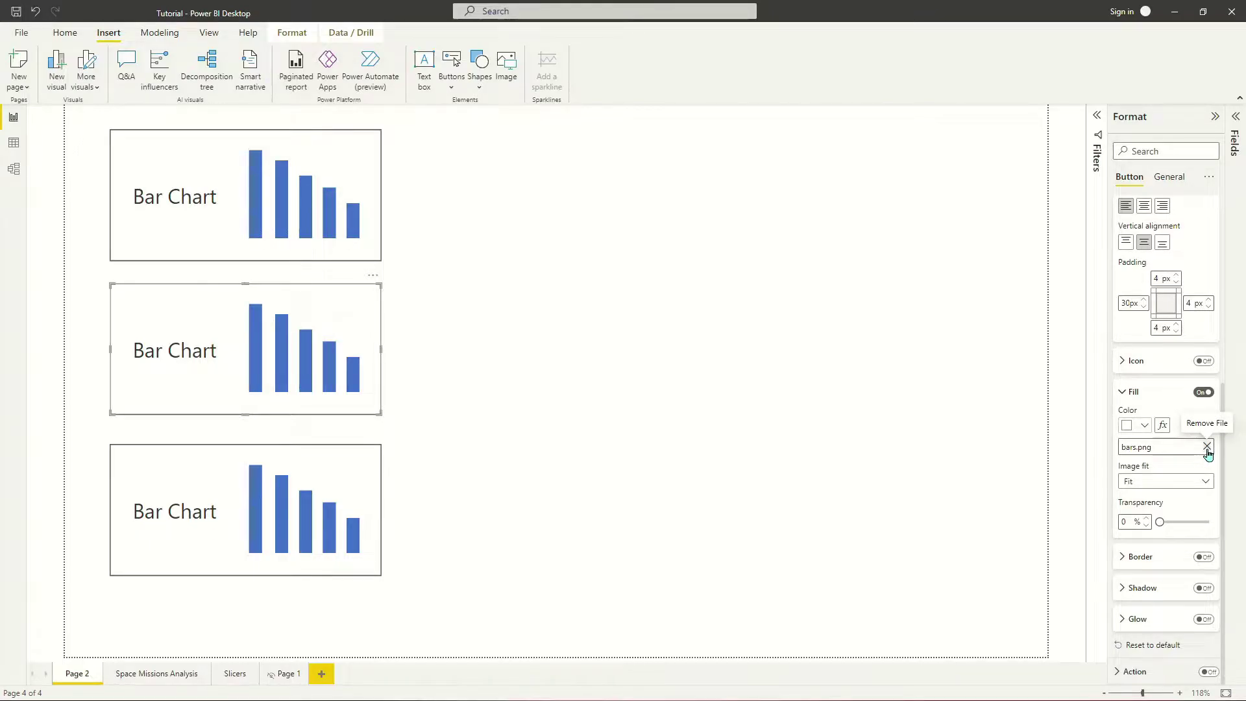
{"action": "left_click", "coordinate": [1207, 447]}
{"action": "left_click", "coordinate": [1149, 448]}
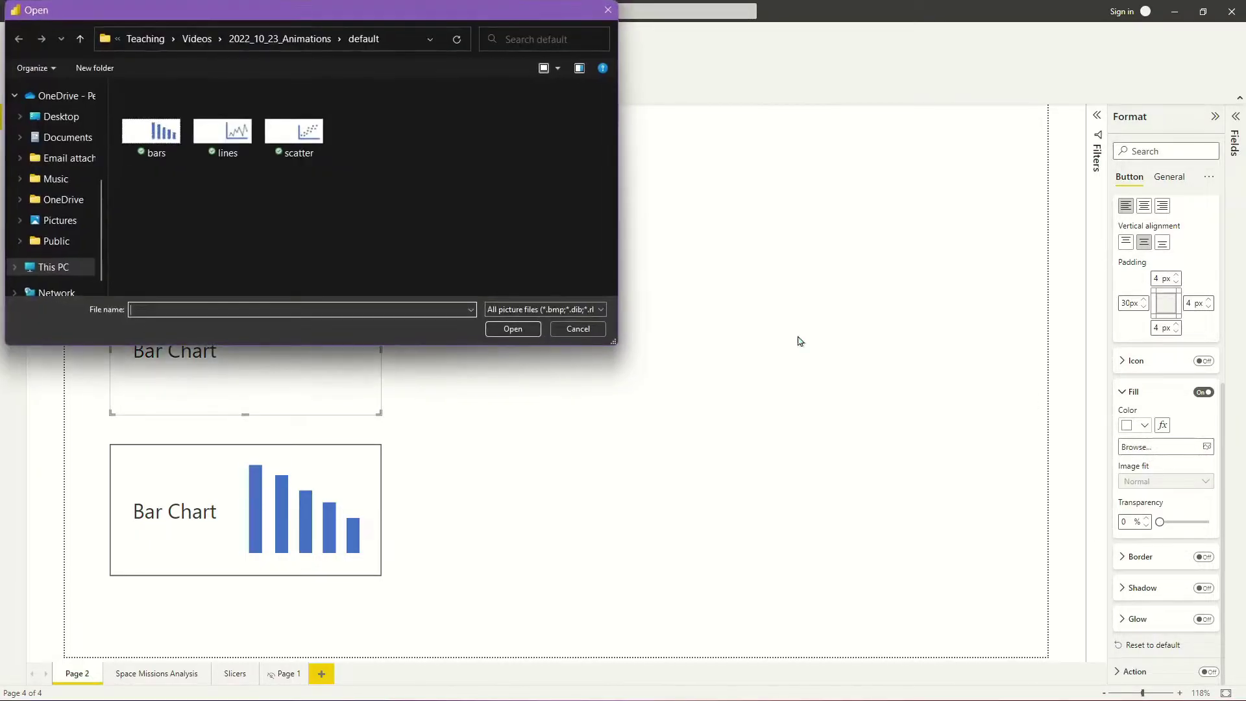
{"action": "double_click", "coordinate": [224, 126]}
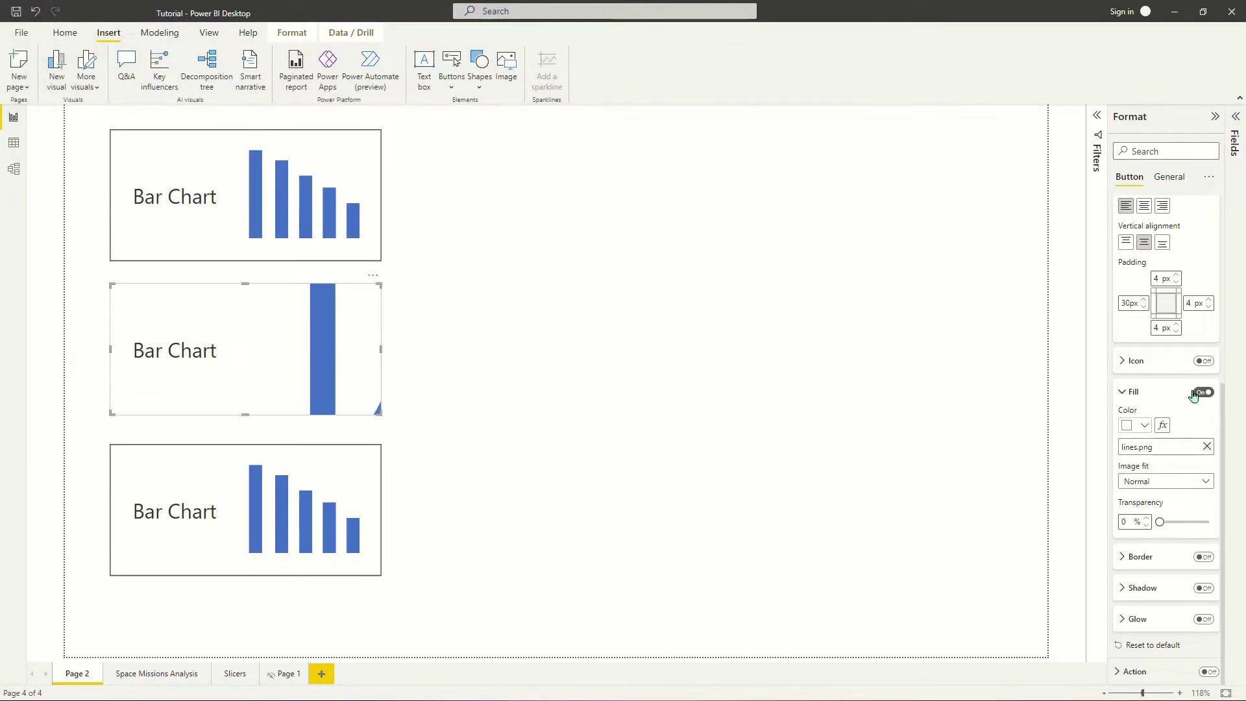
Set the middle button's image fit to Fit and change its text to Line Chart
{"action": "left_click", "coordinate": [1160, 483]}
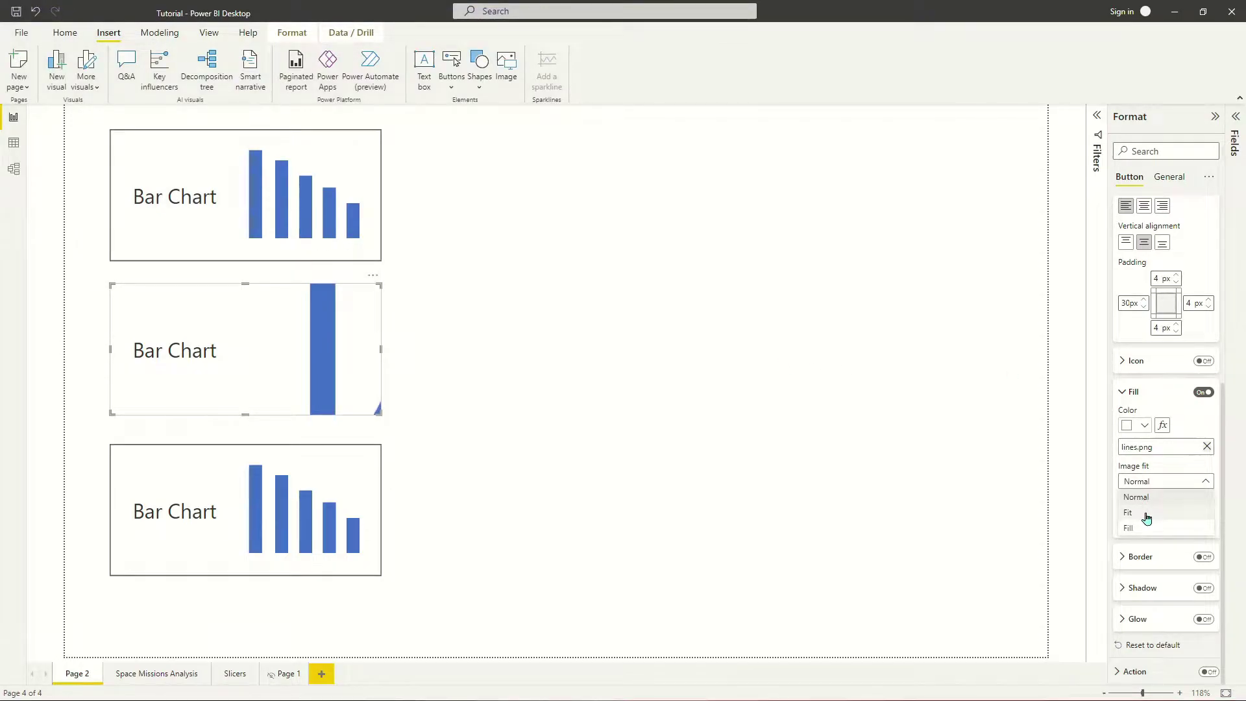
{"action": "left_click", "coordinate": [1145, 513]}
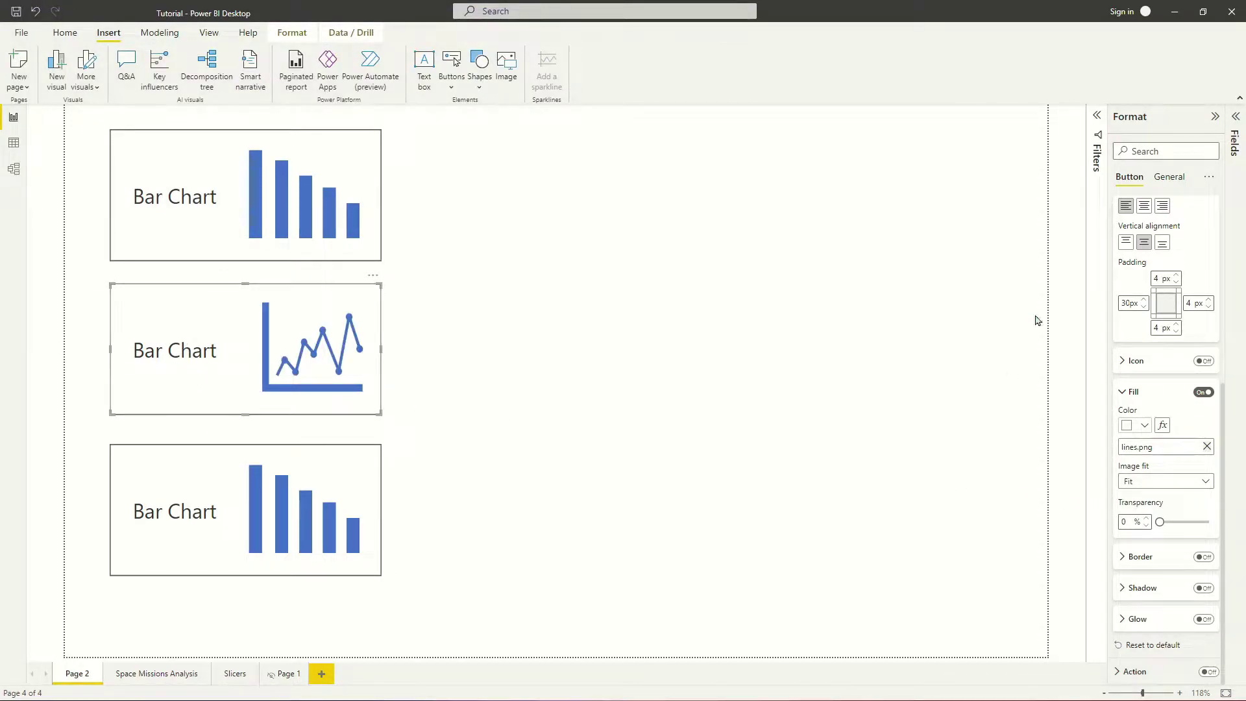
{"action": "scroll", "coordinate": [1175, 260], "scroll_direction": "up", "scroll_amount": 5}
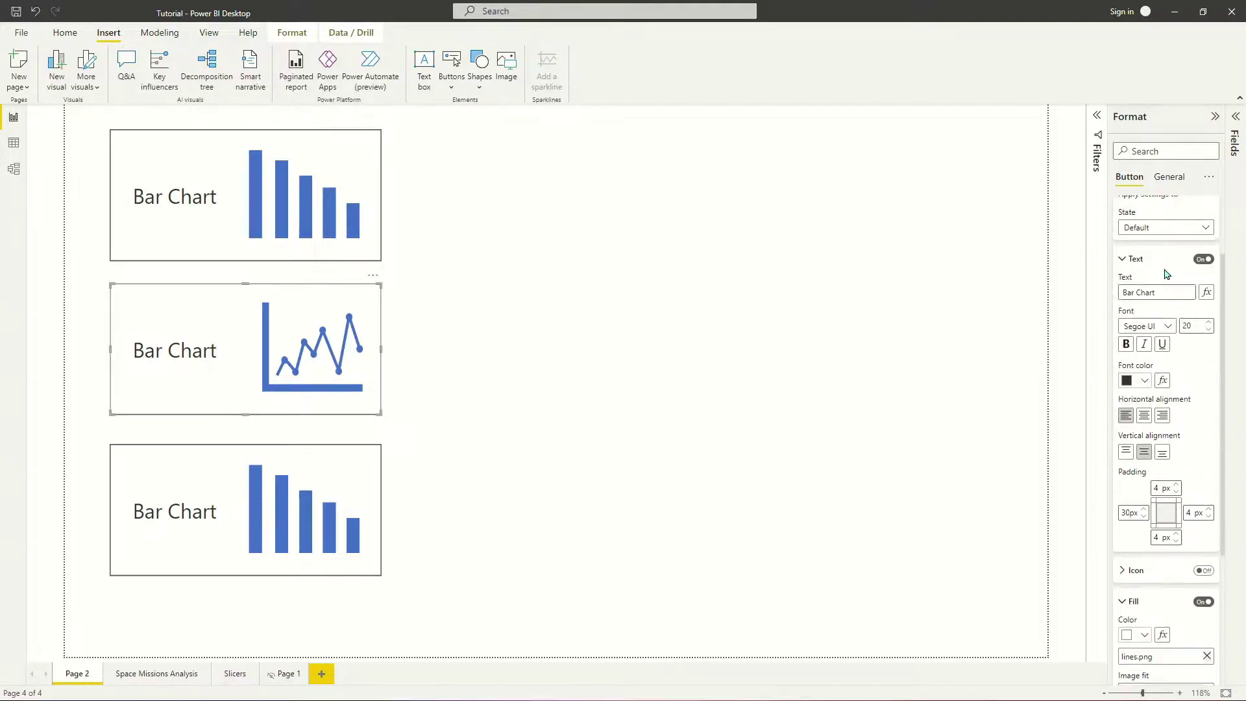
{"action": "double_click", "coordinate": [1130, 388]}
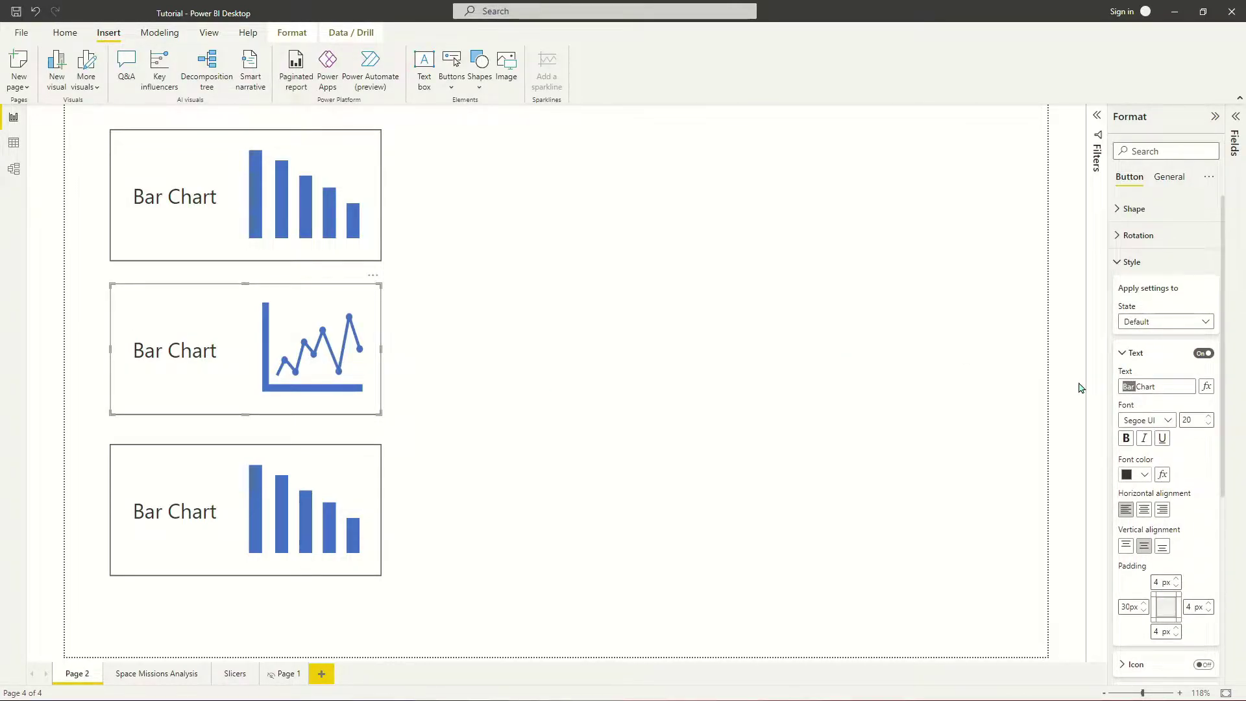
{"action": "type", "text": "Line"}
Change the text of the lowest button in the column to Scatter Plot
{"action": "left_click", "coordinate": [173, 454]}
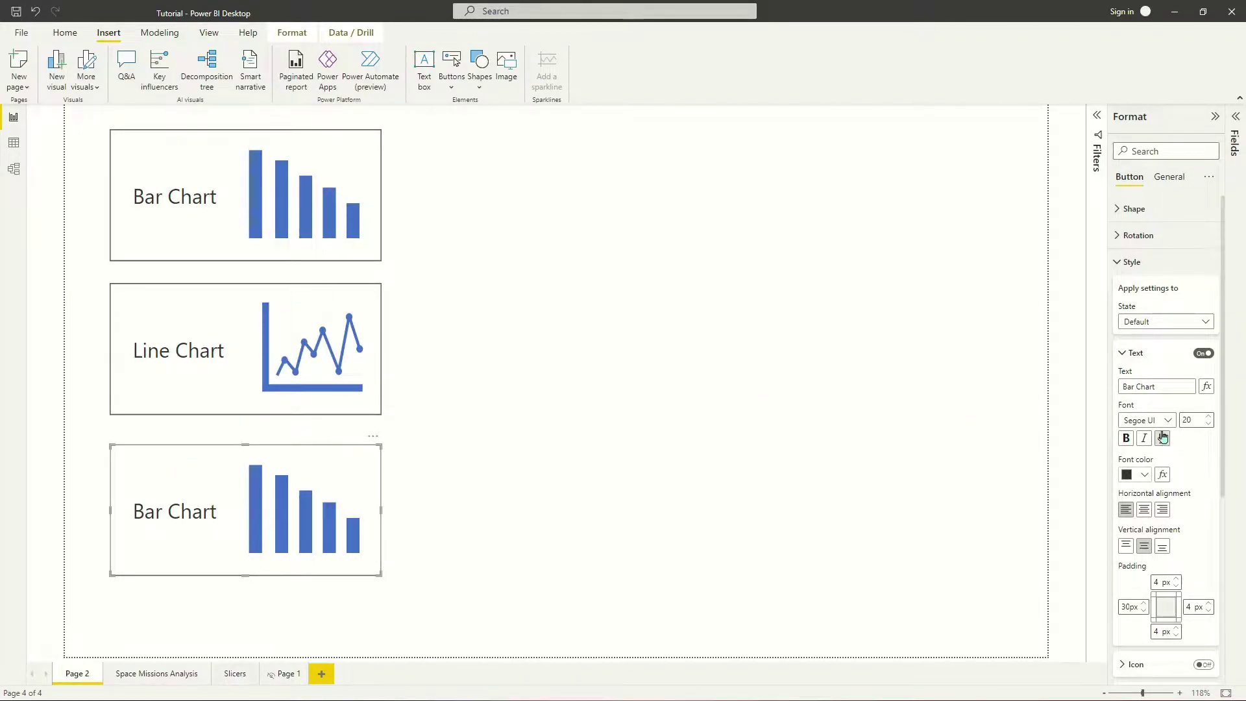
{"action": "left_click_drag", "start_coordinate": [1152, 386], "coordinate": [1123, 385]}
{"action": "type", "text": "Scatter Plot"}
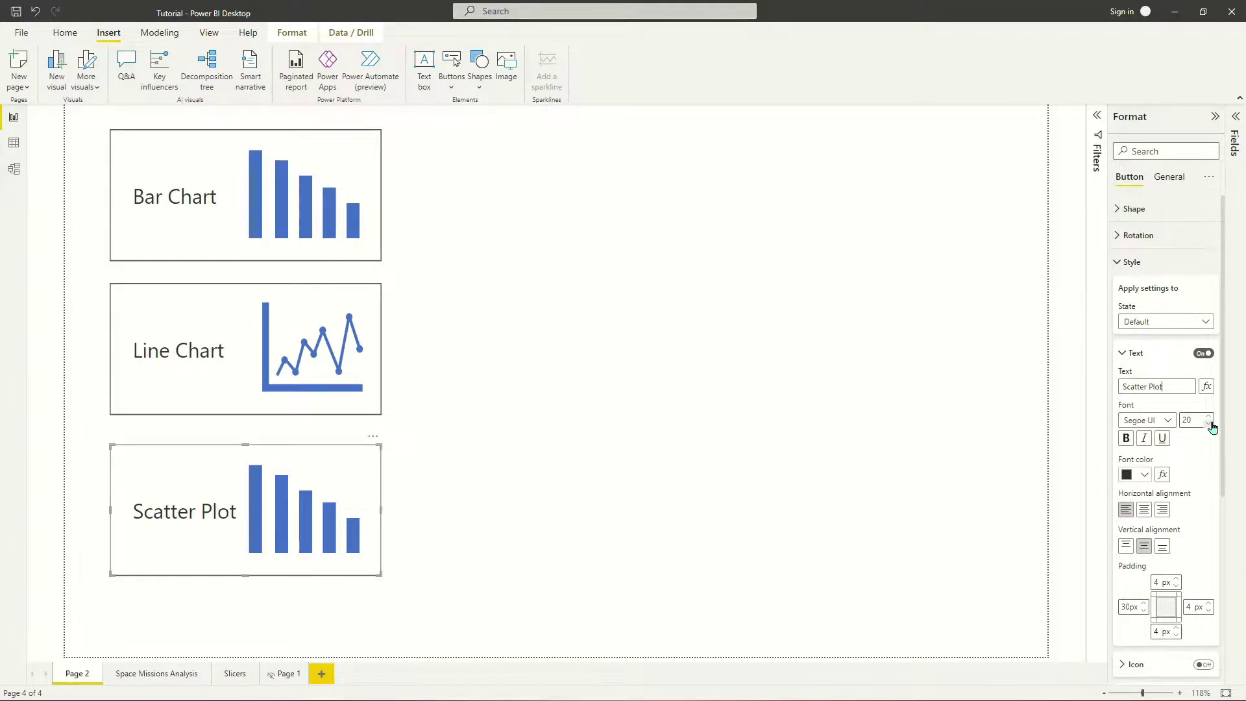
Replace the Scatter Plot button's fill image with scatter.png and set its image fit to Fill
{"action": "scroll", "coordinate": [1173, 399], "scroll_direction": "down", "scroll_amount": 5}
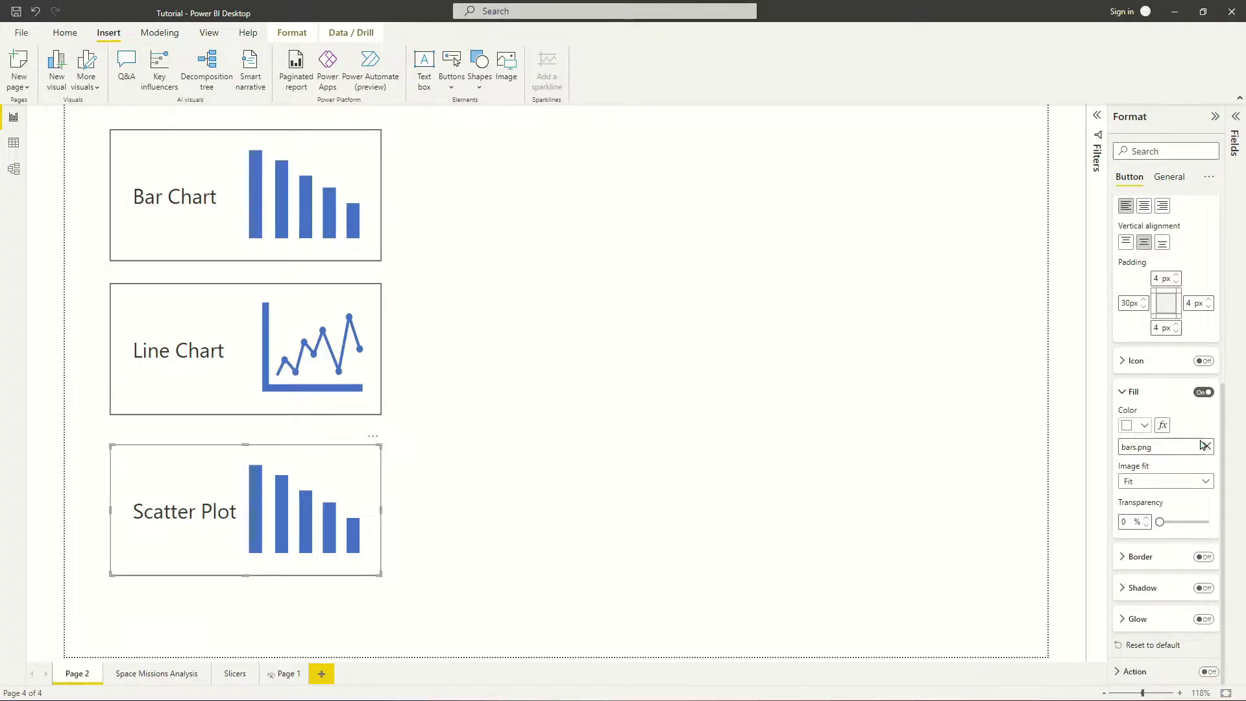
{"action": "left_click", "coordinate": [1206, 446]}
{"action": "left_click", "coordinate": [1165, 447]}
{"action": "double_click", "coordinate": [296, 124]}
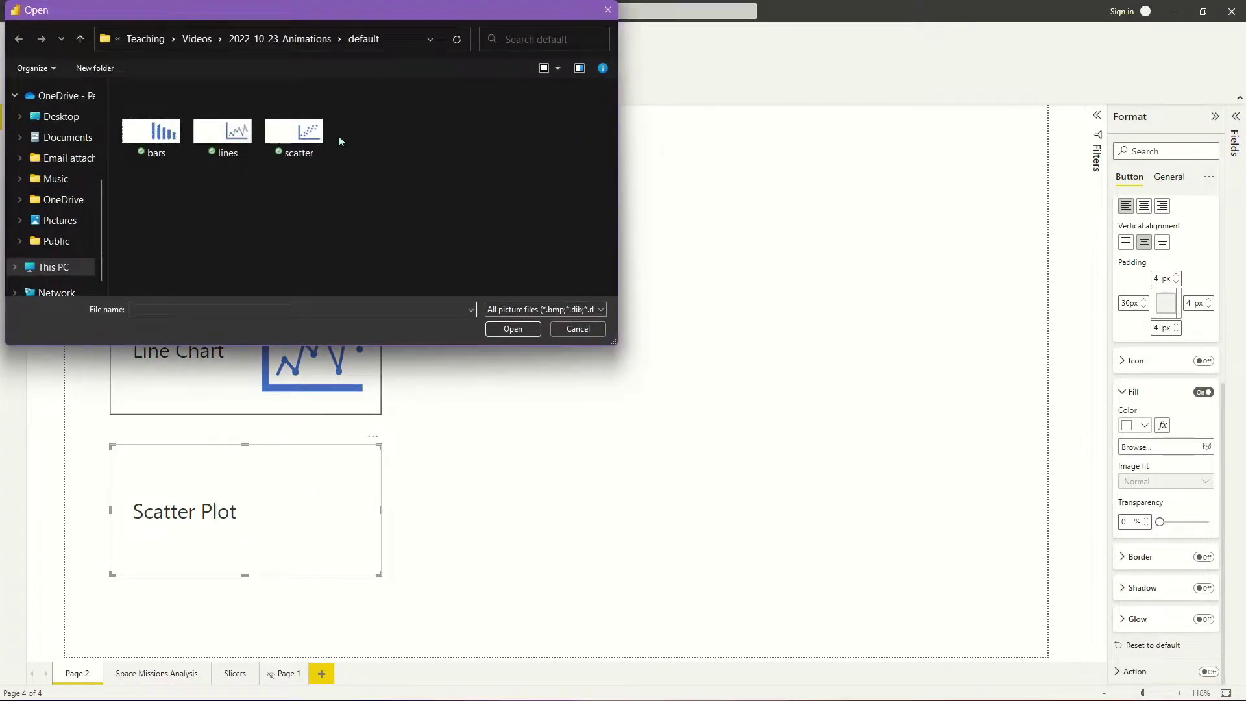
{"action": "left_click", "coordinate": [1145, 482]}
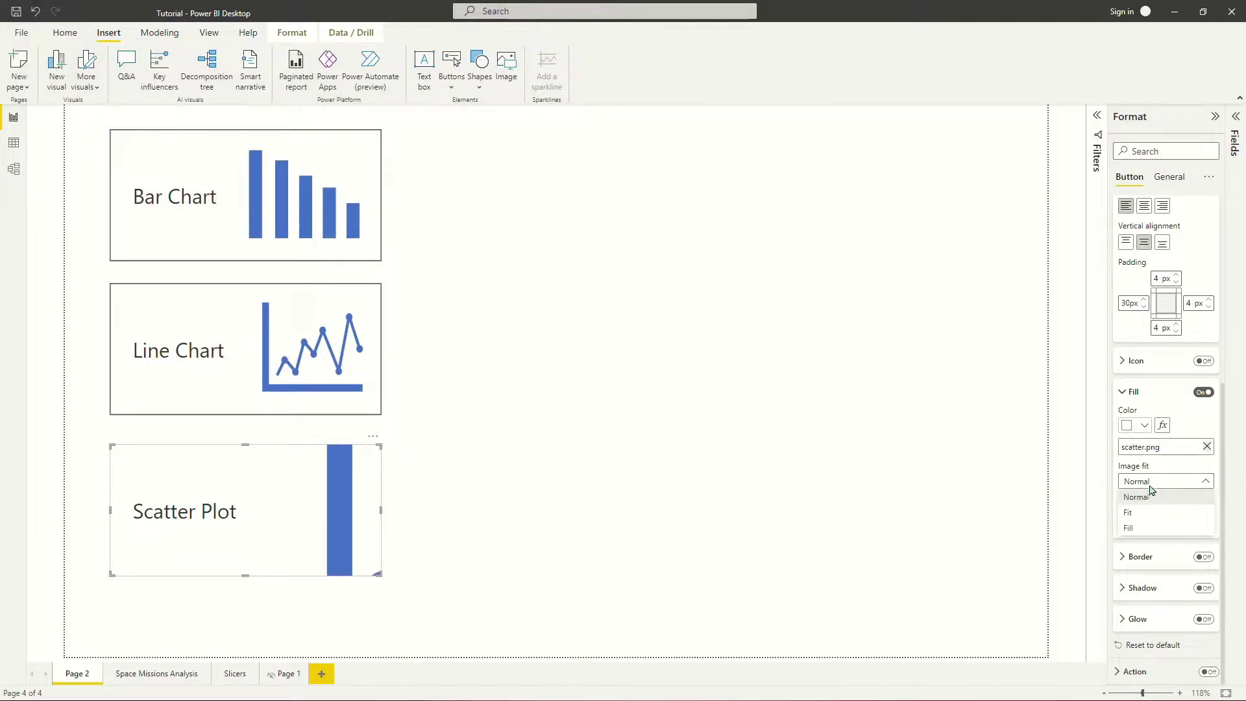
{"action": "left_click", "coordinate": [1152, 529]}
{"action": "left_click", "coordinate": [710, 493]}
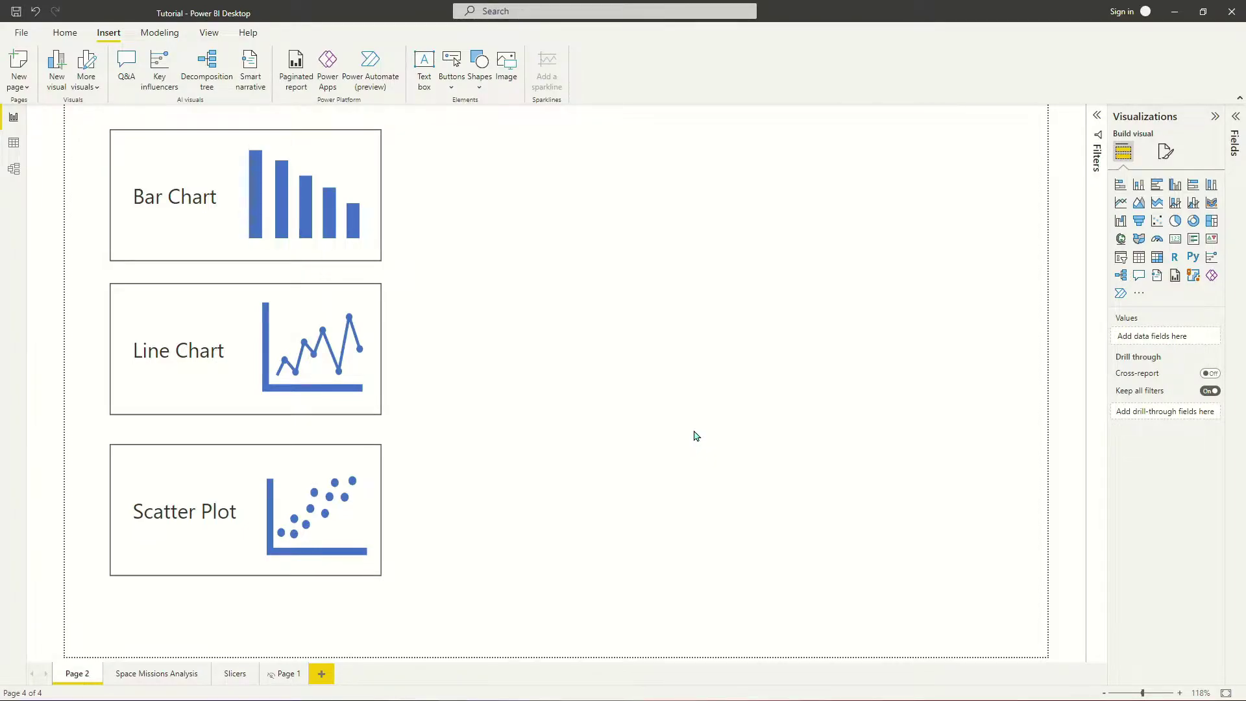
{"action": "left_click", "coordinate": [280, 225]}
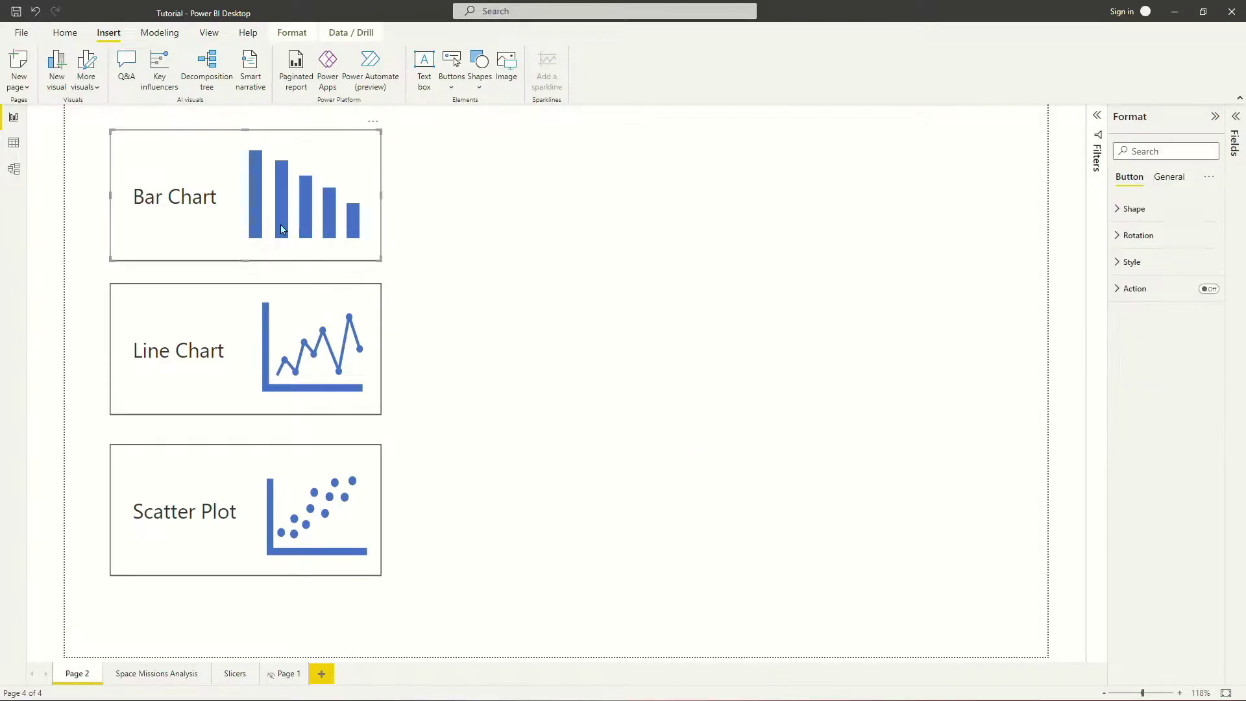
{"action": "left_click", "coordinate": [268, 359], "text": "ctrl"}
{"action": "left_click", "coordinate": [251, 479], "text": "ctrl"}
{"action": "left_click_drag", "start_coordinate": [302, 494], "coordinate": [613, 198]}
{"action": "key", "text": "Escape"}
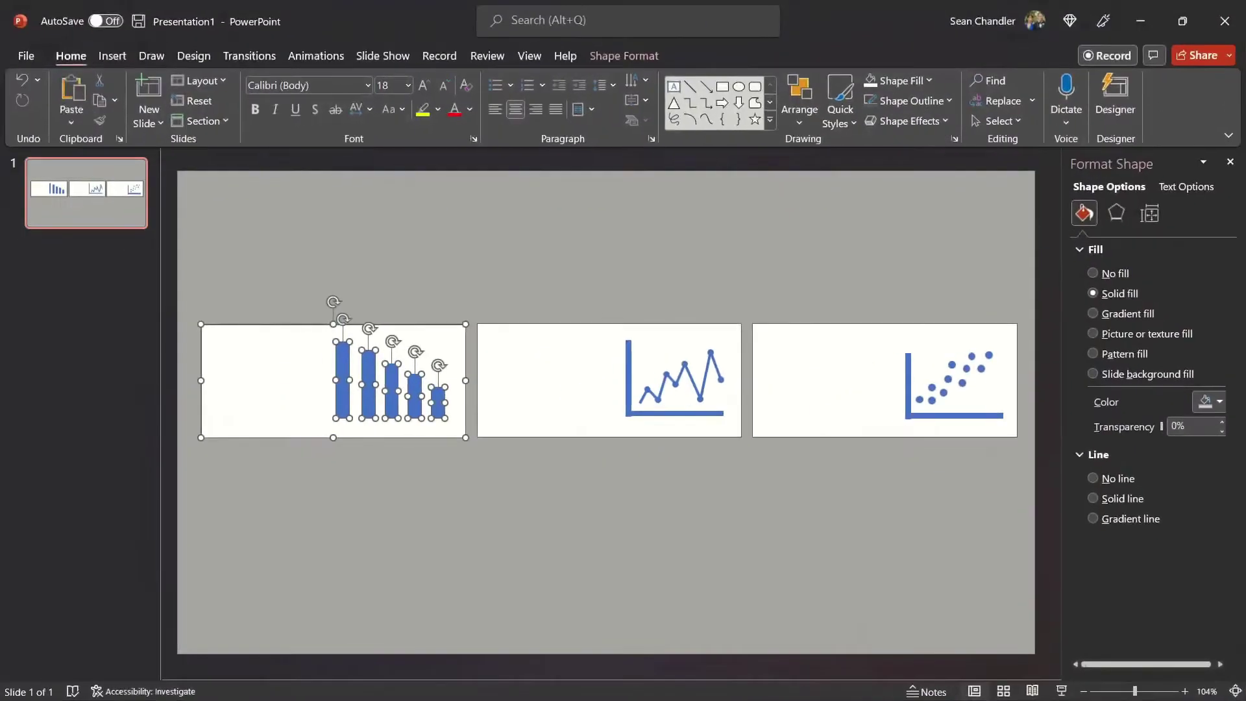
{"action": "left_click", "coordinate": [500, 265]}
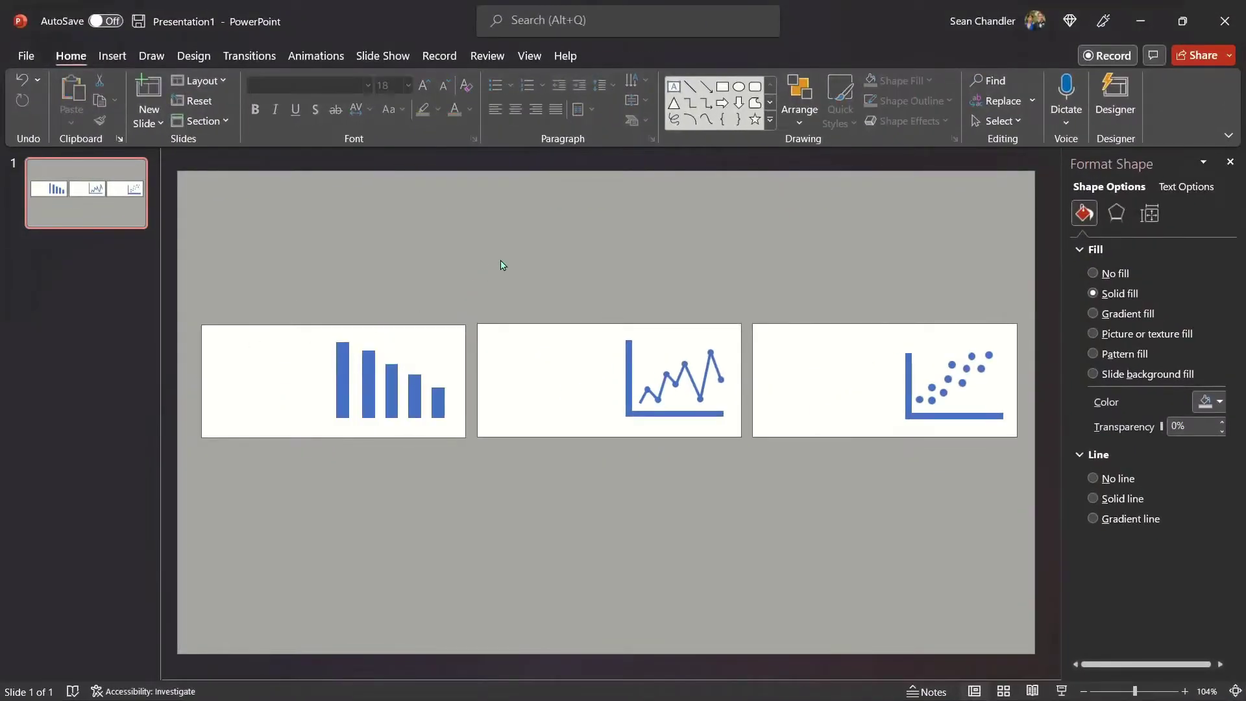
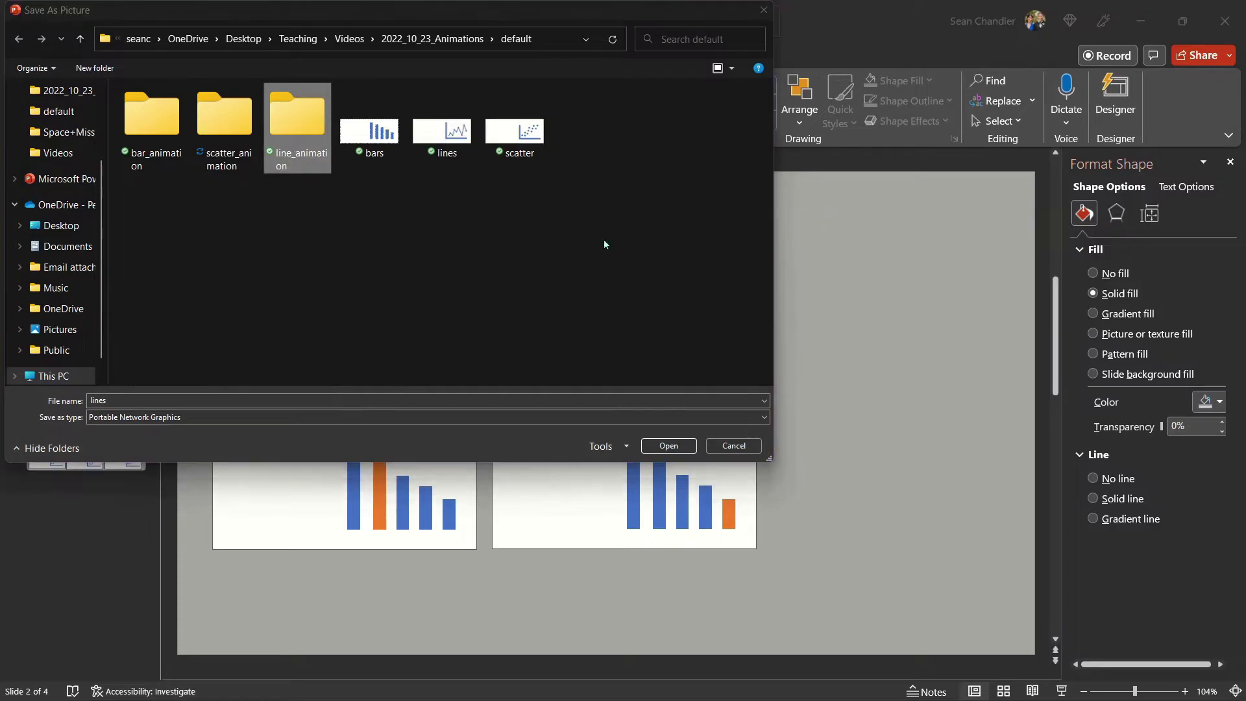
In PowerPoint, save the all-blue bar chart picture on slide 2 as 01 in the bar_animation folder in PNG format
{"action": "double_click", "coordinate": [151, 123]}
{"action": "left_click", "coordinate": [170, 400]}
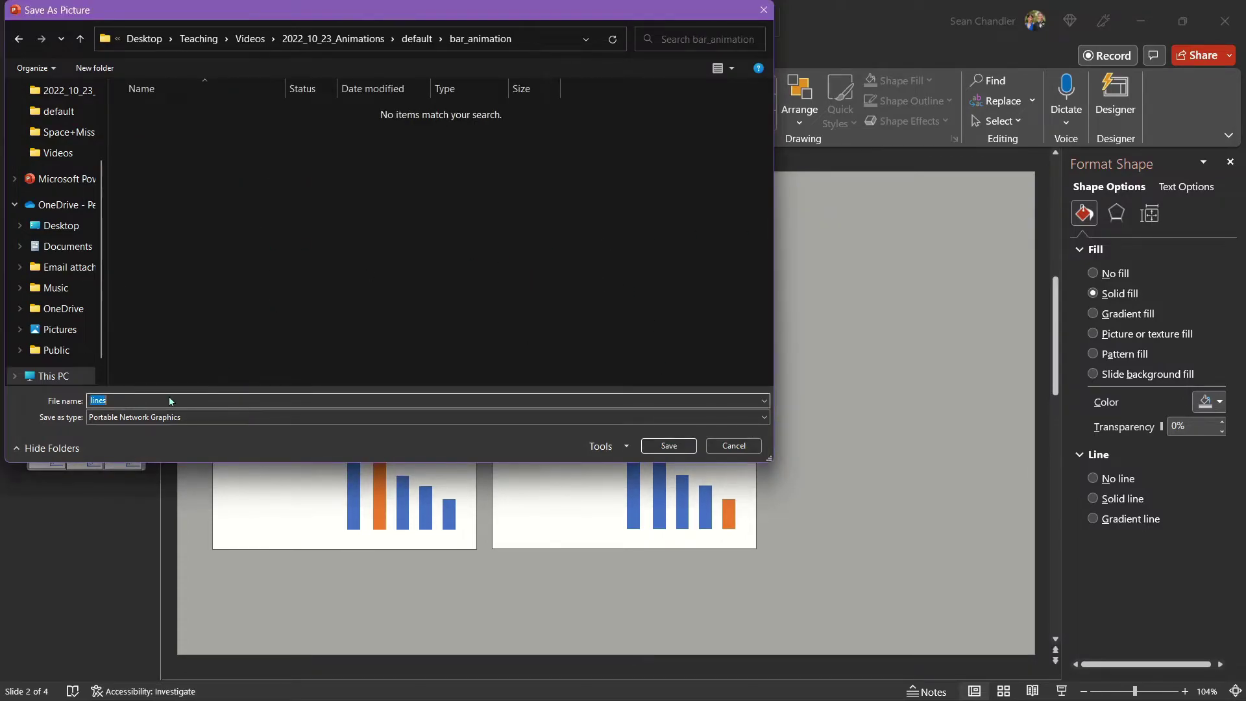
{"action": "type", "text": "01"}
{"action": "key", "text": "Return"}
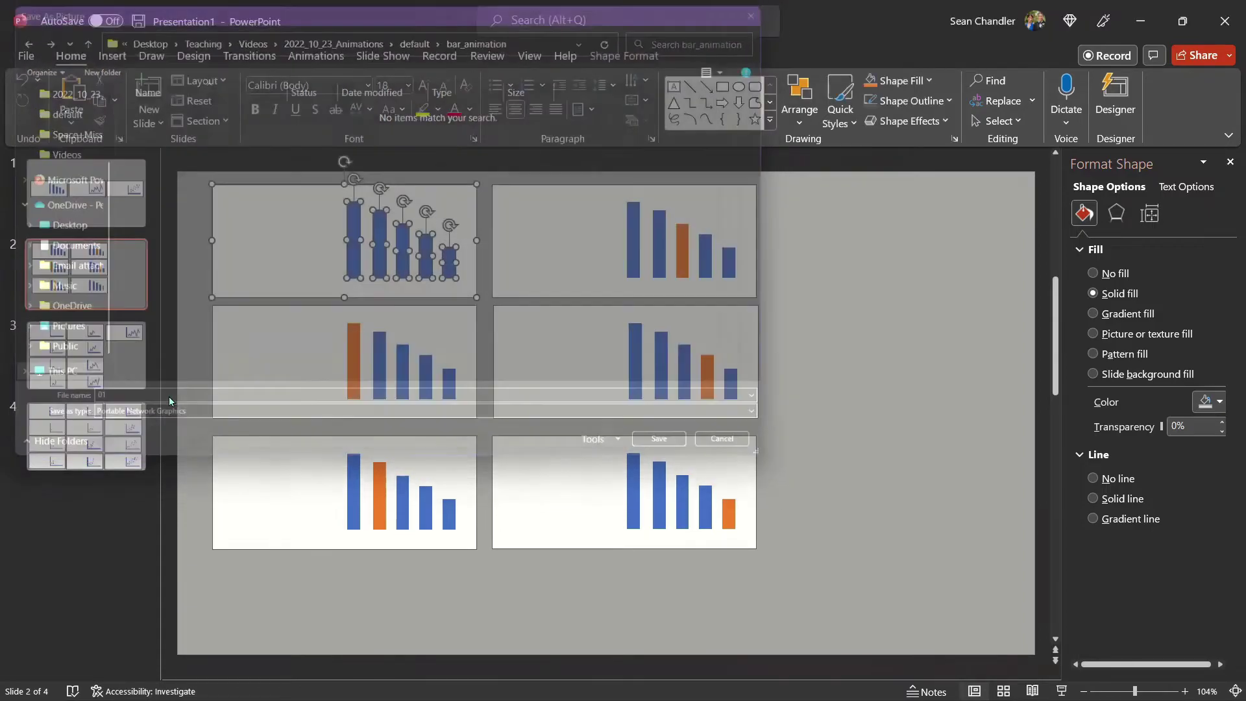
Save the bar chart picture with the orange first bar as 02 in the bar_animation folder
{"action": "left_click", "coordinate": [206, 315]}
{"action": "left_click_drag", "start_coordinate": [191, 280], "coordinate": [508, 438]}
{"action": "right_click", "coordinate": [306, 347]}
{"action": "left_click", "coordinate": [372, 594]}
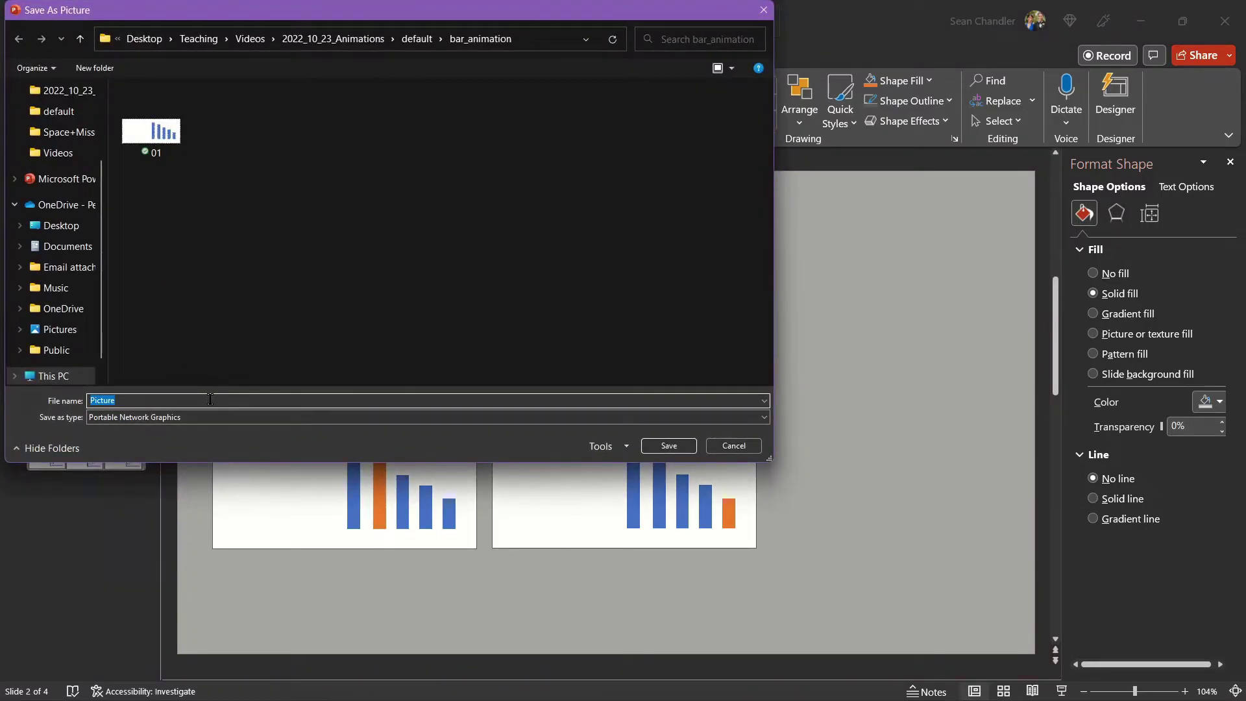
{"action": "type", "text": "02"}
{"action": "key", "text": "Return"}
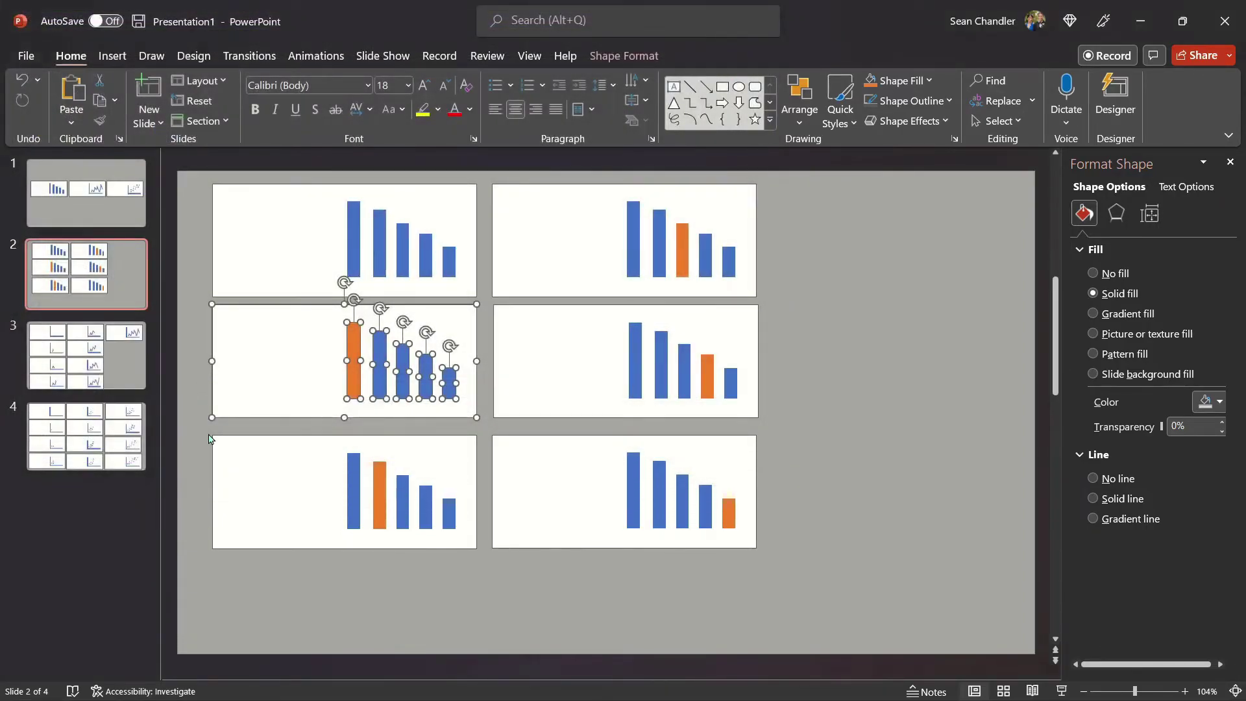
Save the bar chart picture with the orange second bar as 03 in the bar_animation folder
{"action": "left_click", "coordinate": [201, 427]}
{"action": "left_click_drag", "start_coordinate": [202, 426], "coordinate": [481, 587]}
{"action": "right_click", "coordinate": [325, 489]}
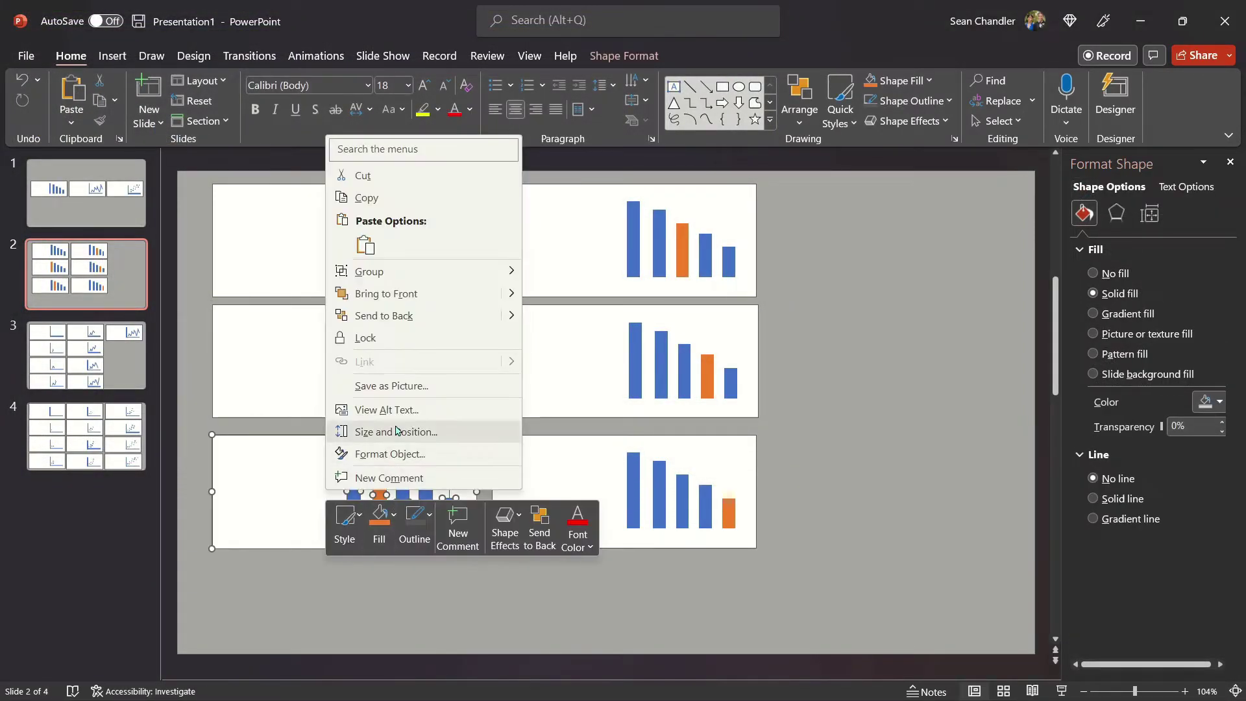
{"action": "left_click", "coordinate": [400, 389]}
{"action": "type", "text": "03"}
{"action": "key", "text": "Return"}
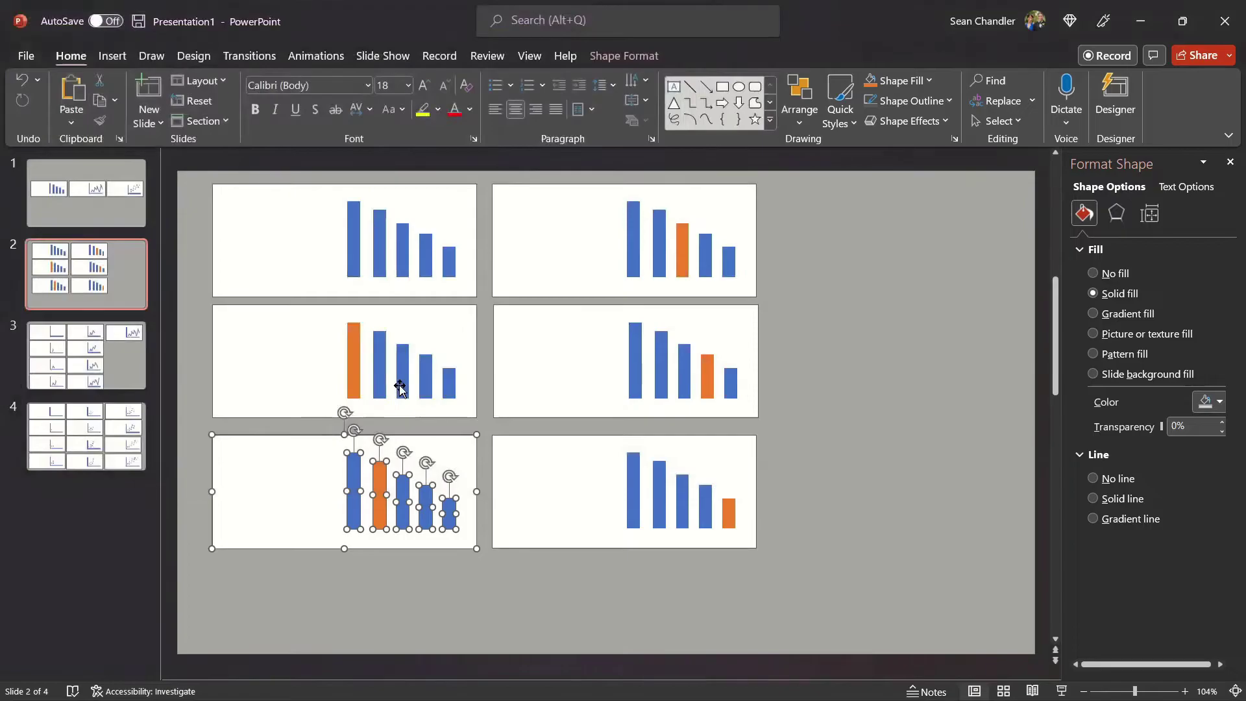
Save the bar chart picture with the orange third bar as 04 in the bar_animation folder
{"action": "left_click_drag", "start_coordinate": [816, 174], "coordinate": [486, 305]}
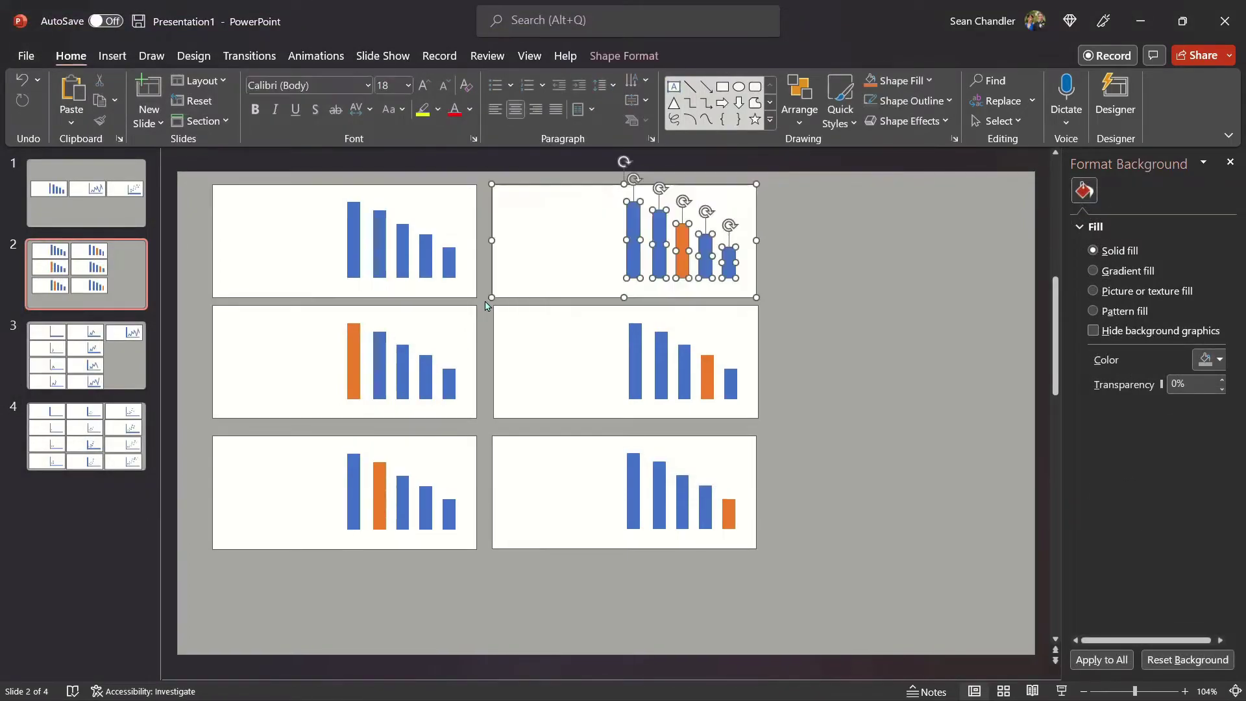
{"action": "right_click", "coordinate": [533, 239]}
{"action": "left_click", "coordinate": [588, 488]}
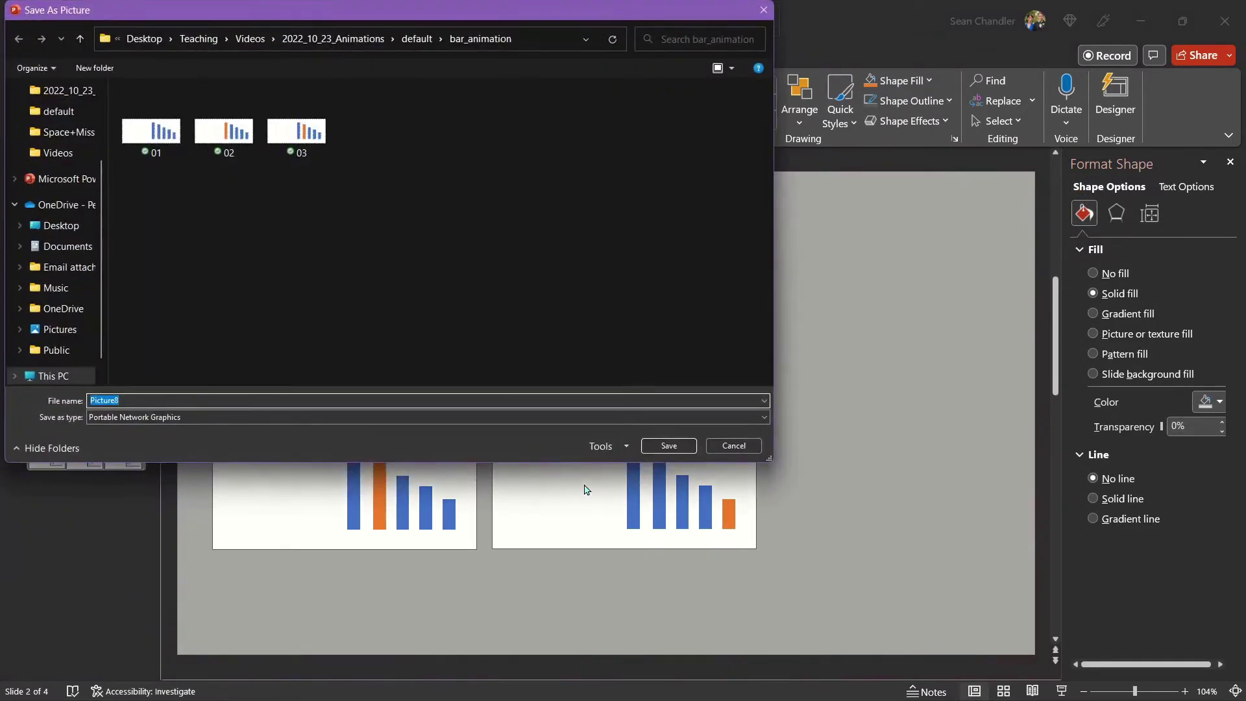
{"action": "type", "text": "04"}
{"action": "key", "text": "Return"}
Save the bar chart picture with the orange fourth bar as 05 in the bar_animation folder
{"action": "left_click", "coordinate": [787, 305]}
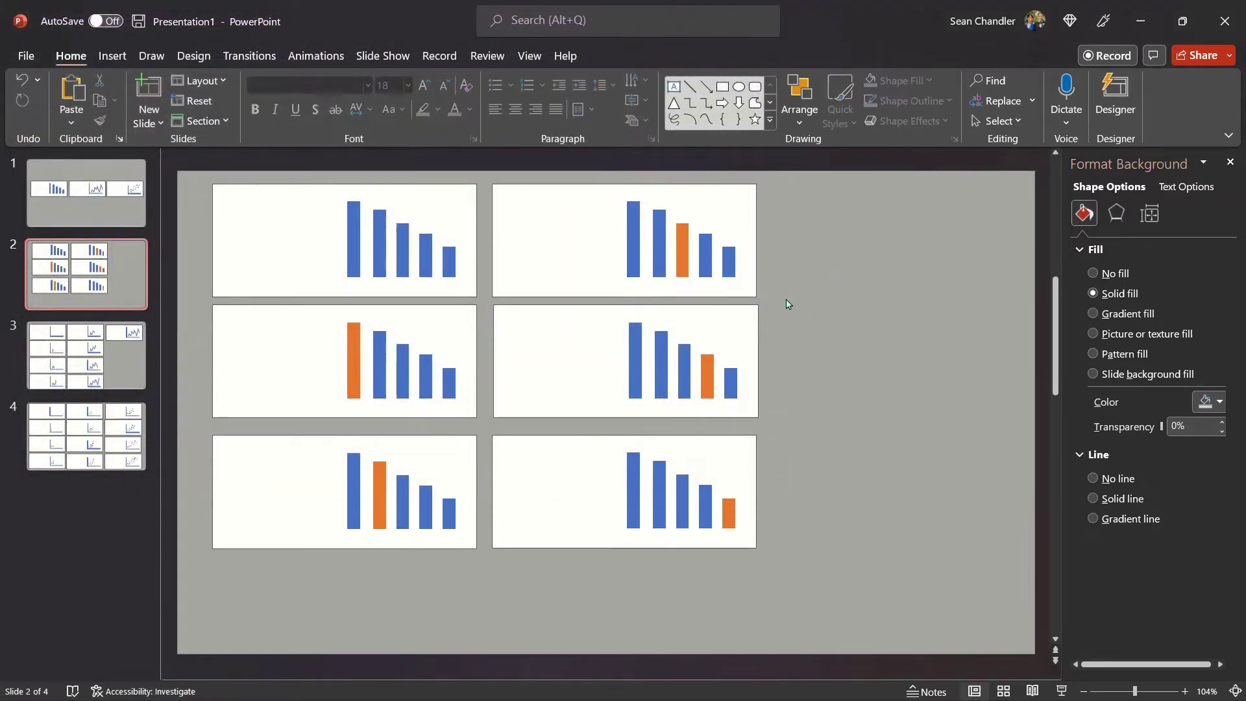
{"action": "left_click_drag", "start_coordinate": [827, 270], "coordinate": [495, 434]}
{"action": "right_click", "coordinate": [512, 378]}
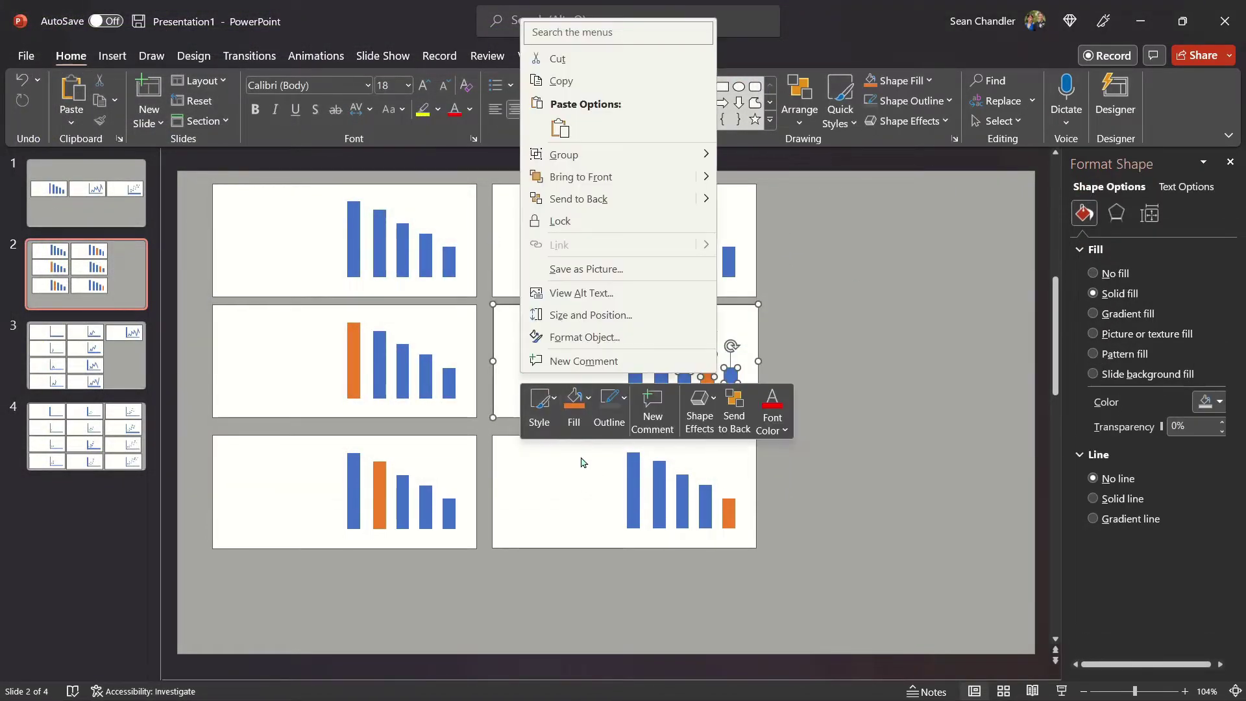
{"action": "left_click", "coordinate": [581, 272]}
{"action": "type", "text": "05"}
{"action": "key", "text": "Return"}
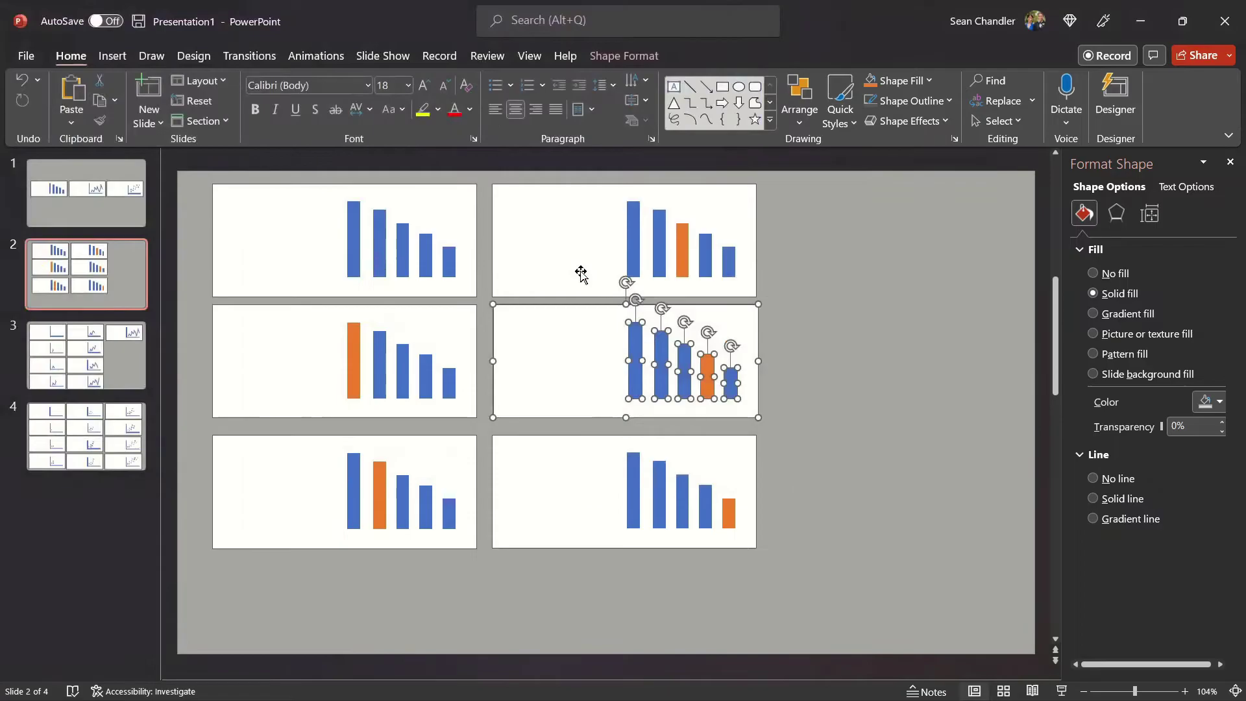
Save the bar chart picture with the orange fifth bar as 06 in the bar_animation folder
{"action": "left_click", "coordinate": [806, 408]}
{"action": "left_click_drag", "start_coordinate": [806, 408], "coordinate": [473, 580]}
{"action": "right_click", "coordinate": [514, 536]}
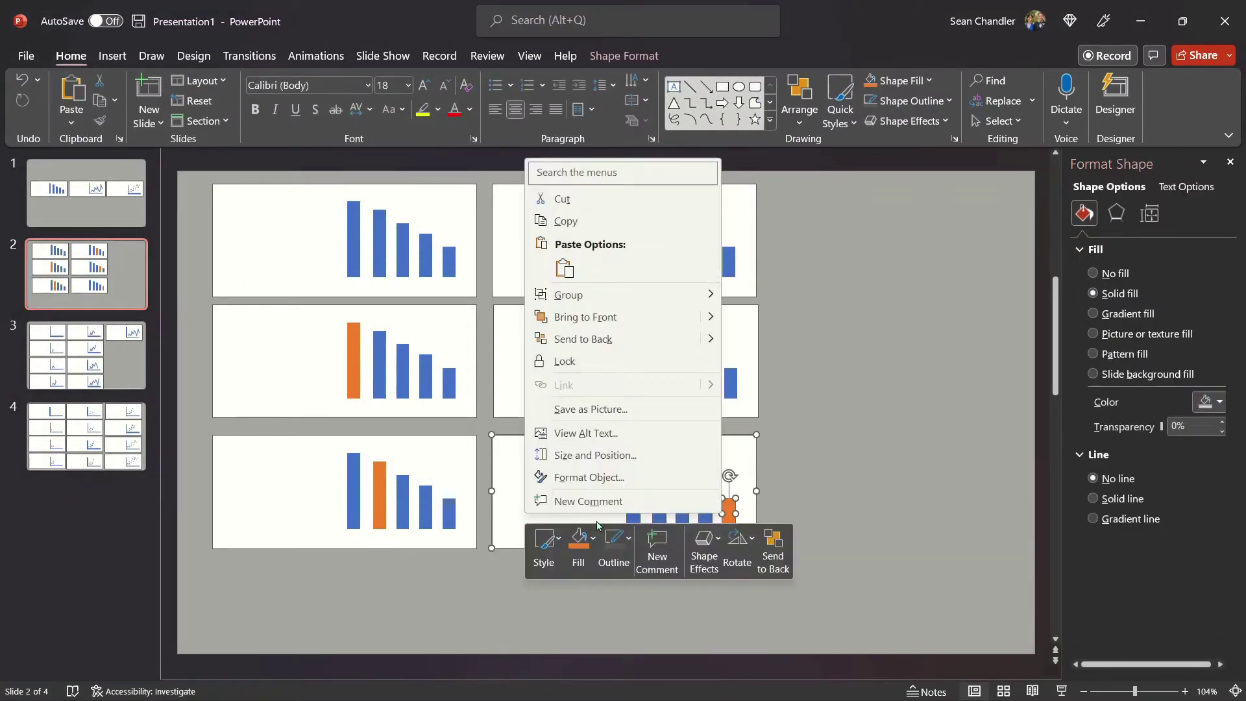
{"action": "left_click", "coordinate": [598, 413]}
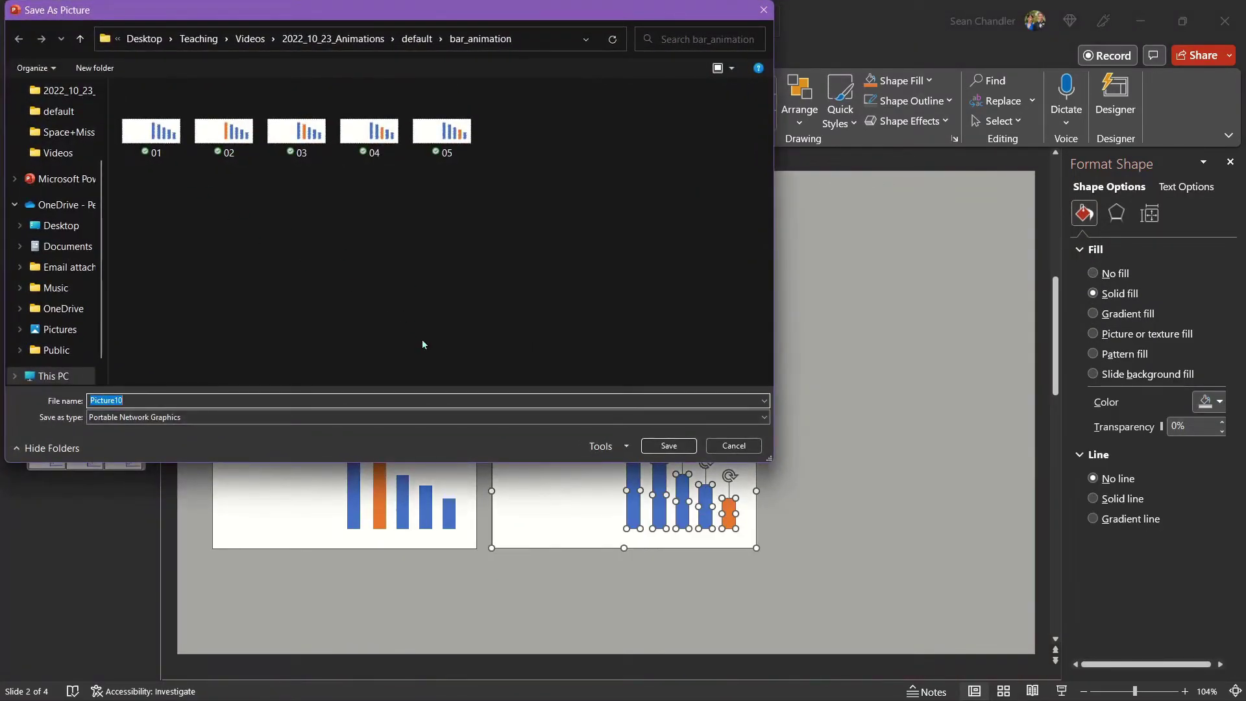
{"action": "type", "text": "06"}
{"action": "key", "text": "Return"}
Go to slide 3 and select all shapes of the complete line chart picture
{"action": "key", "text": "Page_Down"}
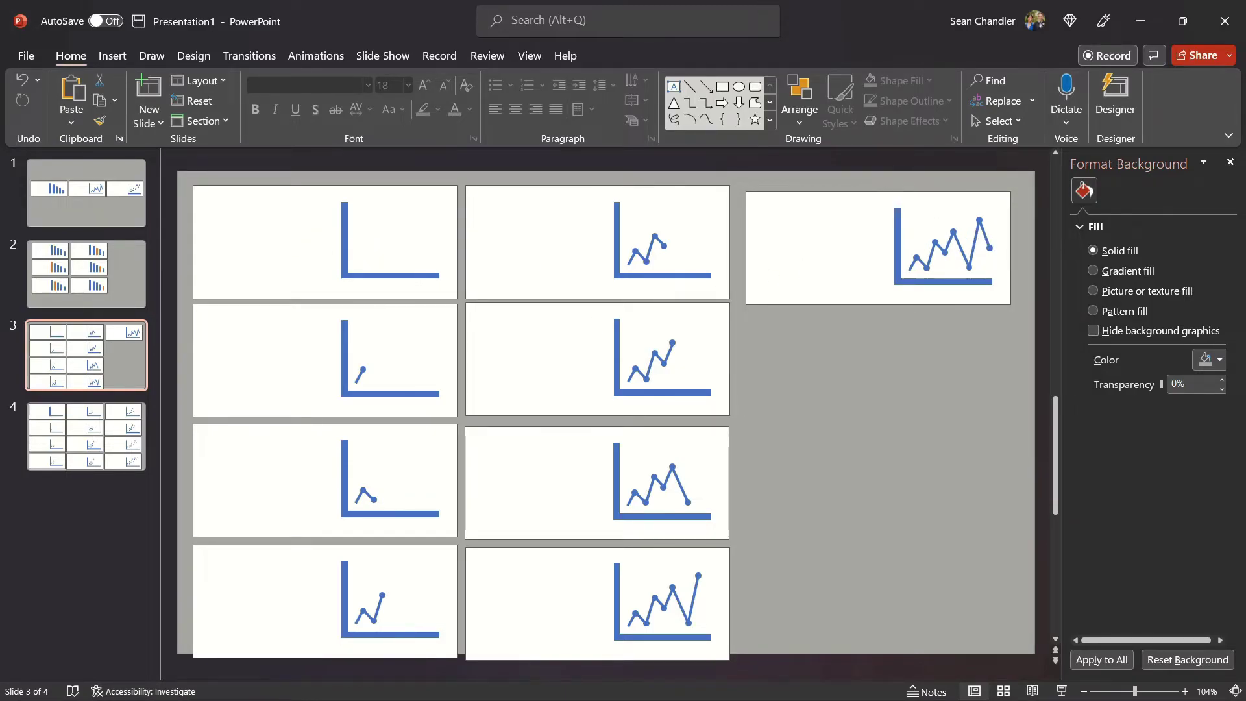
{"action": "left_click", "coordinate": [1010, 283]}
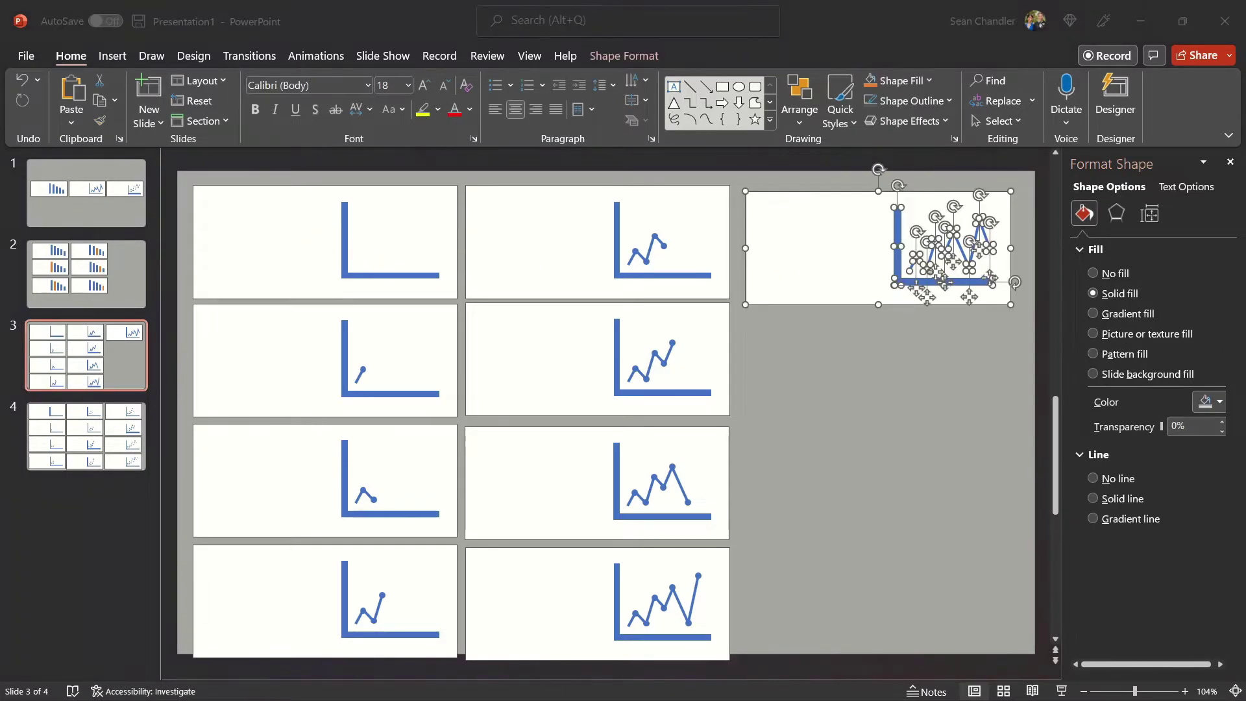
Save the empty-axes picture on slide 4 as 01 in the scatter_animation folder
{"action": "left_click", "coordinate": [104, 425]}
{"action": "left_click_drag", "start_coordinate": [175, 166], "coordinate": [459, 299]}
{"action": "right_click", "coordinate": [289, 234]}
{"action": "left_click", "coordinate": [389, 484]}
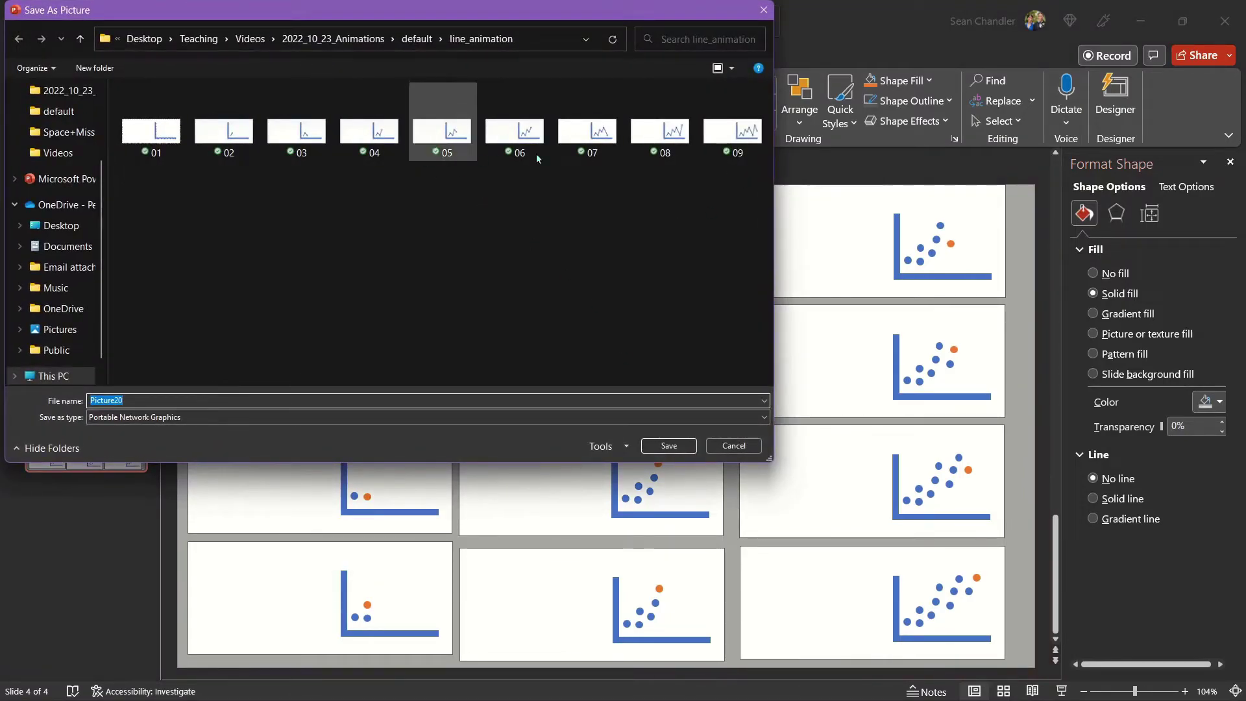
{"action": "left_click", "coordinate": [420, 41]}
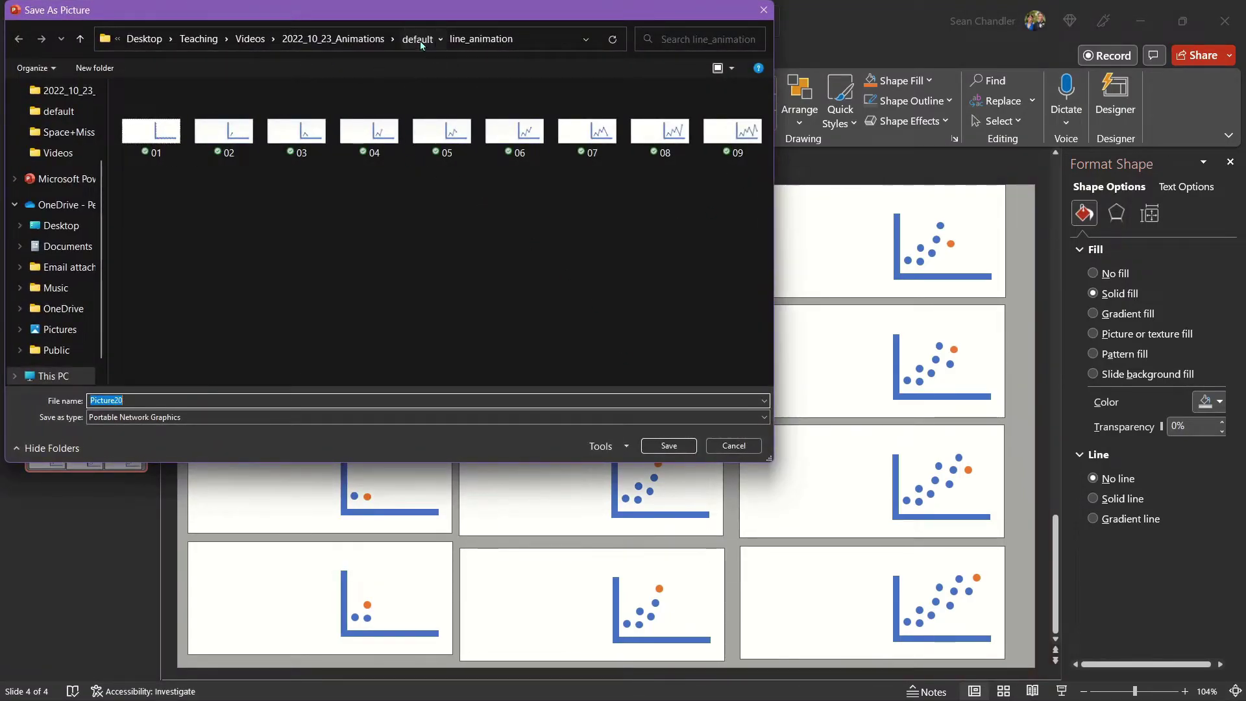
{"action": "double_click", "coordinate": [198, 153]}
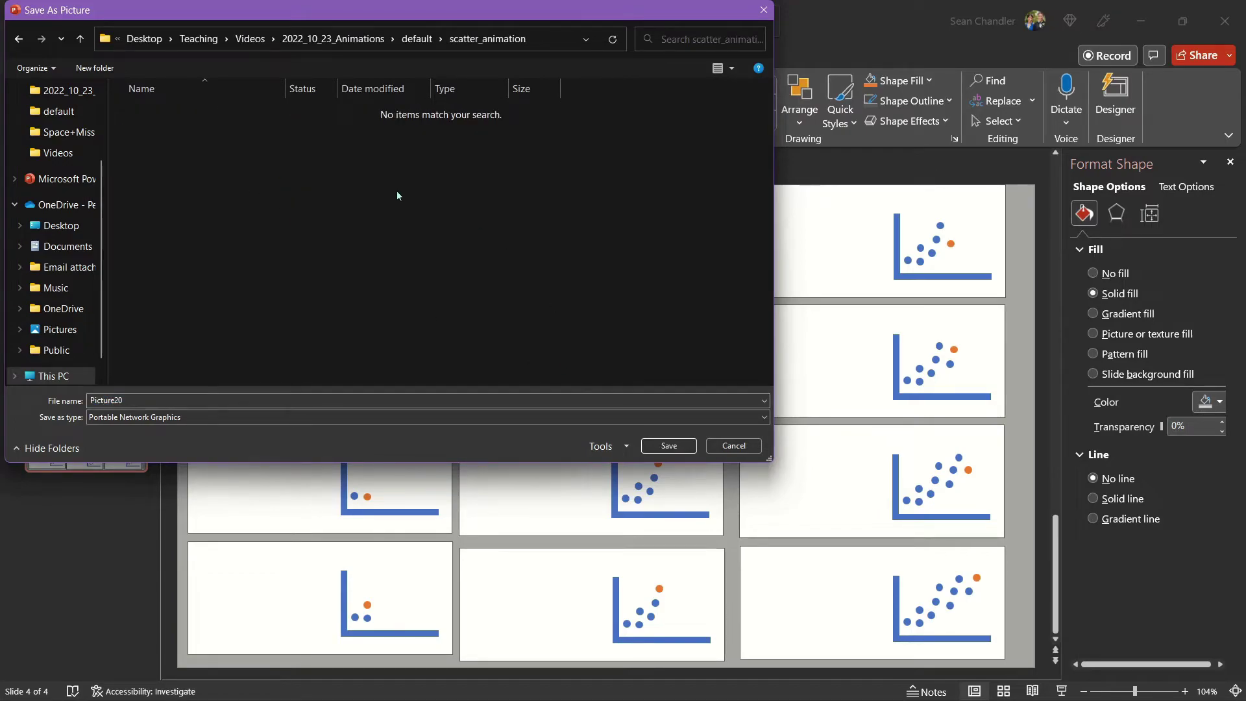
{"action": "double_click", "coordinate": [327, 400]}
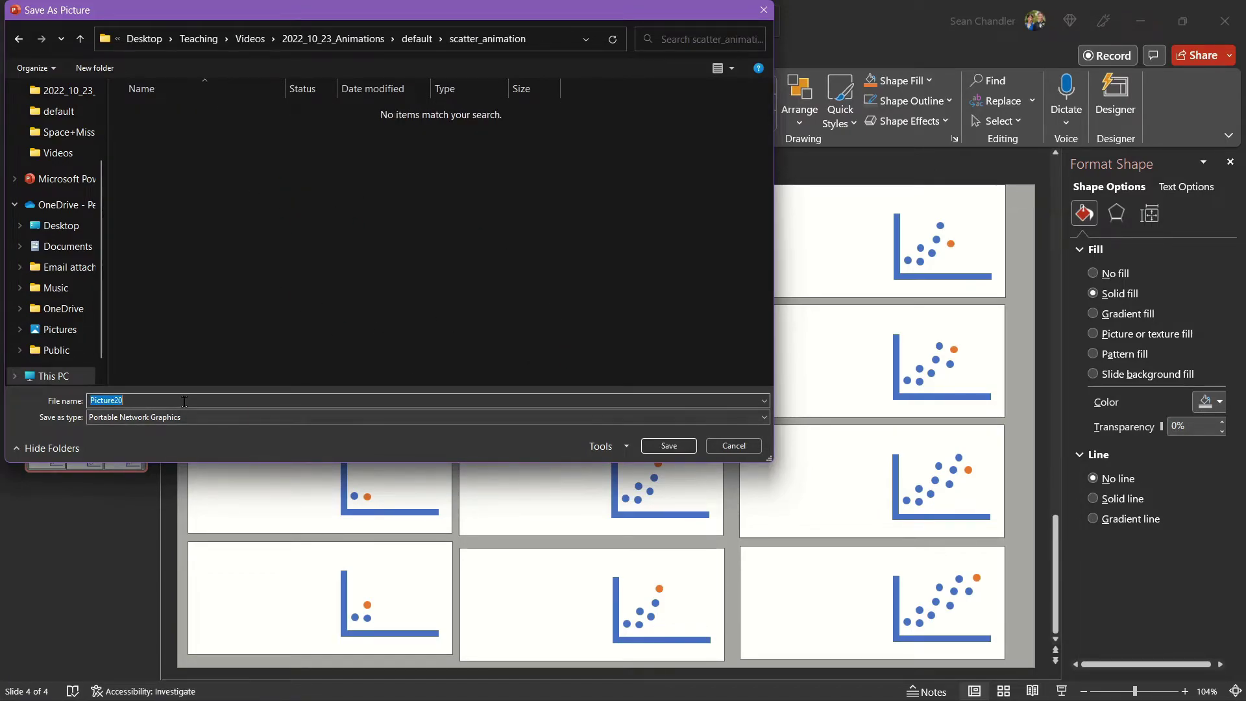
{"action": "type", "text": "1"}
{"action": "key", "text": "Return"}
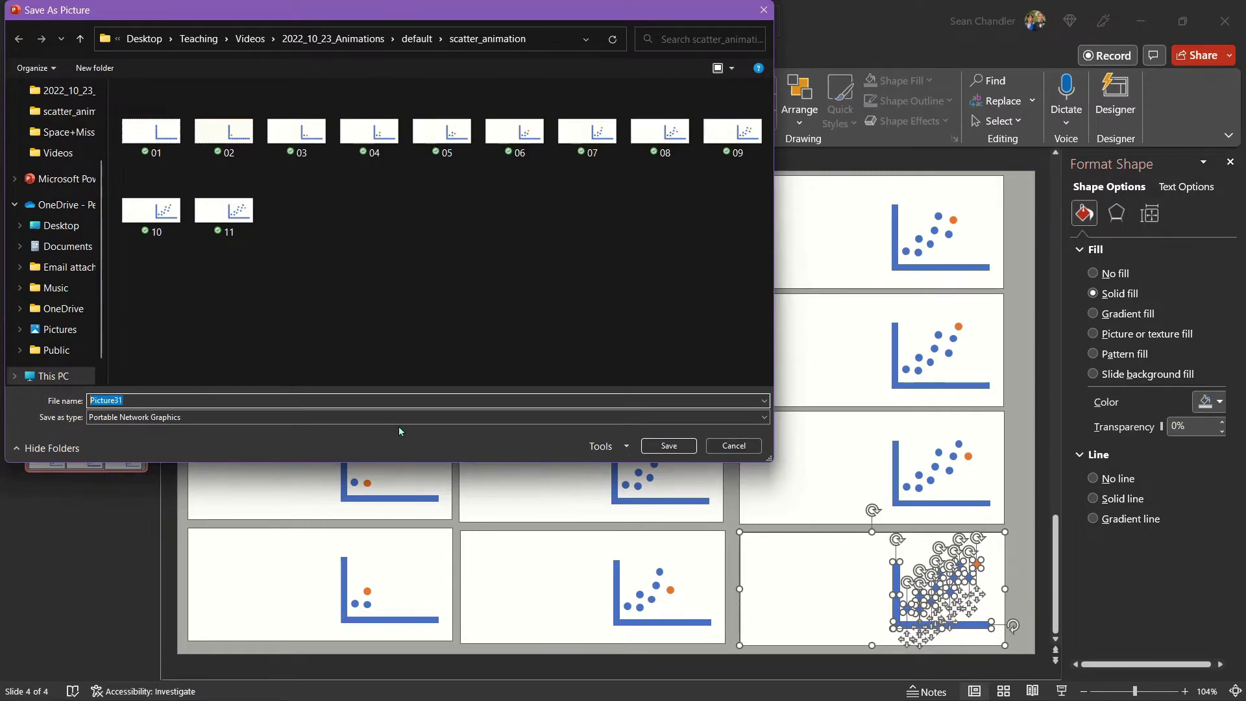
Save the complete scatter plot picture on slide 4 as 12 in the scatter_animation folder
{"action": "type", "text": "12"}
{"action": "key", "text": "Return"}
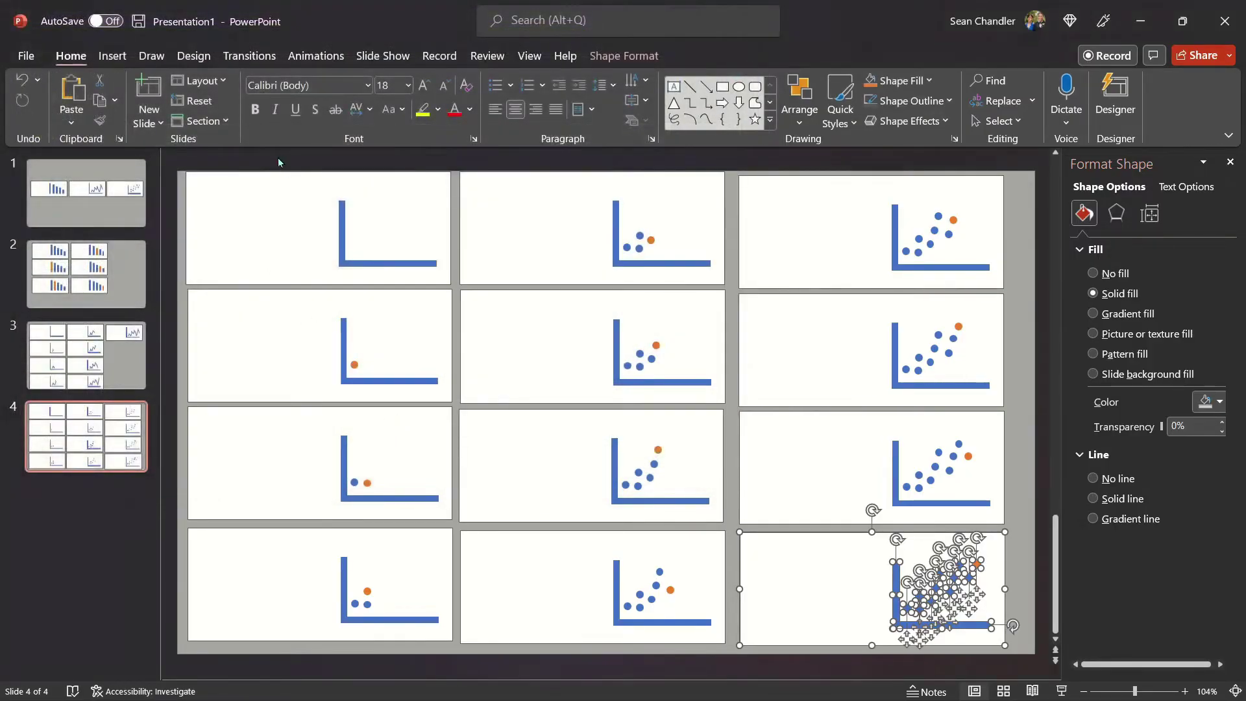
Switch to File Explorer and check the bar_animation, line_animation and scatter_animation folders inside 2022_10_23_Animations\default
{"action": "left_click", "coordinate": [57, 559]}
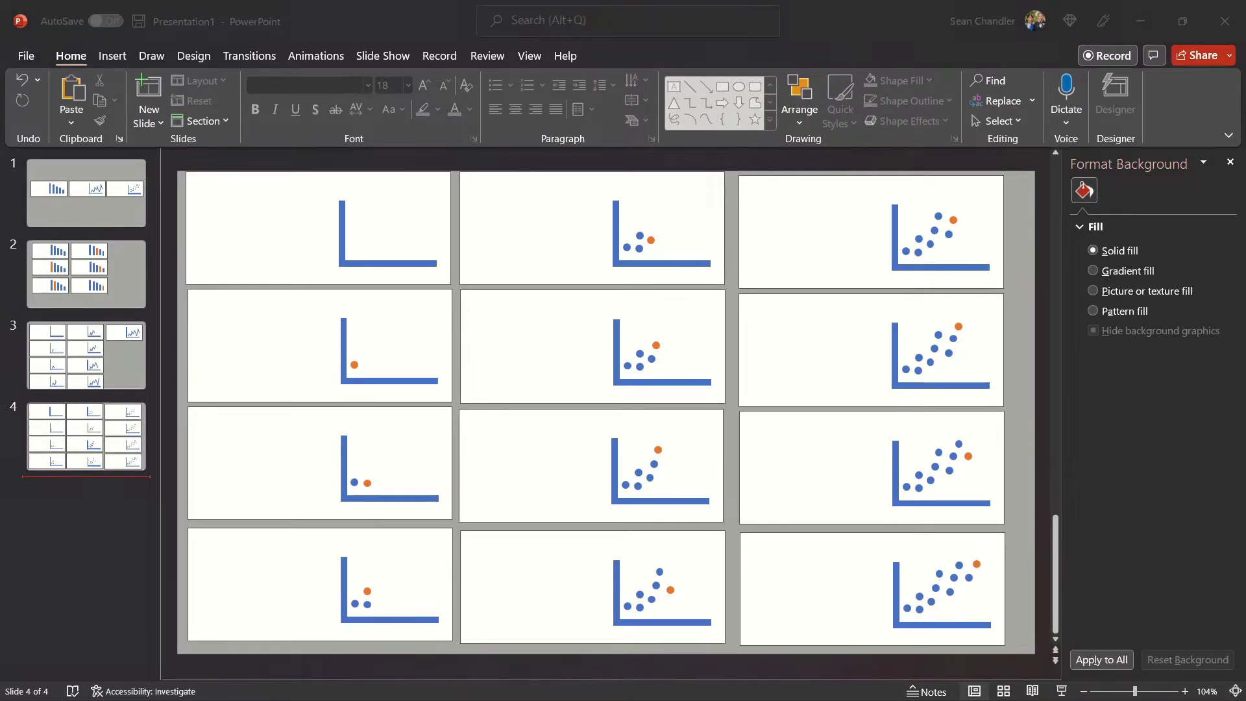
{"action": "left_click_drag", "start_coordinate": [662, 78], "coordinate": [662, 7]}
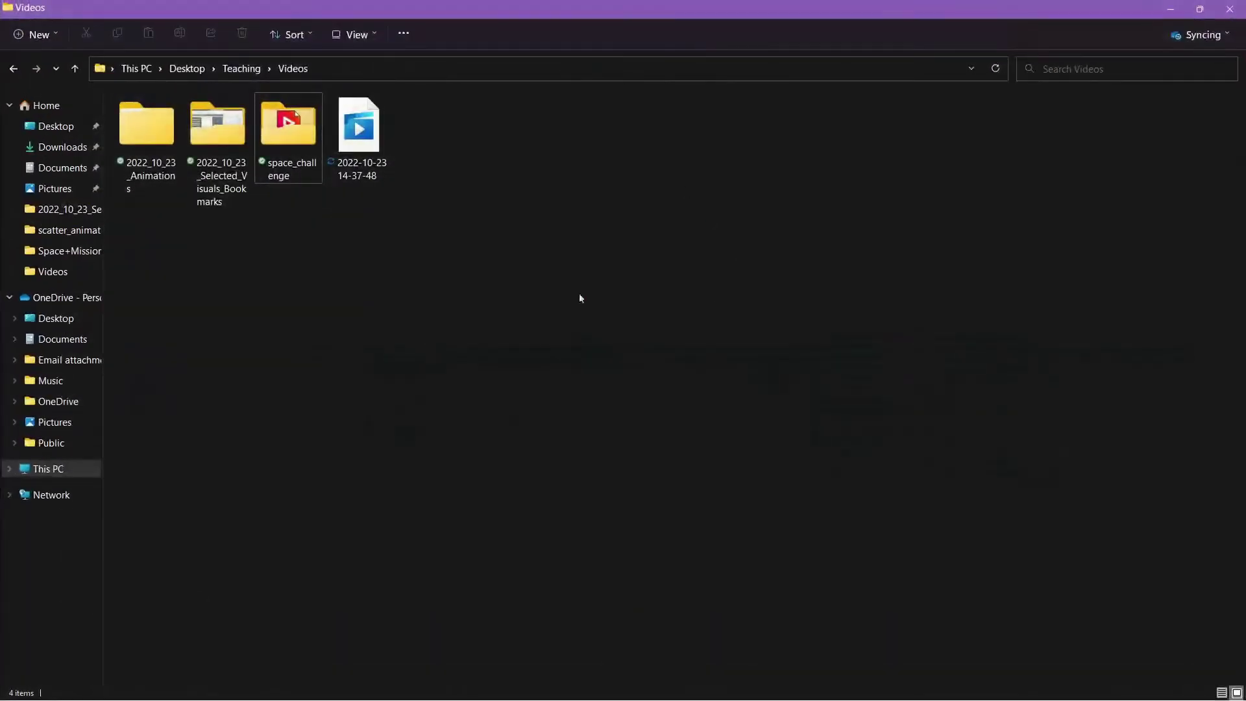
{"action": "double_click", "coordinate": [146, 124]}
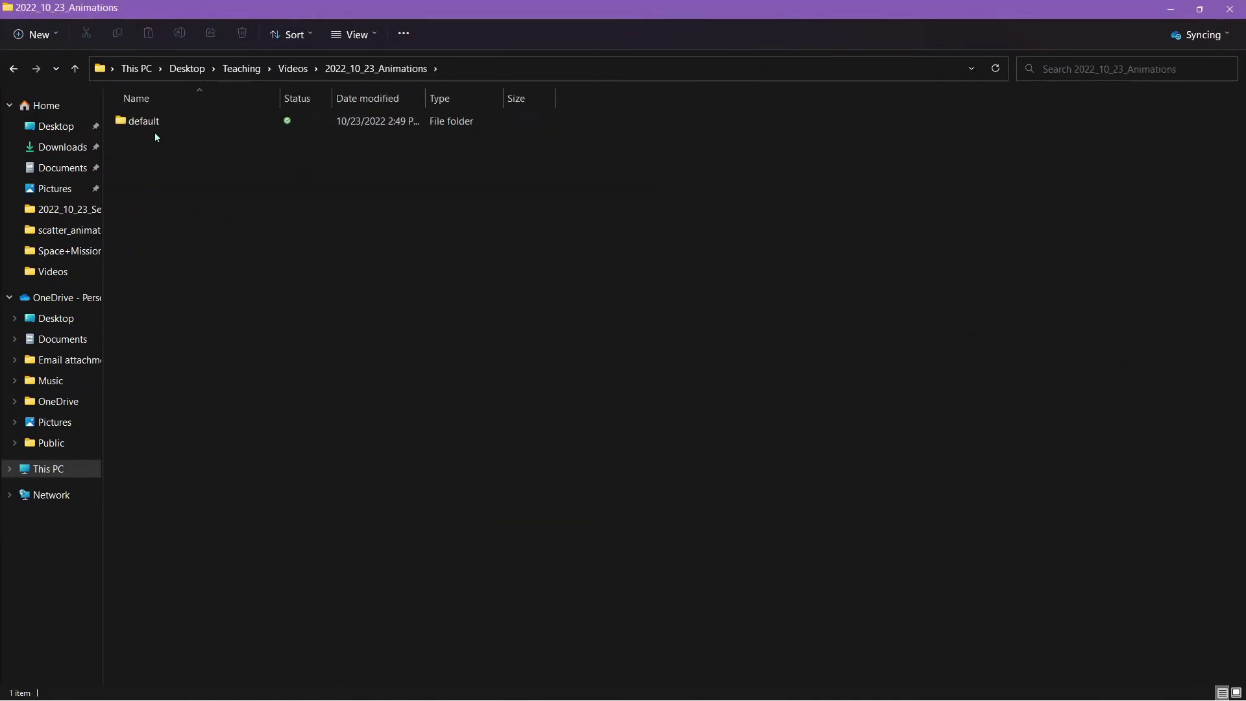
{"action": "double_click", "coordinate": [159, 121]}
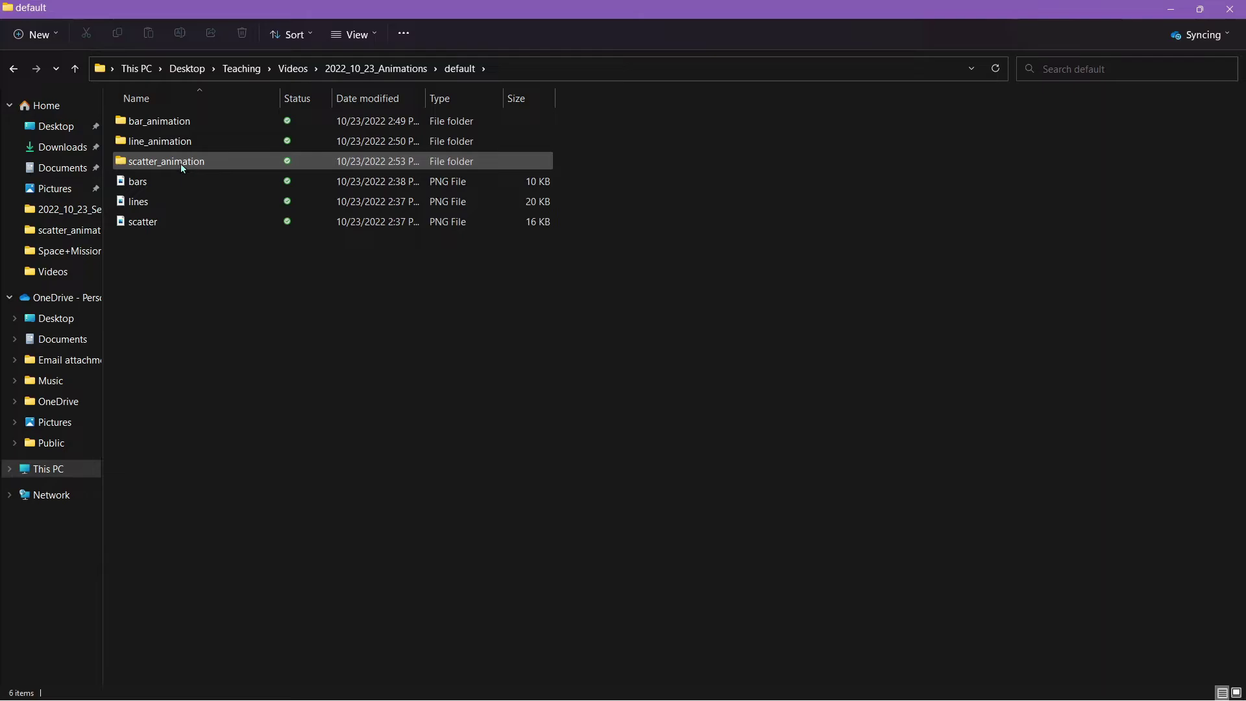
{"action": "double_click", "coordinate": [153, 122]}
{"action": "left_click", "coordinate": [13, 68]}
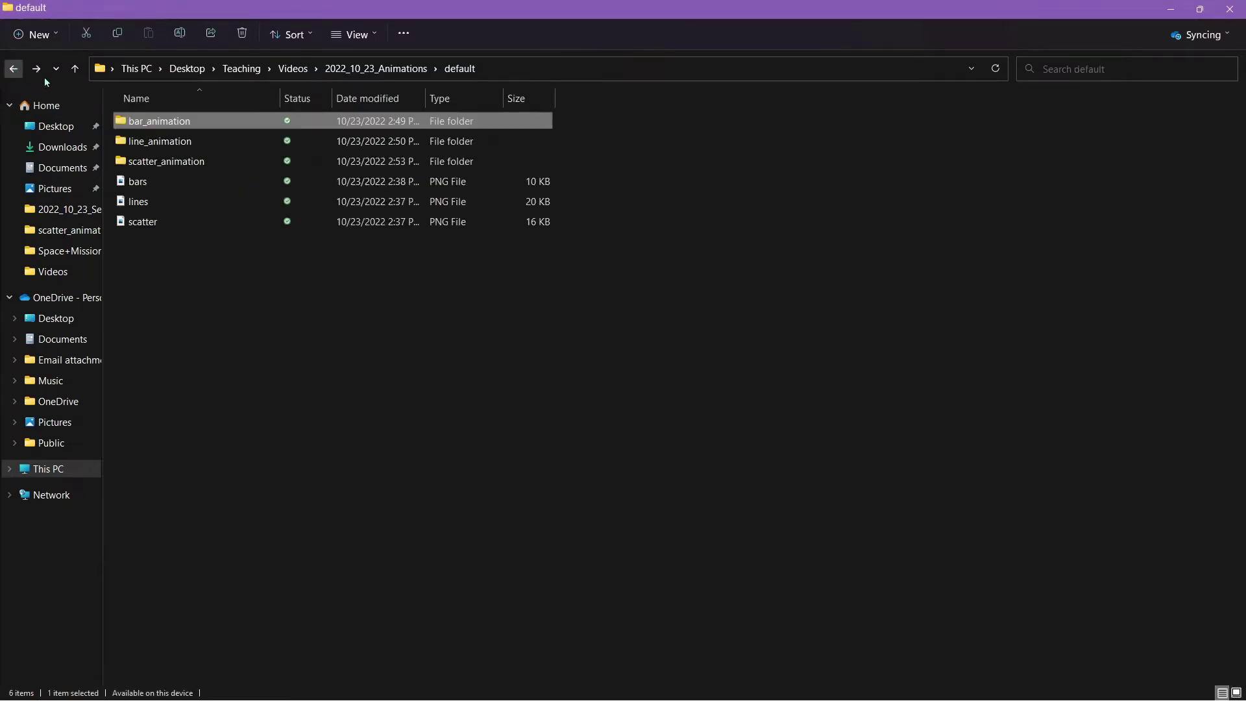
{"action": "double_click", "coordinate": [122, 143]}
{"action": "key", "text": "alt+Left"}
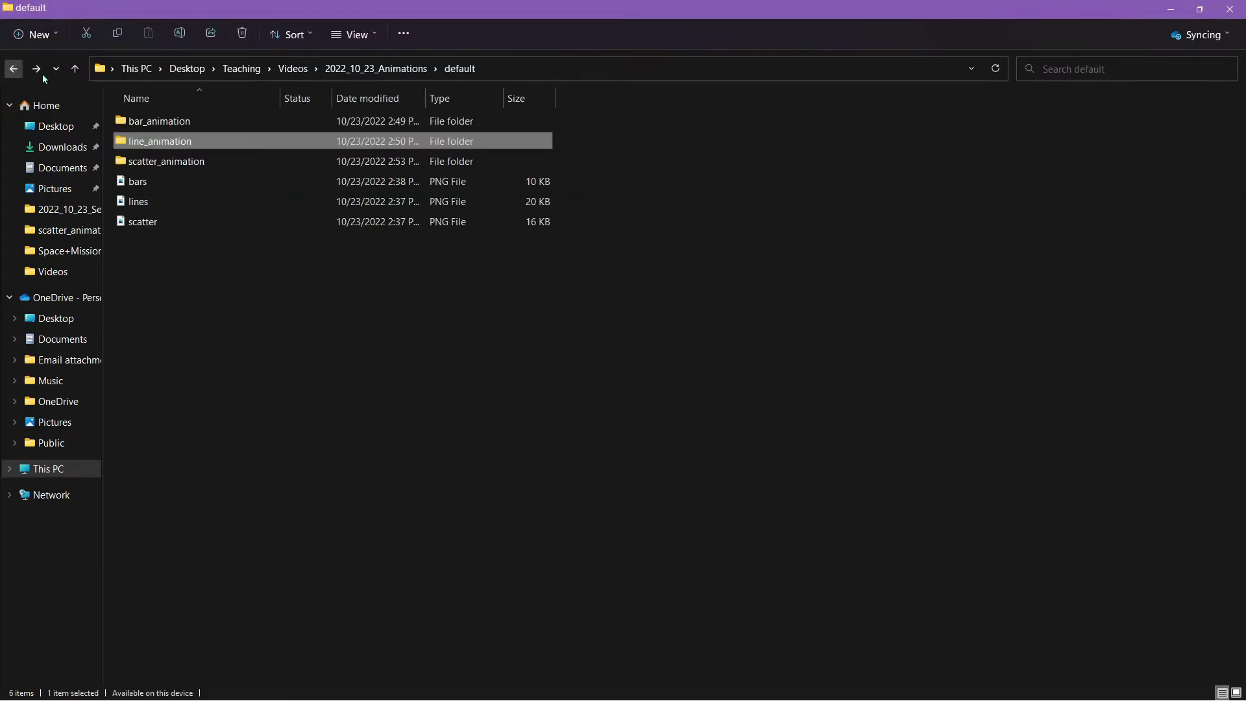
{"action": "double_click", "coordinate": [156, 161]}
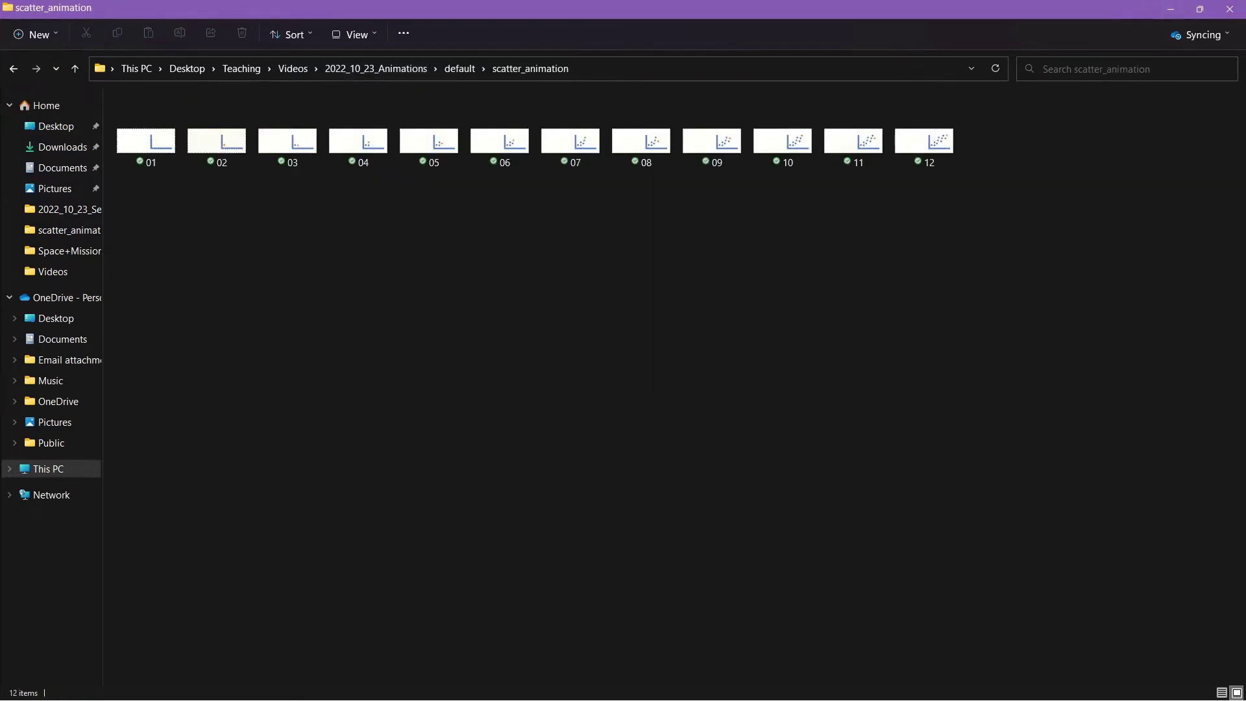
Switch to the ezgif.com GIF Maker in the browser and upload pictures 01 to 06 from the bar_animation folder
{"action": "key", "text": "alt+Tab"}
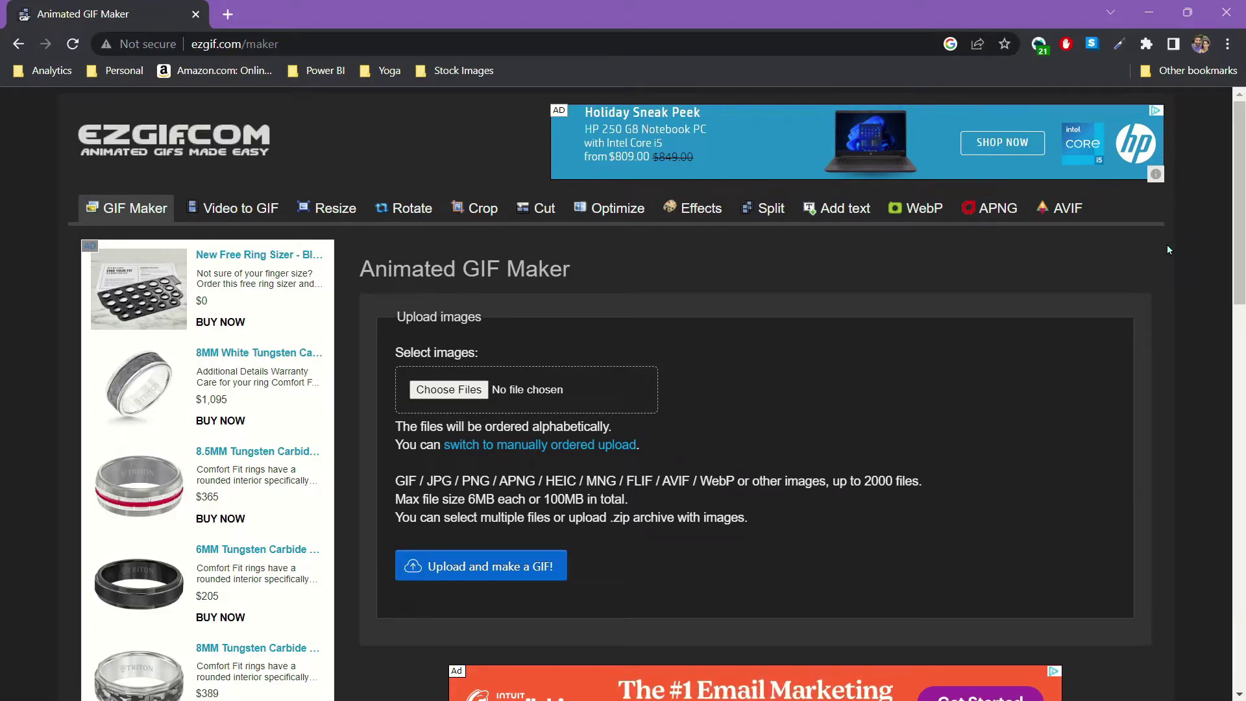
{"action": "left_click", "coordinate": [426, 388]}
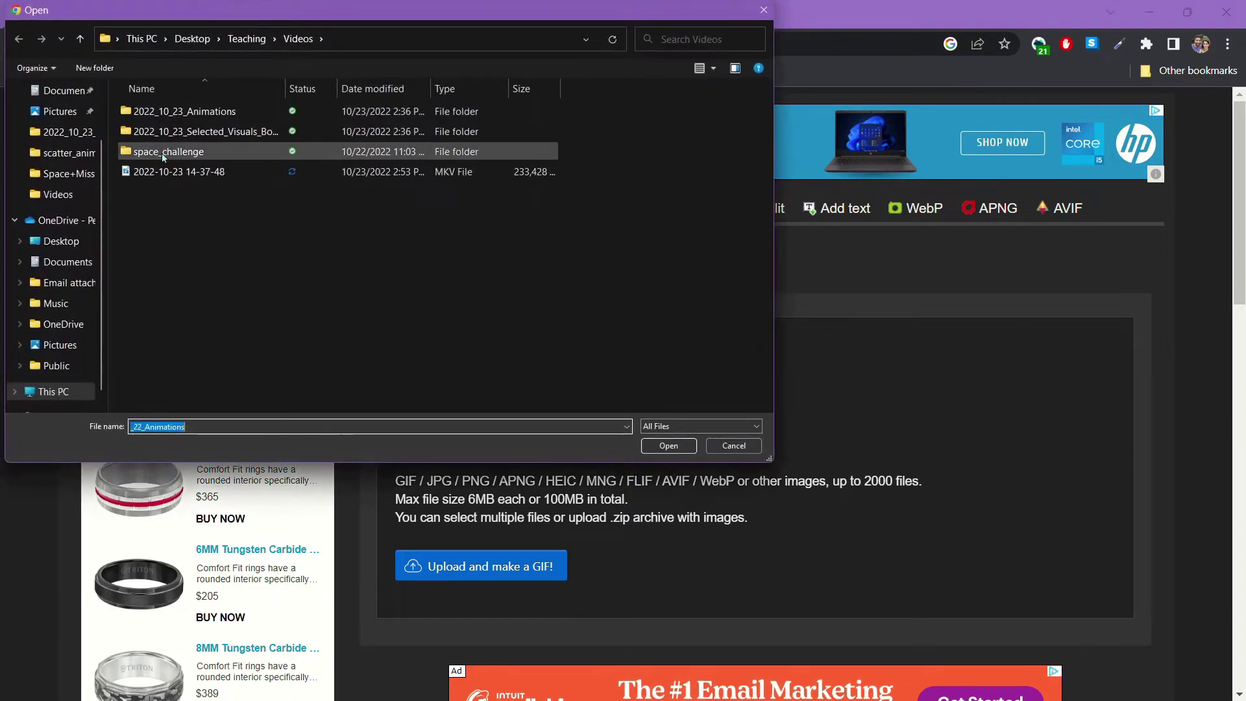
{"action": "double_click", "coordinate": [195, 112]}
{"action": "double_click", "coordinate": [143, 114]}
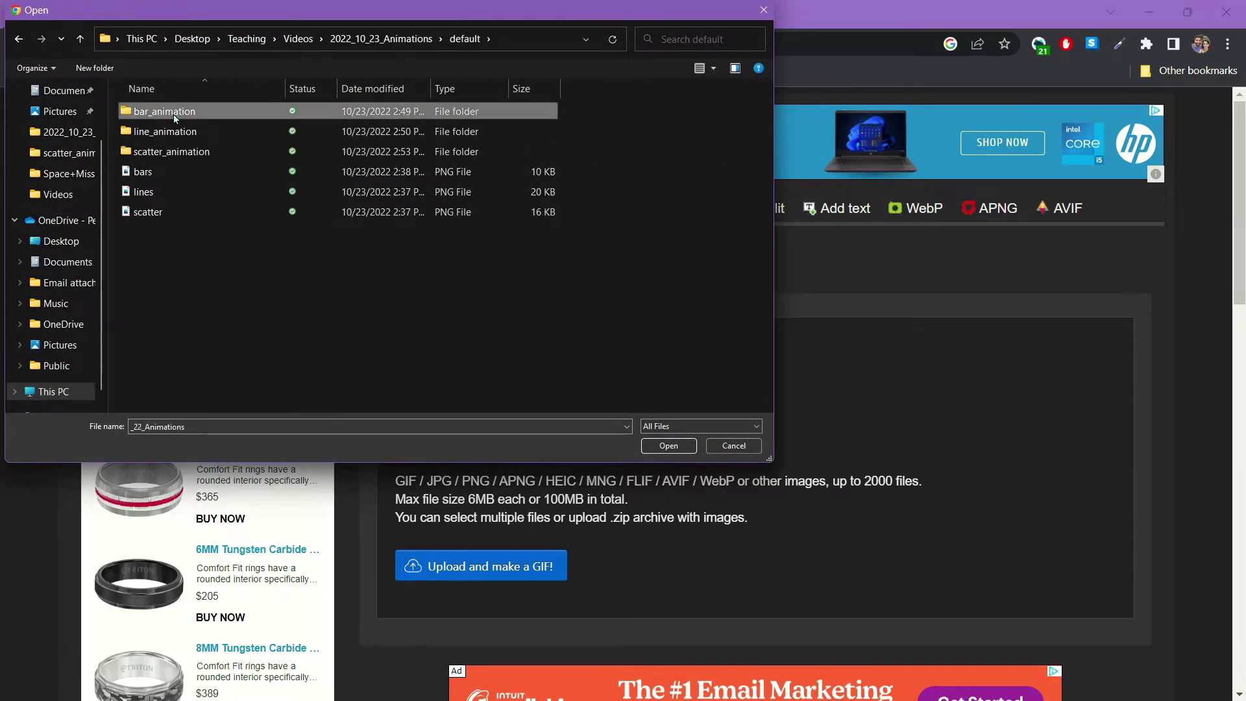
{"action": "double_click", "coordinate": [173, 115]}
{"action": "left_click_drag", "start_coordinate": [640, 229], "coordinate": [118, 83]}
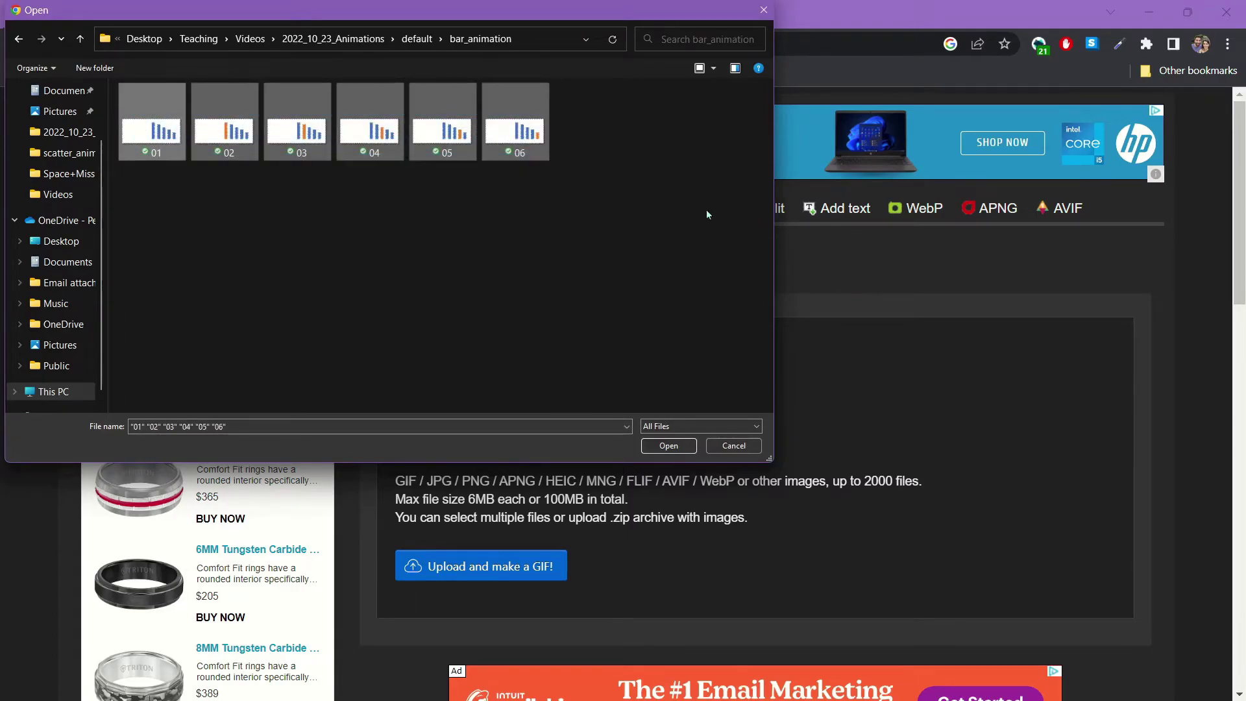
{"action": "left_click", "coordinate": [668, 445]}
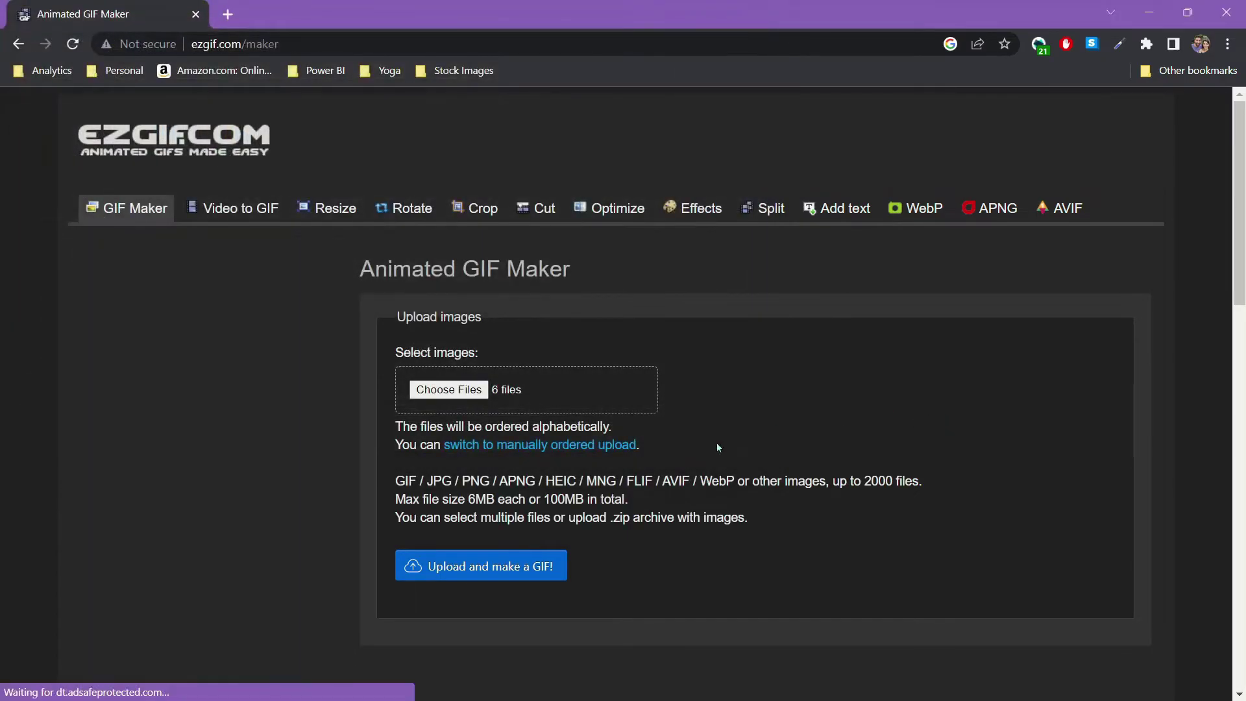
{"action": "left_click", "coordinate": [488, 569]}
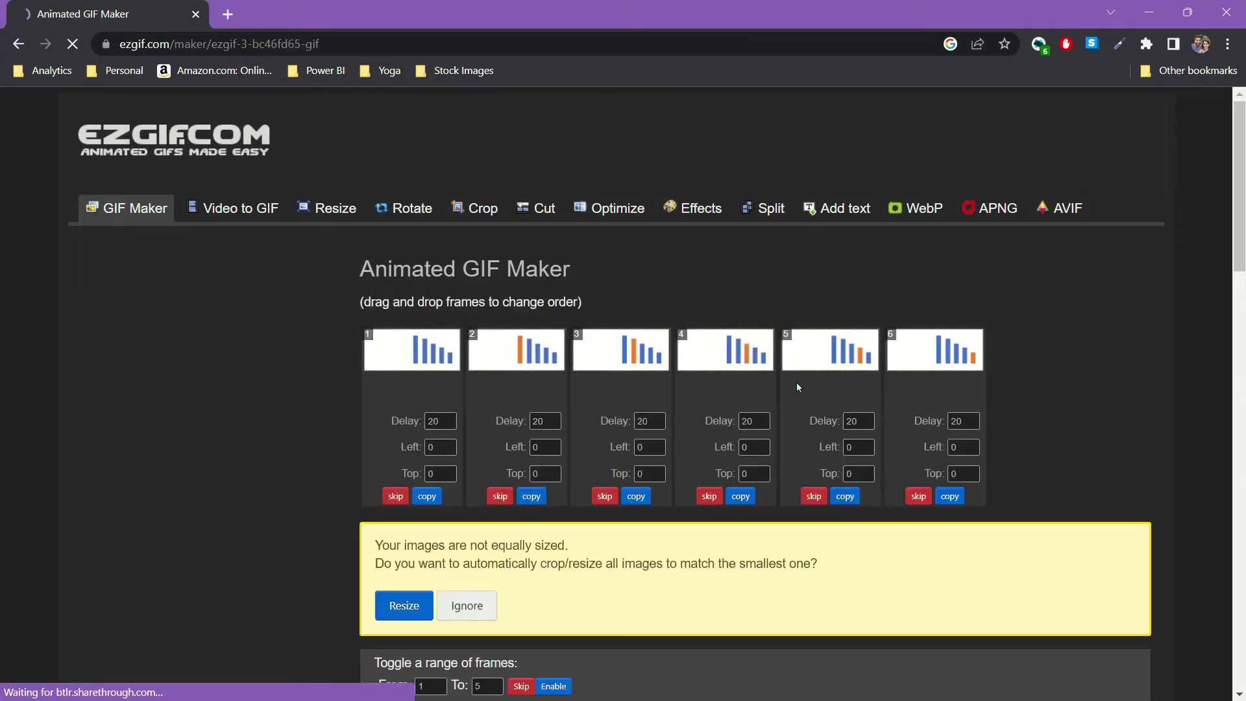
Generate the bar chart GIF with the default frame delays and preview the animation
{"action": "scroll", "coordinate": [1076, 306], "scroll_direction": "down", "scroll_amount": 4}
{"action": "scroll", "coordinate": [746, 350], "scroll_direction": "down", "scroll_amount": 4}
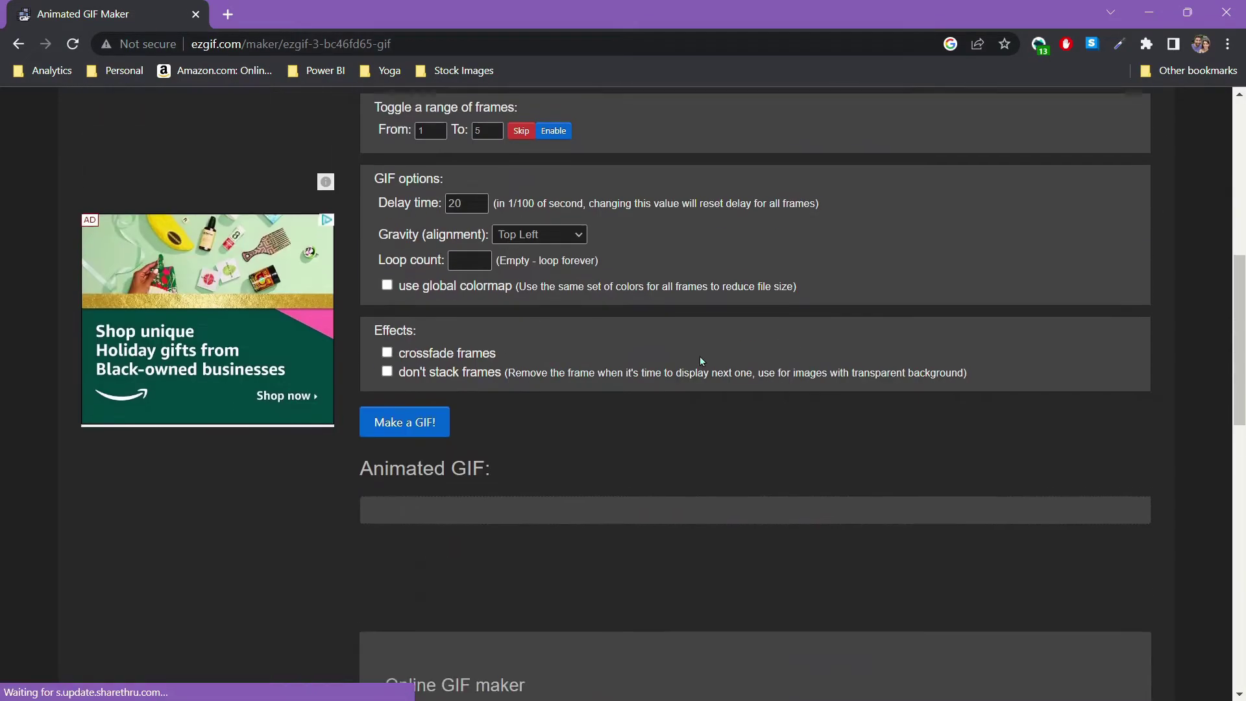
{"action": "left_click", "coordinate": [390, 416]}
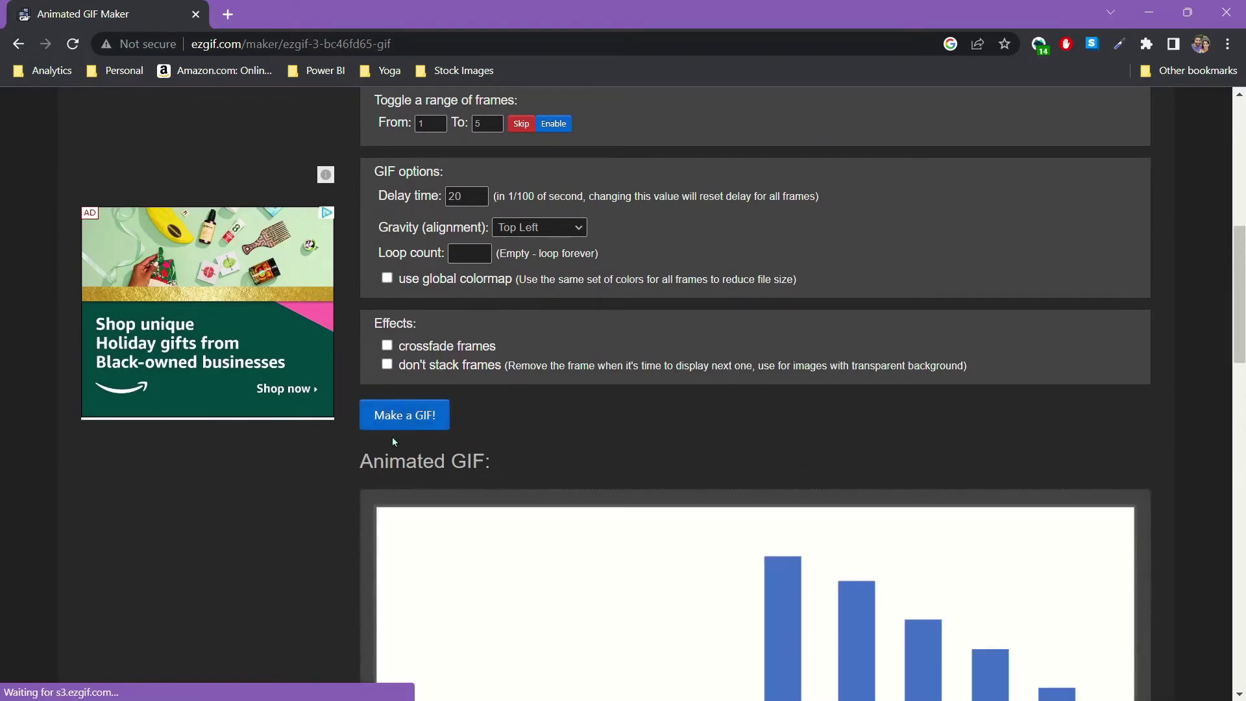
{"action": "scroll", "coordinate": [764, 422], "scroll_direction": "down", "scroll_amount": 8}
{"action": "scroll", "coordinate": [1011, 334], "scroll_direction": "up", "scroll_amount": 4}
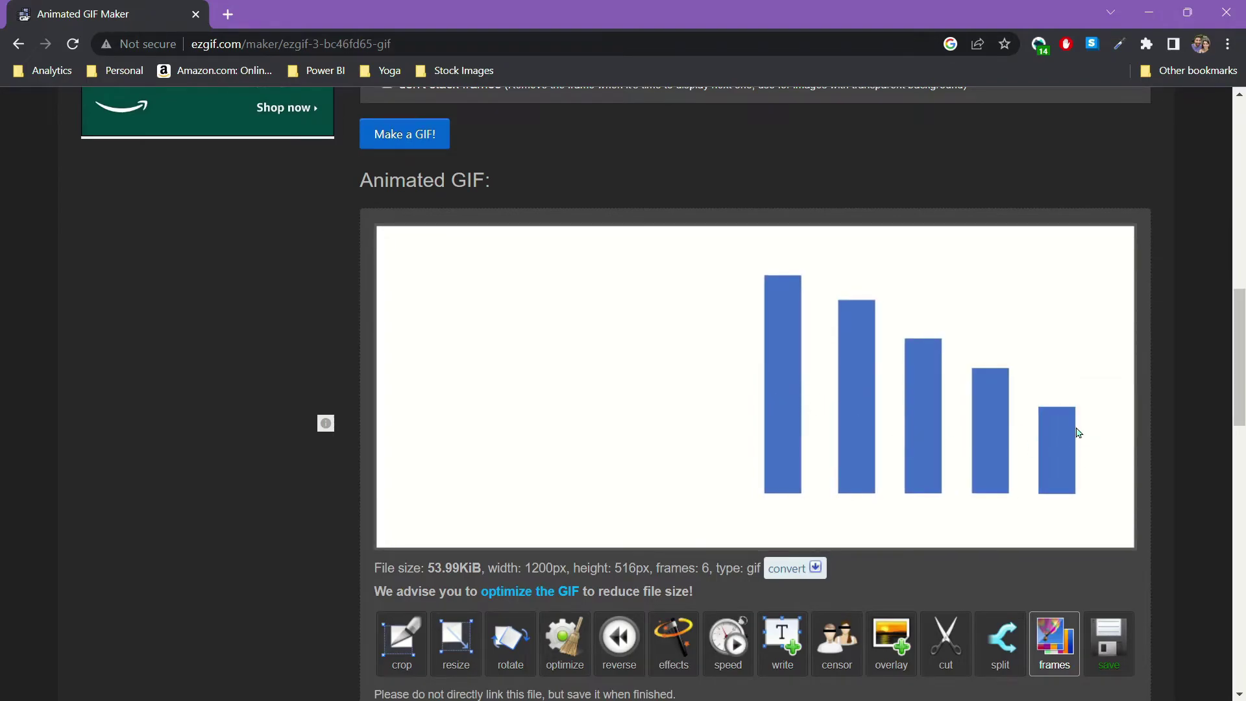
Set the delay of all six bar chart frames to 40
{"action": "scroll", "coordinate": [1065, 393], "scroll_direction": "up", "scroll_amount": 8}
{"action": "scroll", "coordinate": [1065, 394], "scroll_direction": "up", "scroll_amount": 4}
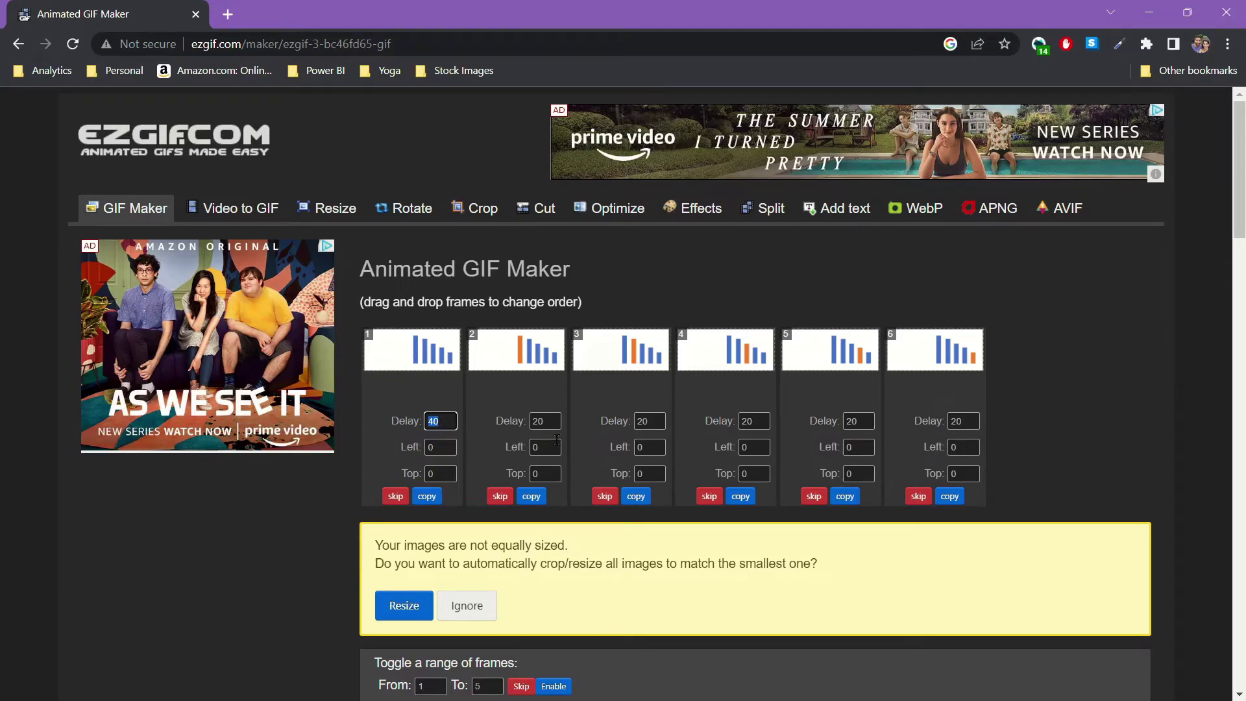
{"action": "left_click", "coordinate": [545, 415]}
{"action": "double_click", "coordinate": [633, 420]}
{"action": "type", "text": "40"}
{"action": "double_click", "coordinate": [741, 422]}
{"action": "double_click", "coordinate": [865, 419]}
{"action": "type", "text": "40"}
{"action": "left_click", "coordinate": [957, 423]}
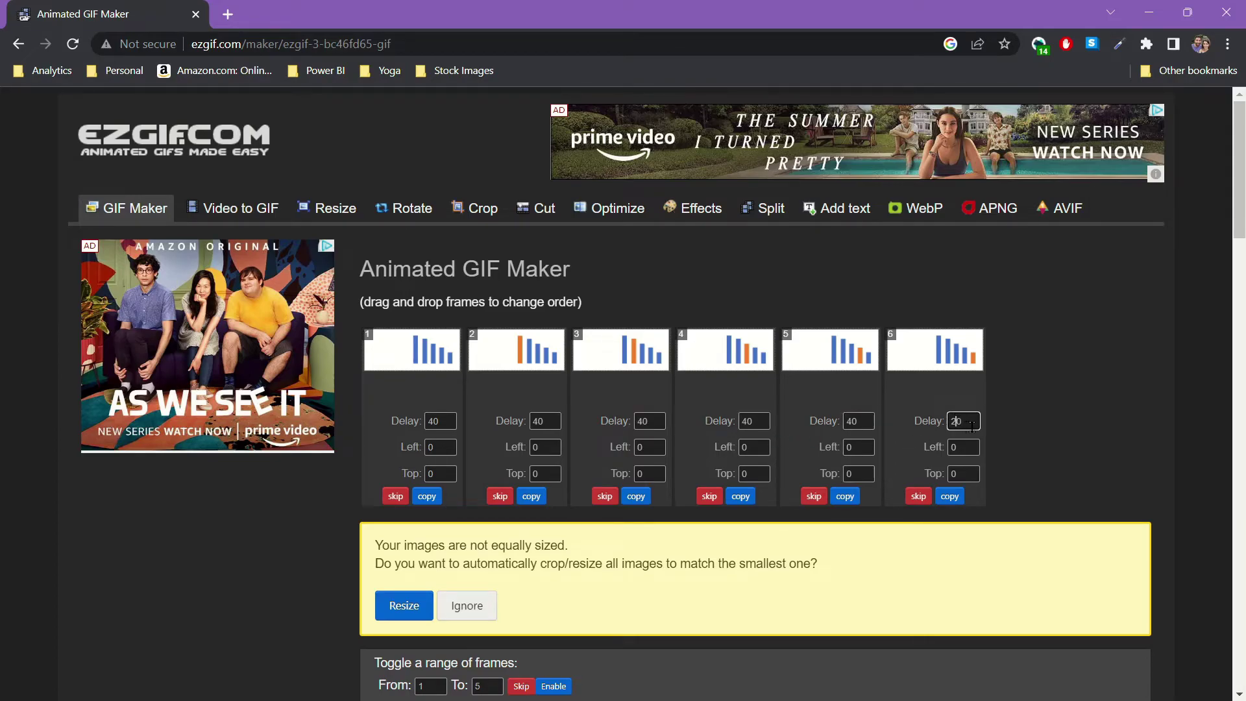
Set the first frame's delay to 200 and generate the bar chart GIF again
{"action": "double_click", "coordinate": [440, 420]}
{"action": "scroll", "coordinate": [958, 387], "scroll_direction": "down", "scroll_amount": 13}
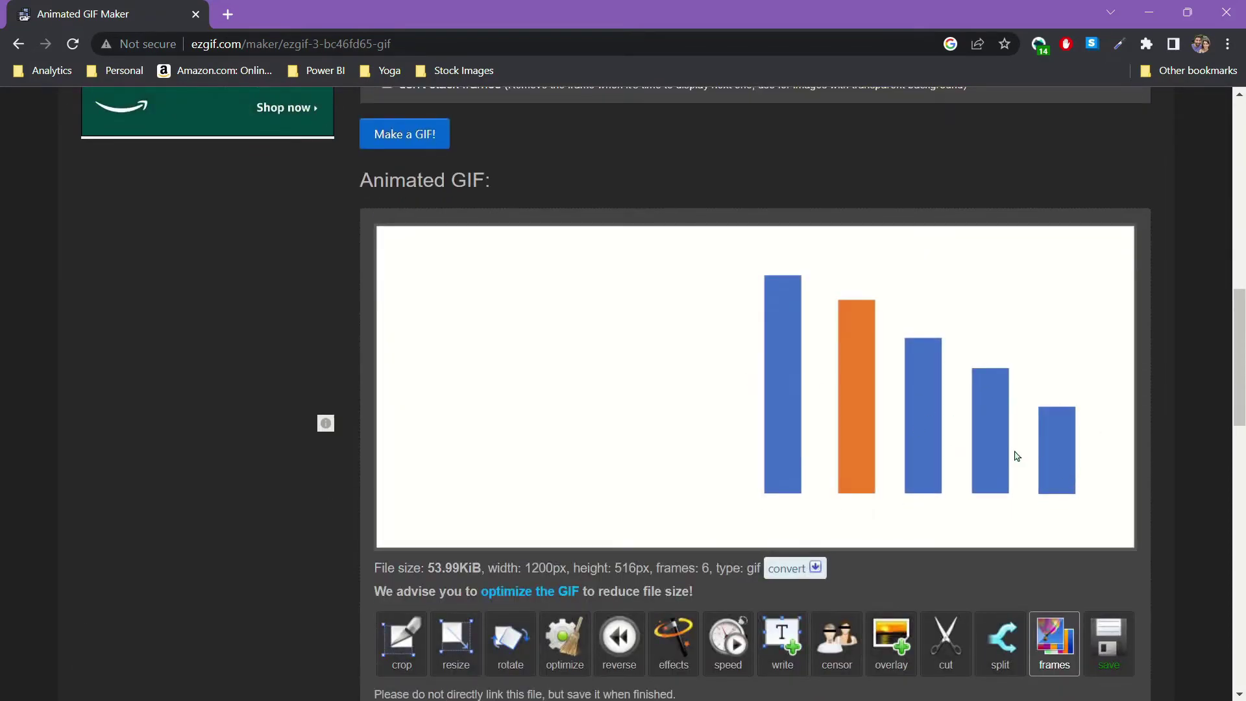
{"action": "scroll", "coordinate": [1002, 416], "scroll_direction": "up", "scroll_amount": 3}
{"action": "scroll", "coordinate": [993, 380], "scroll_direction": "up", "scroll_amount": 10}
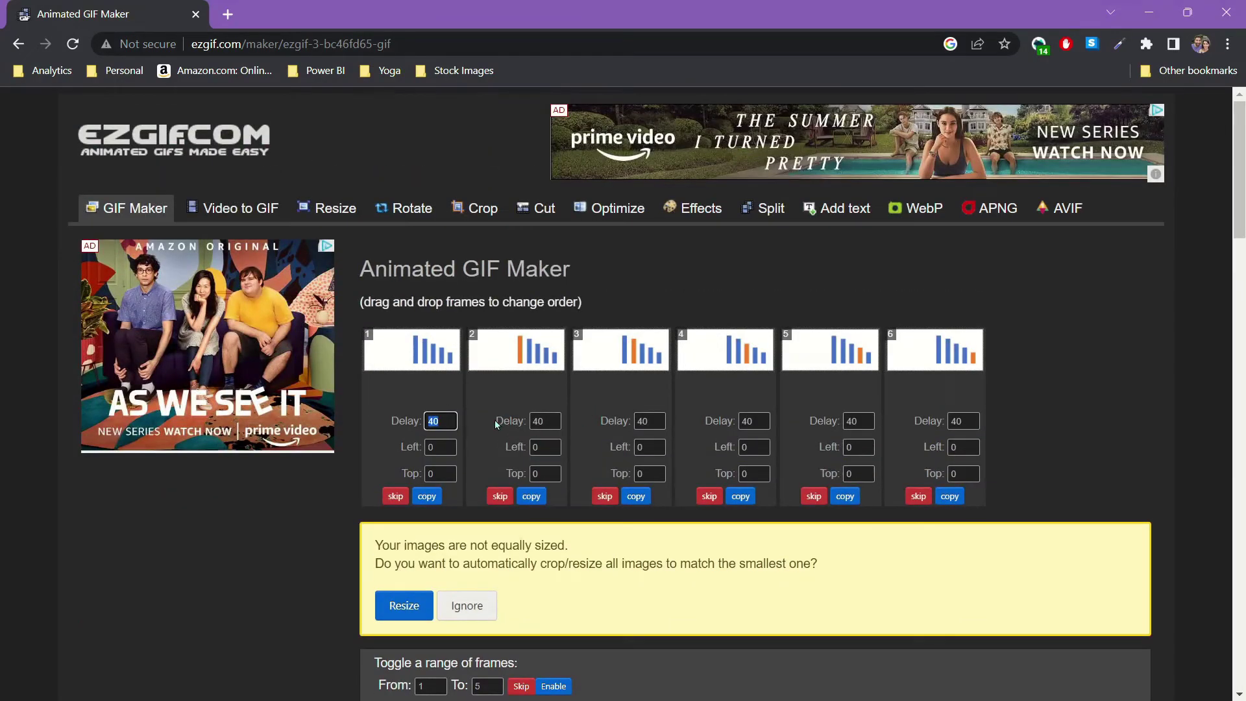
{"action": "type", "text": "200"}
{"action": "scroll", "coordinate": [779, 396], "scroll_direction": "down", "scroll_amount": 4}
{"action": "scroll", "coordinate": [898, 407], "scroll_direction": "down", "scroll_amount": 8}
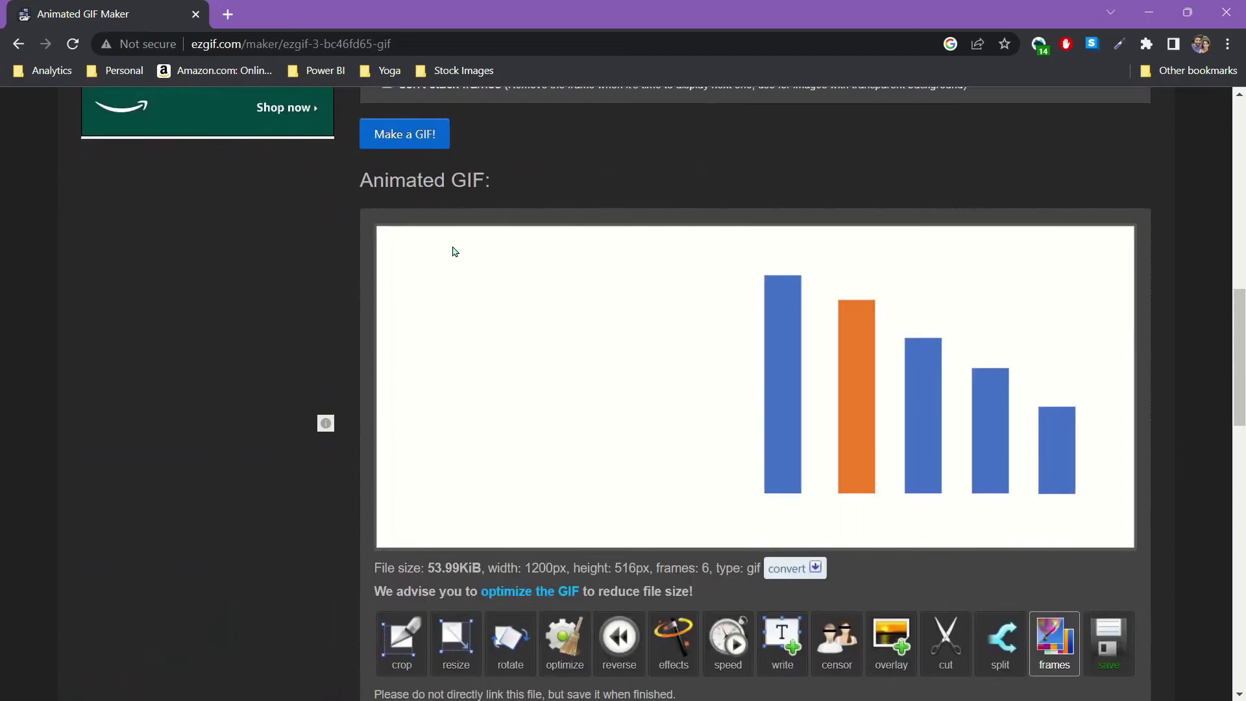
{"action": "left_click", "coordinate": [414, 141]}
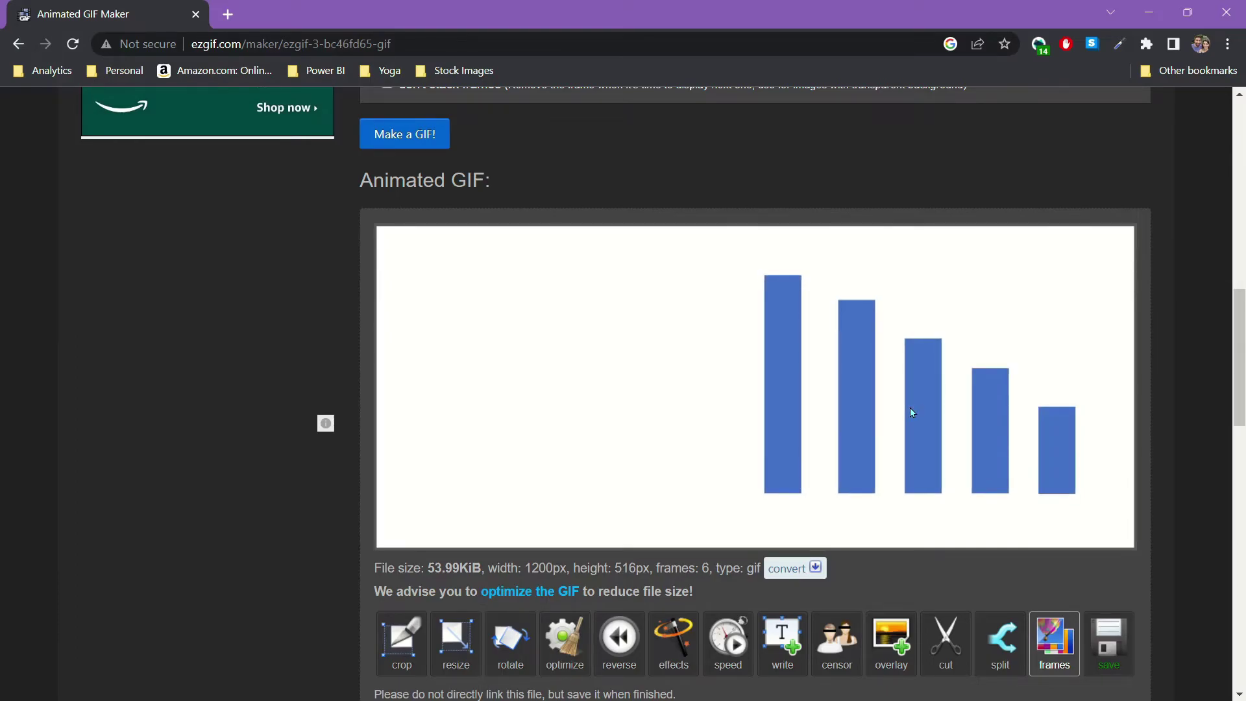
{"action": "scroll", "coordinate": [910, 408], "scroll_direction": "down", "scroll_amount": 8}
{"action": "scroll", "coordinate": [904, 391], "scroll_direction": "up", "scroll_amount": 8}
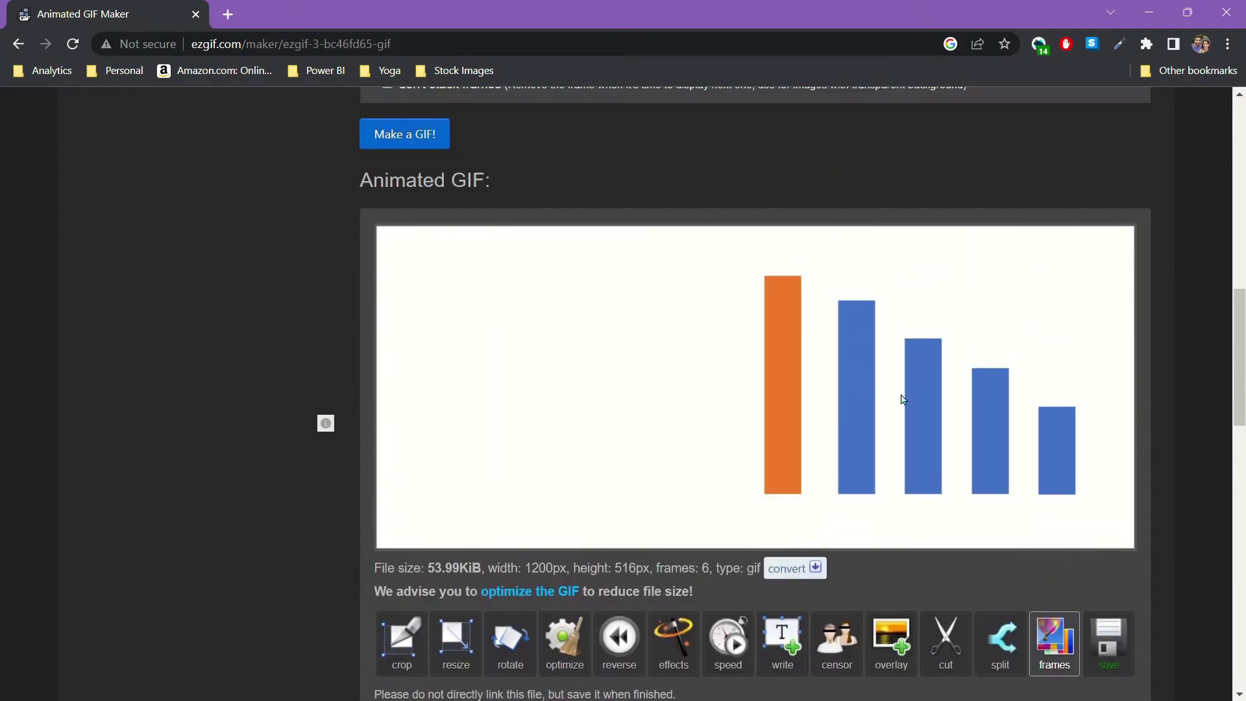
{"action": "scroll", "coordinate": [800, 300], "scroll_direction": "down", "scroll_amount": 2}
{"action": "scroll", "coordinate": [800, 299], "scroll_direction": "down", "scroll_amount": 8}
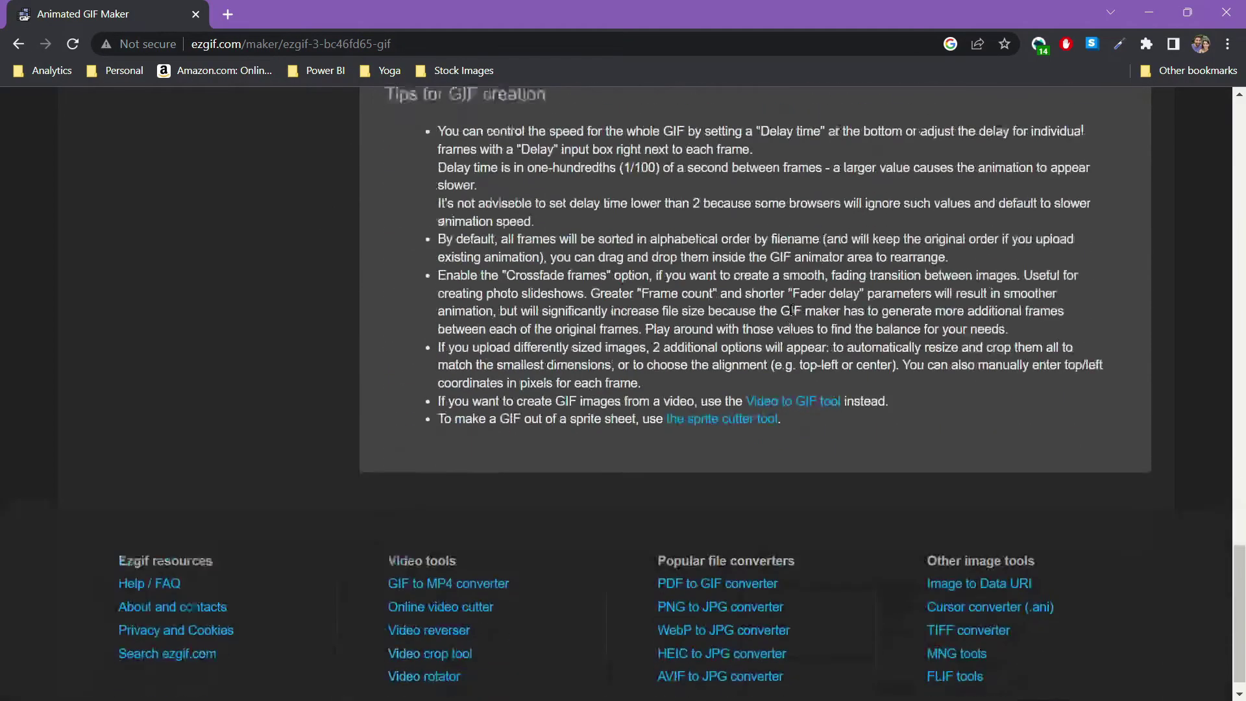
{"action": "scroll", "coordinate": [821, 360], "scroll_direction": "up", "scroll_amount": 10}
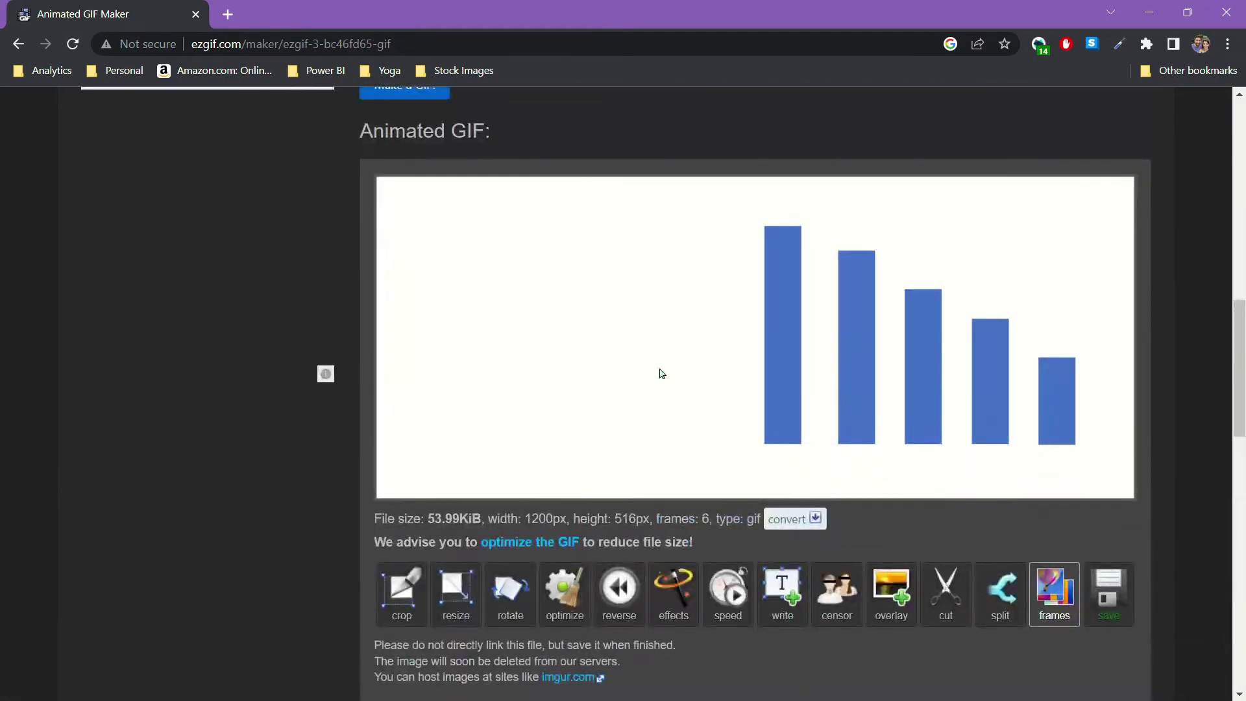
{"action": "left_click", "coordinate": [793, 519]}
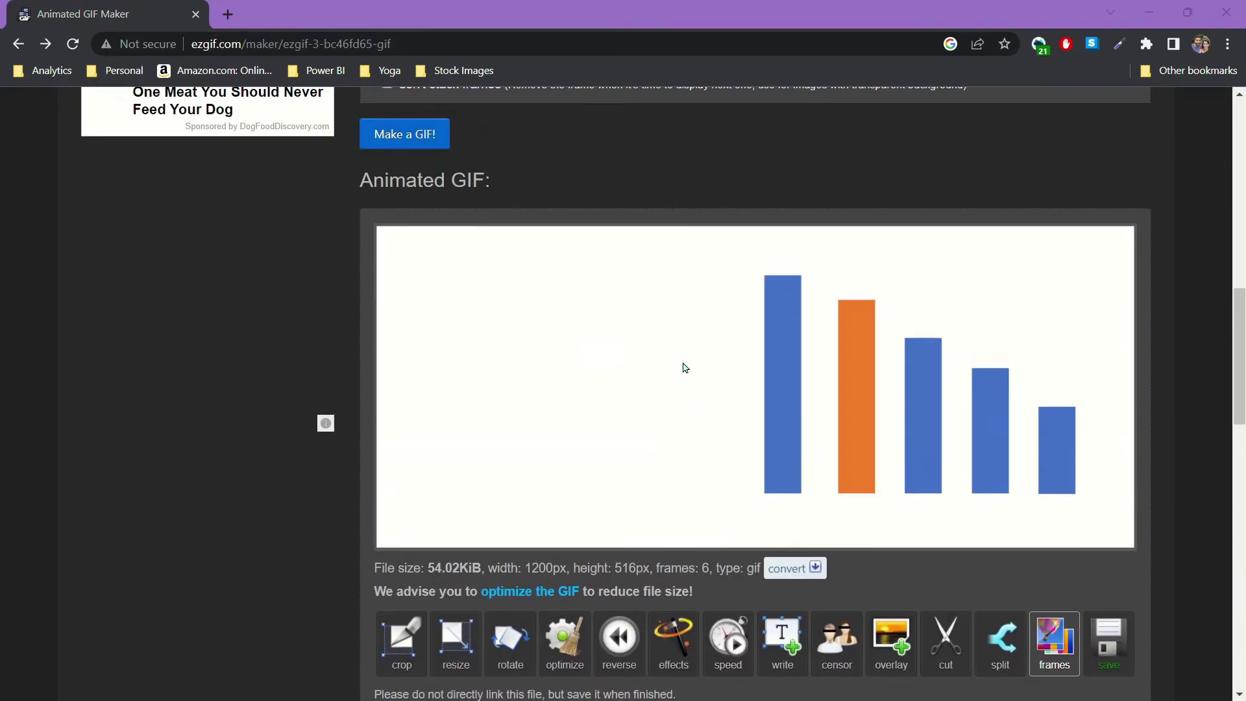
Save the animated bar chart GIF as bars in the 2022_10_23_Animations folder, replacing the existing file
{"action": "right_click", "coordinate": [677, 341]}
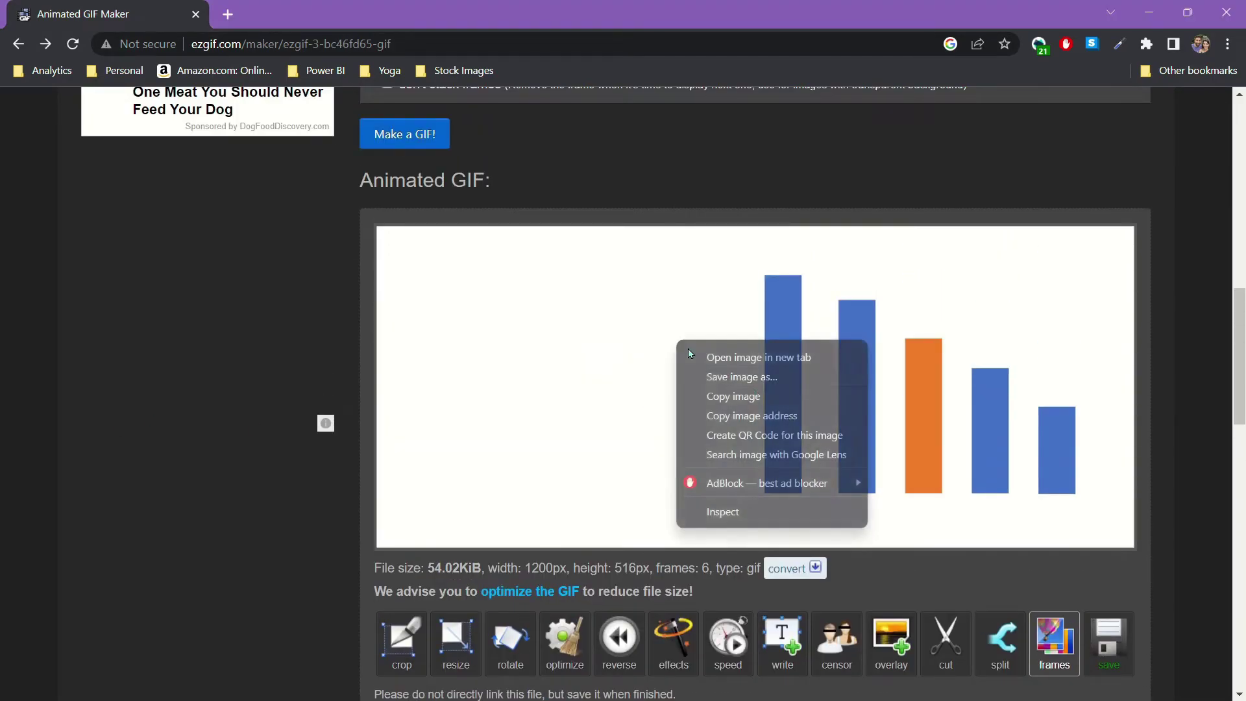
{"action": "left_click", "coordinate": [753, 377]}
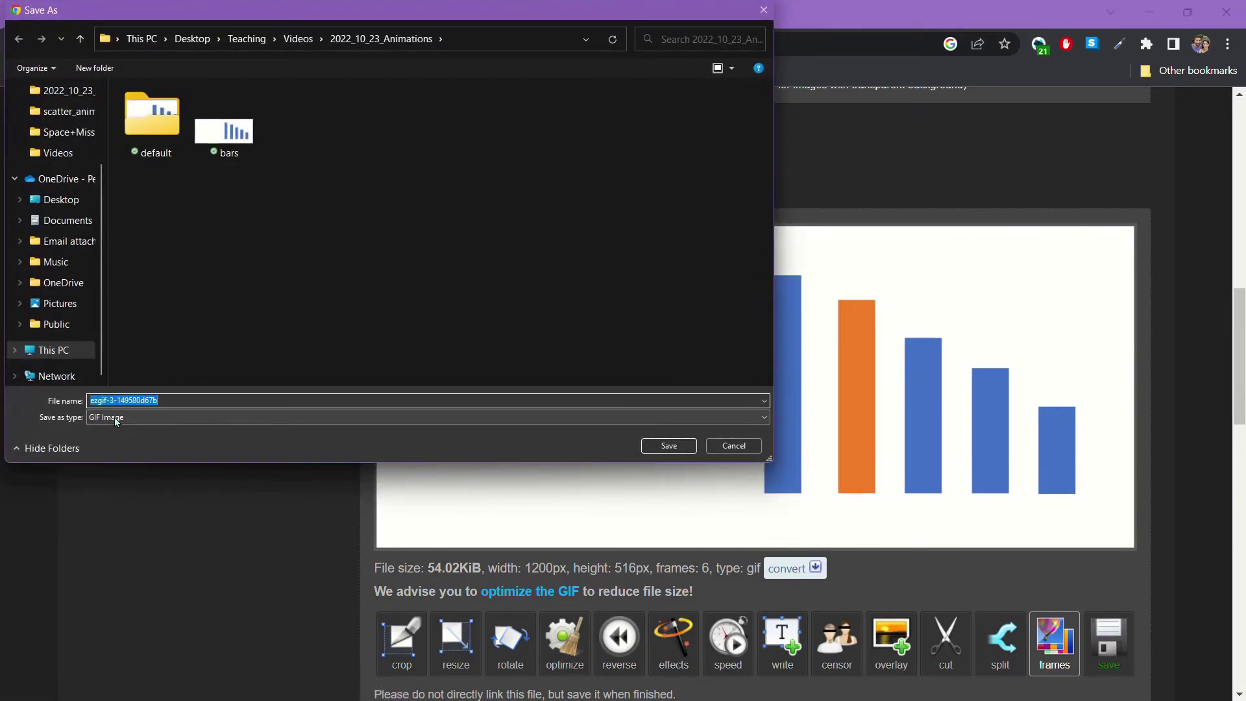
{"action": "left_click", "coordinate": [232, 129]}
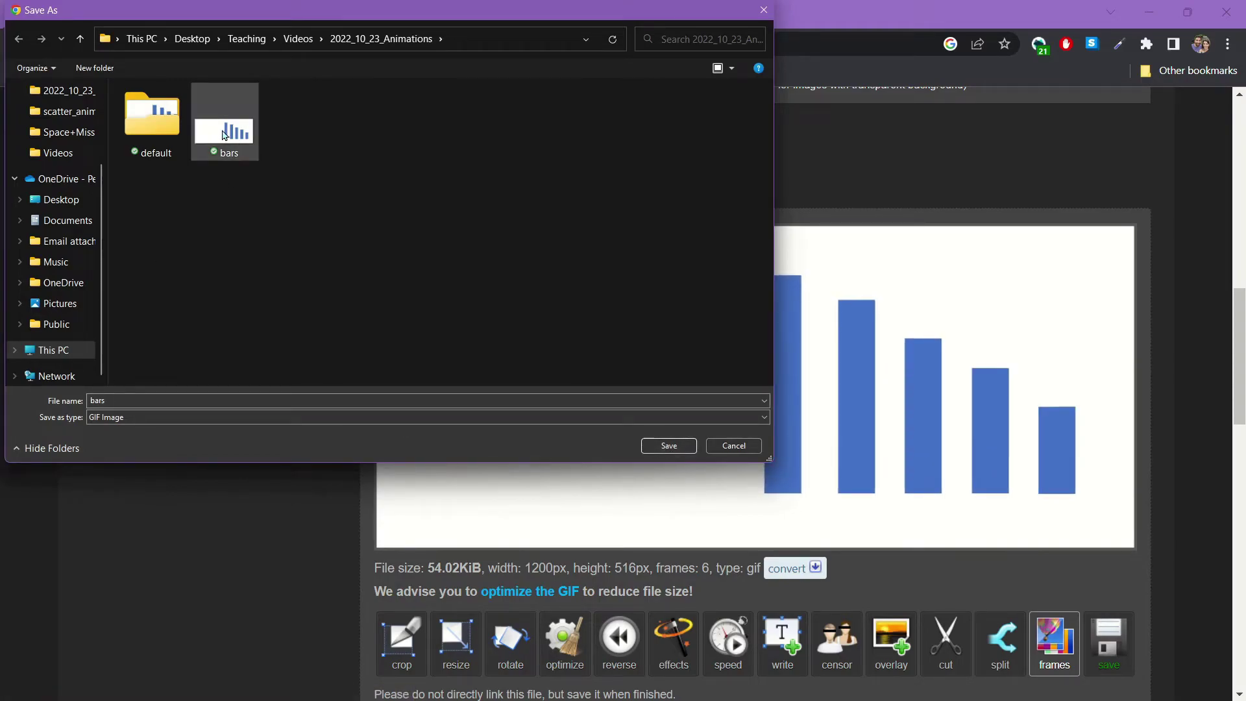
{"action": "left_click", "coordinate": [660, 444]}
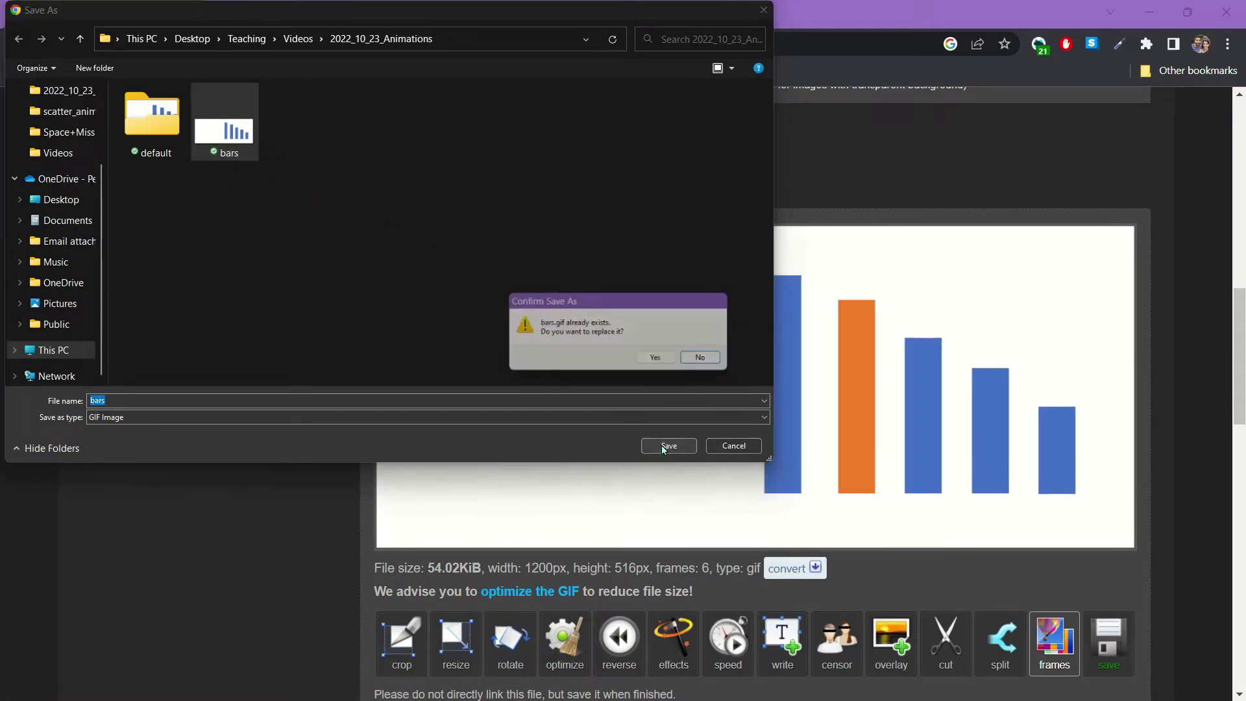
{"action": "left_click", "coordinate": [659, 360]}
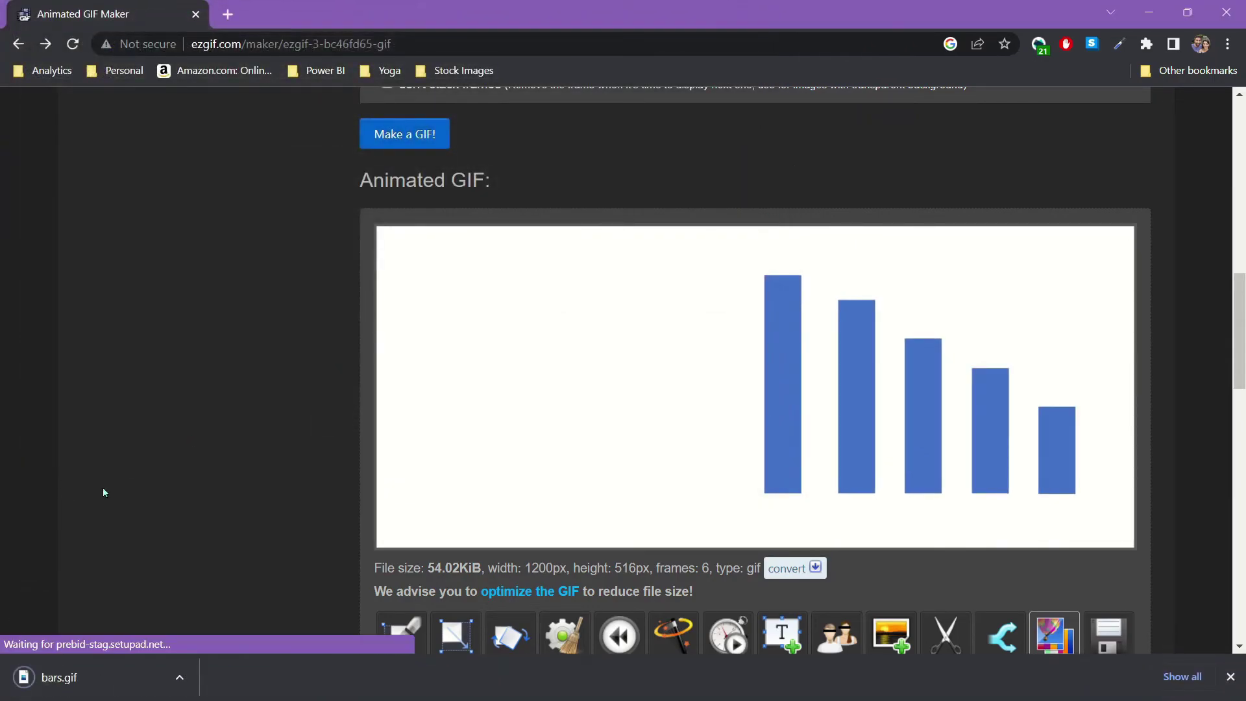
Leave the finished bar chart GIF and start a new, empty project in the GIF Maker
{"action": "scroll", "coordinate": [584, 325], "scroll_direction": "up", "scroll_amount": 13}
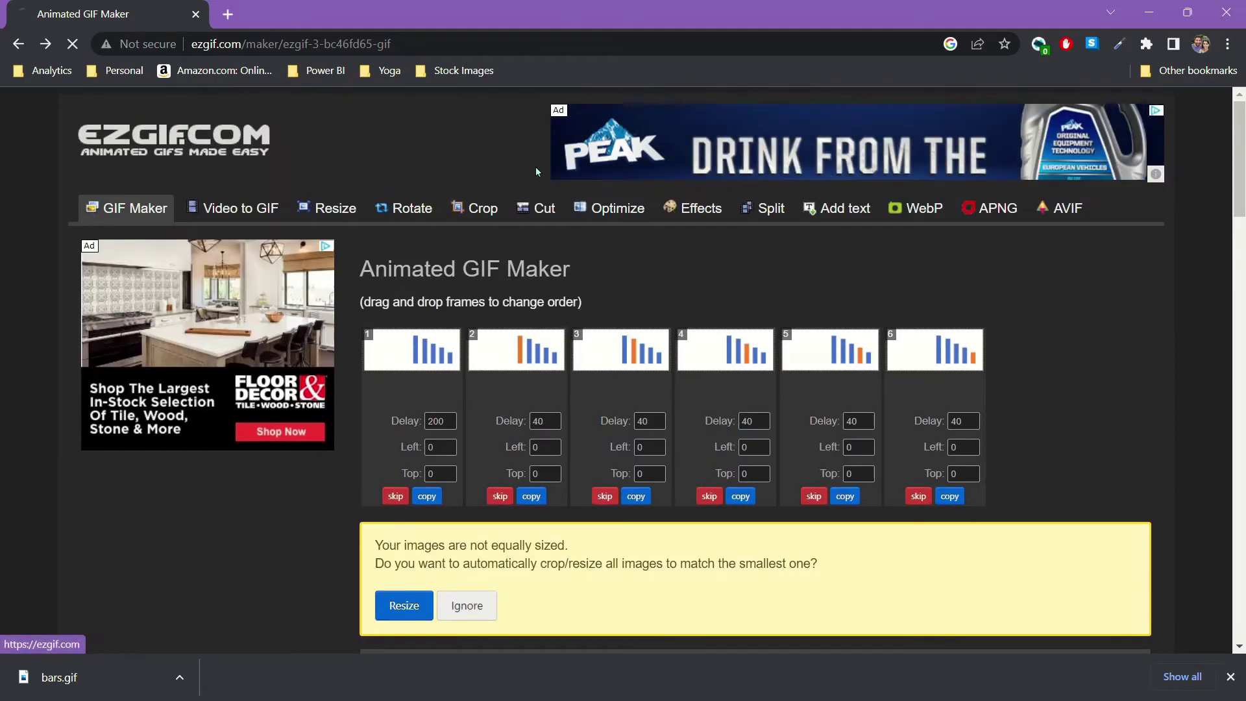
{"action": "left_click", "coordinate": [187, 135]}
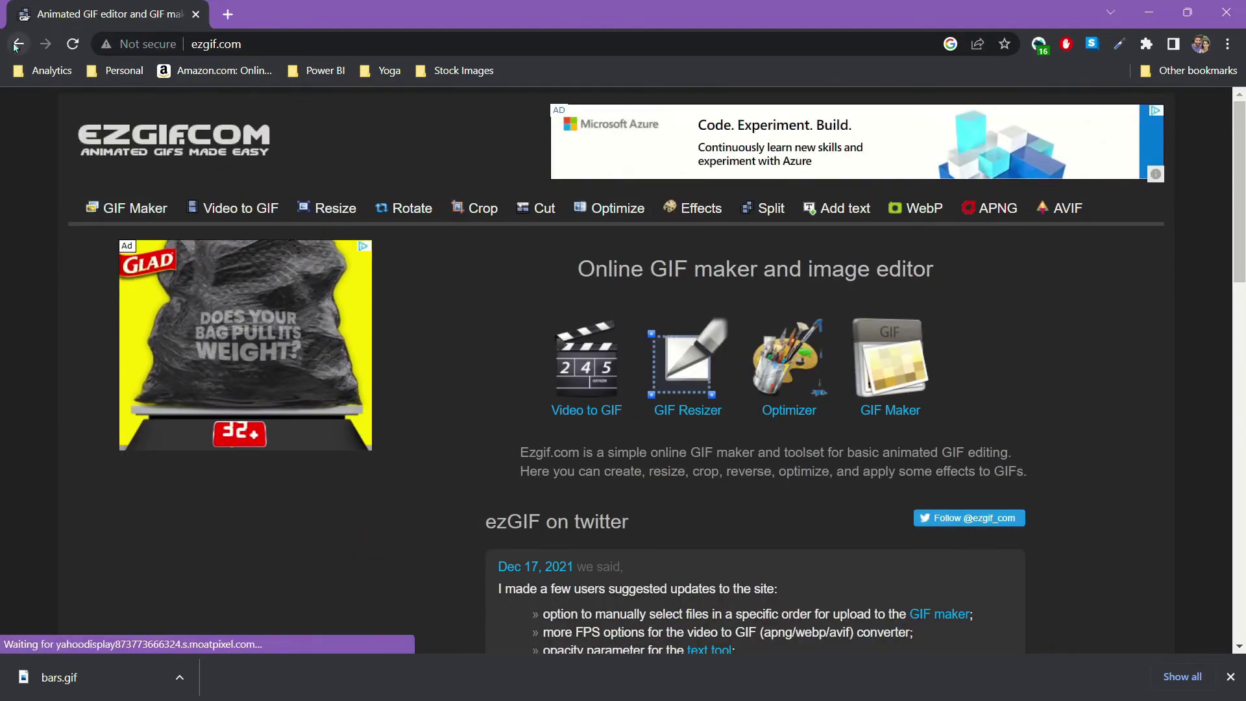
{"action": "left_click", "coordinate": [121, 210]}
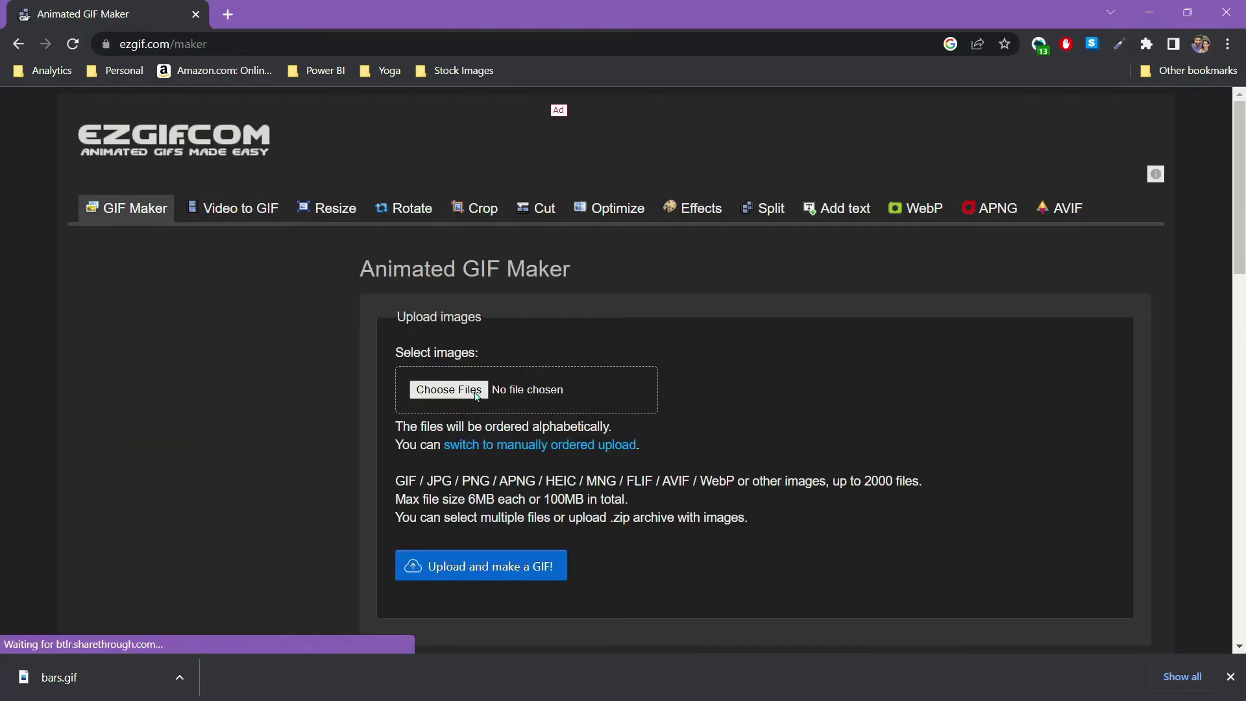
Upload the line chart frames 01 to 09 from the default/line_animation folder to the GIF Maker
{"action": "left_click", "coordinate": [477, 393]}
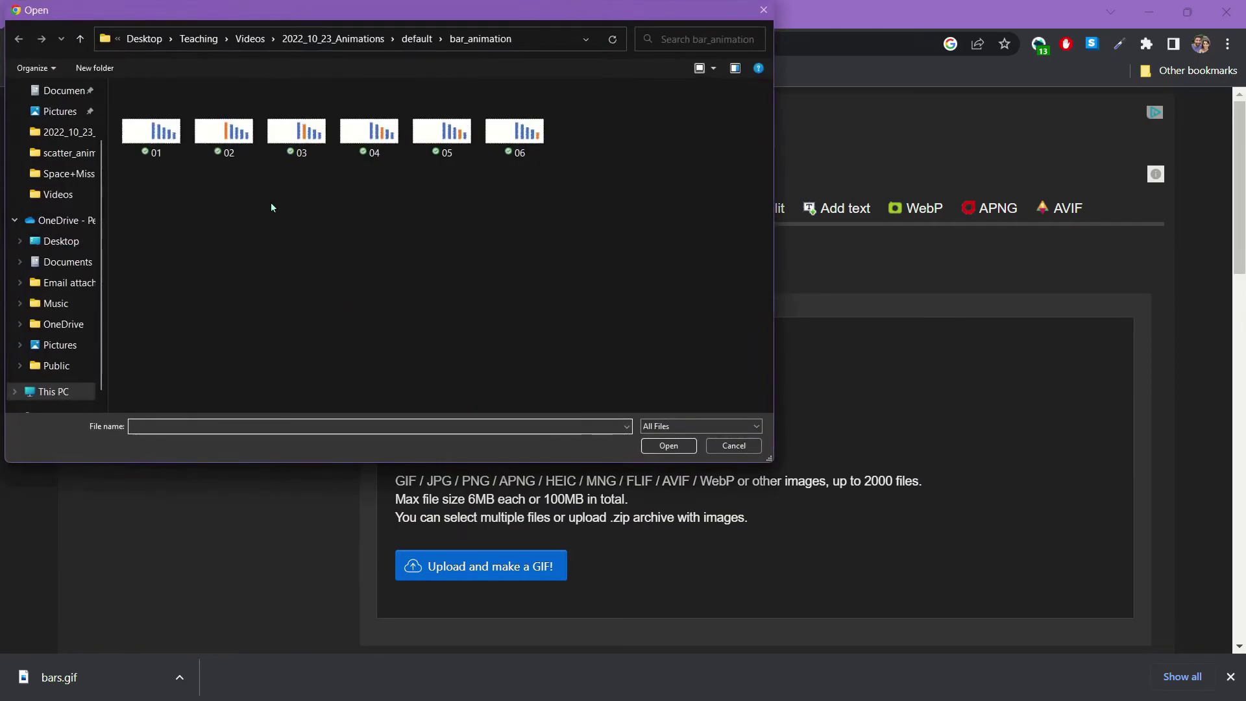
{"action": "left_click", "coordinate": [418, 40]}
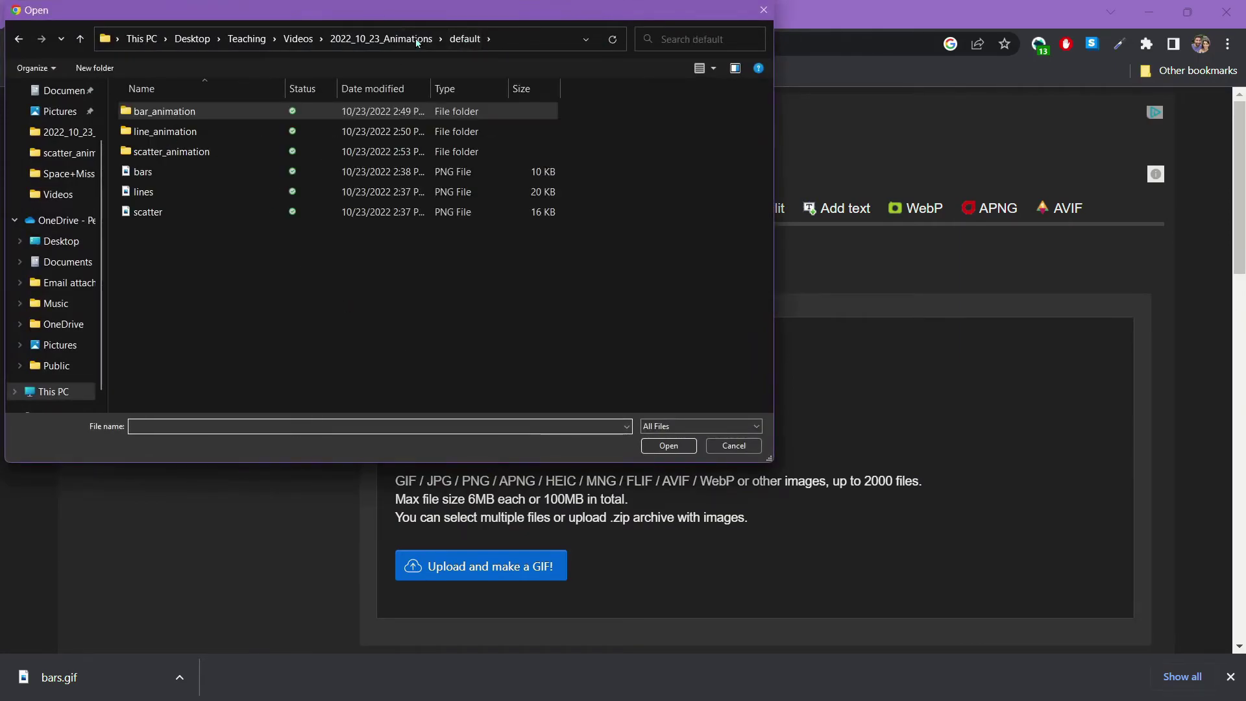
{"action": "double_click", "coordinate": [187, 131]}
{"action": "left_click", "coordinate": [185, 134]}
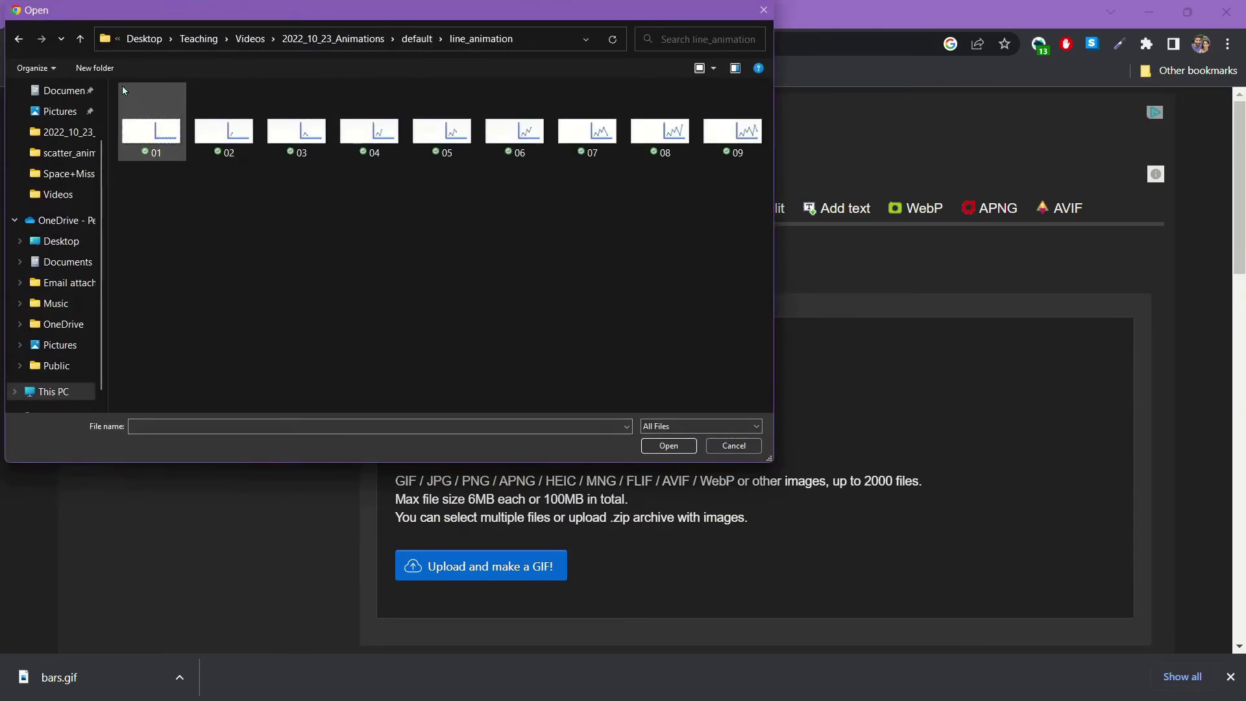
{"action": "left_click", "coordinate": [721, 138], "text": "shift"}
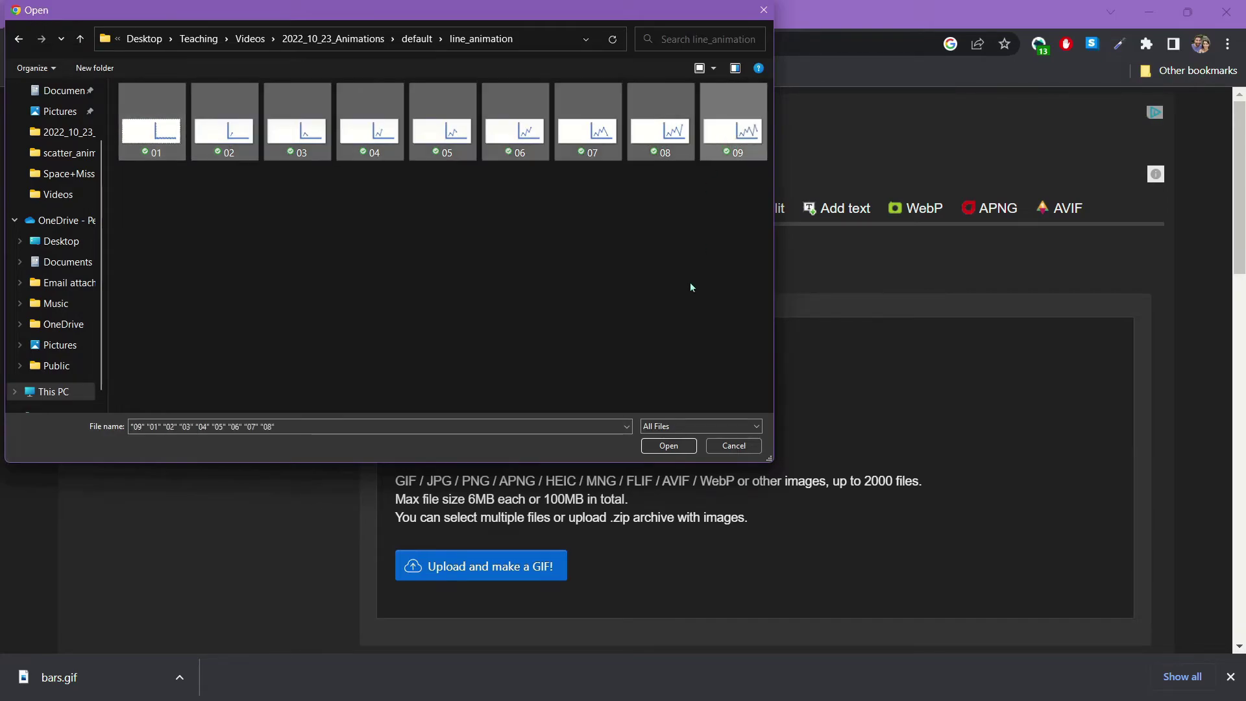
{"action": "left_click", "coordinate": [666, 447]}
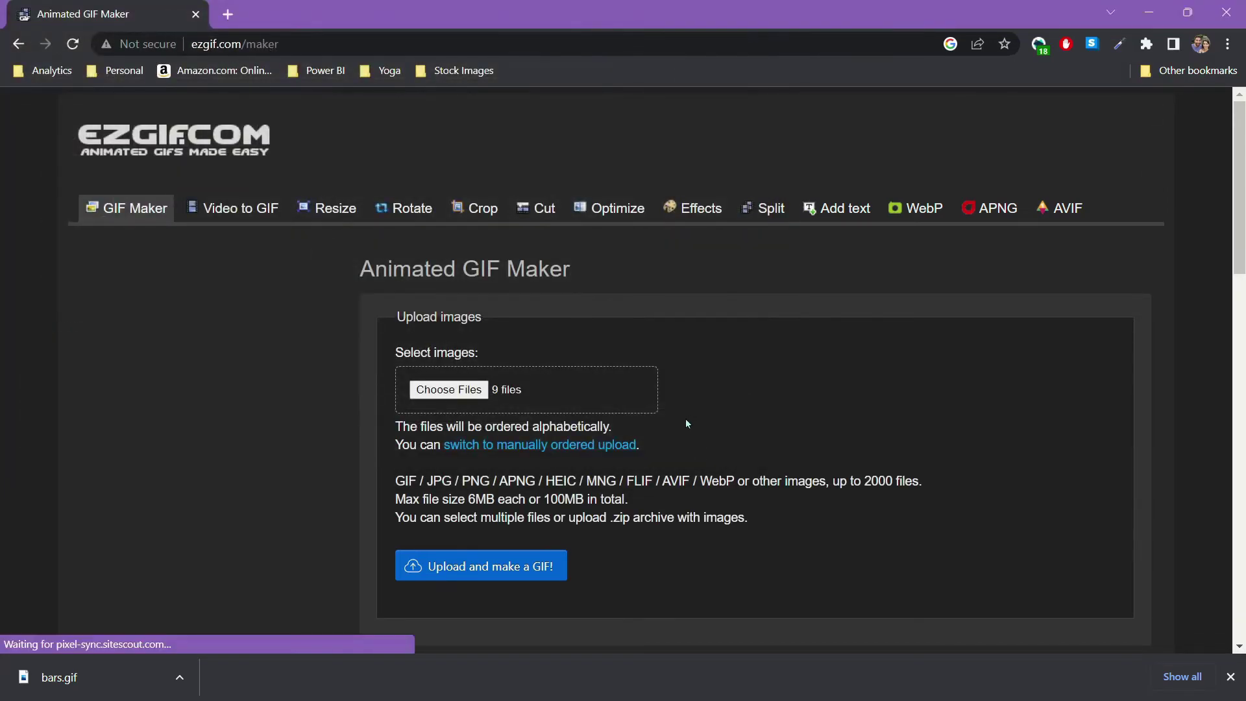
{"action": "left_click", "coordinate": [509, 566]}
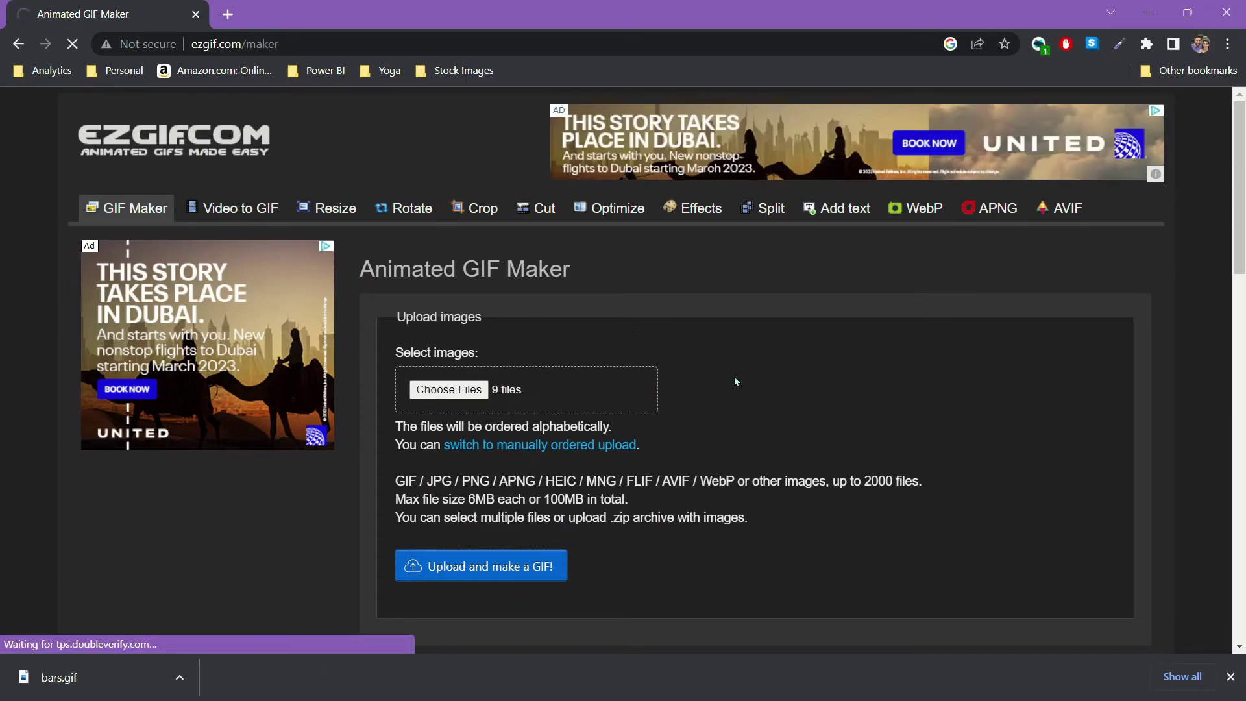
Set the delay of all nine line chart frames to 40
{"action": "scroll", "coordinate": [742, 369], "scroll_direction": "down", "scroll_amount": 4}
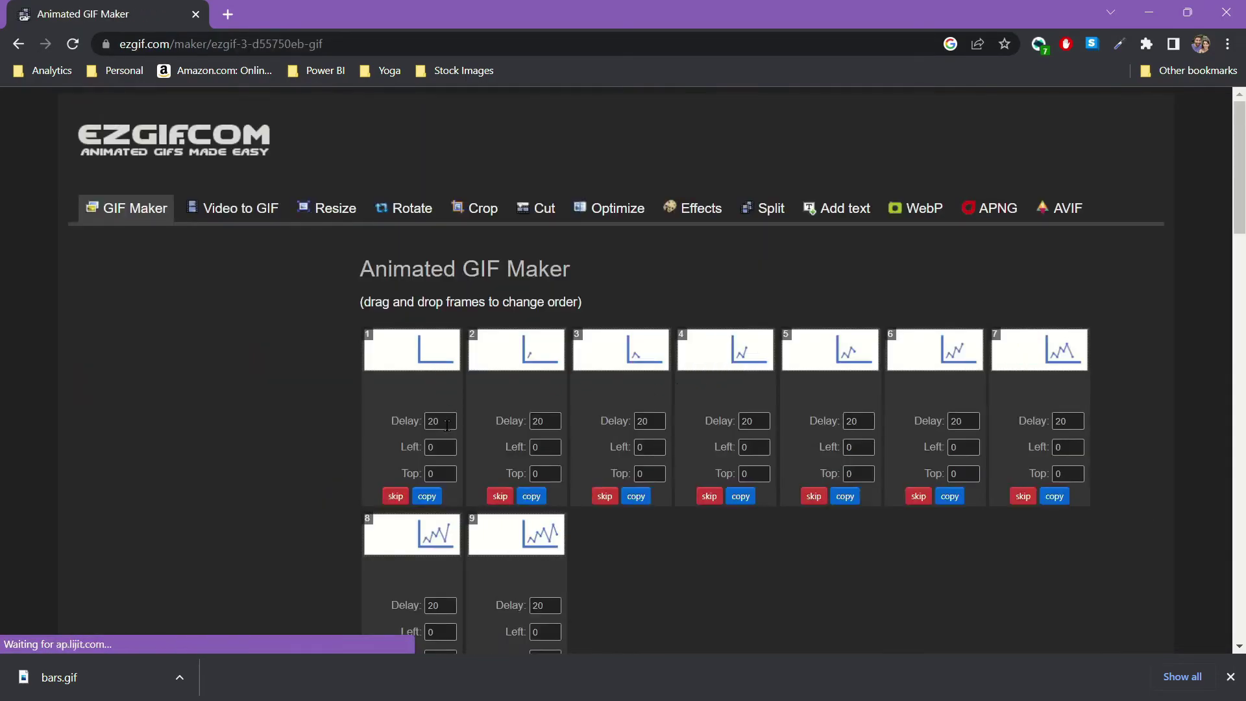
{"action": "double_click", "coordinate": [446, 426]}
{"action": "type", "text": "40"}
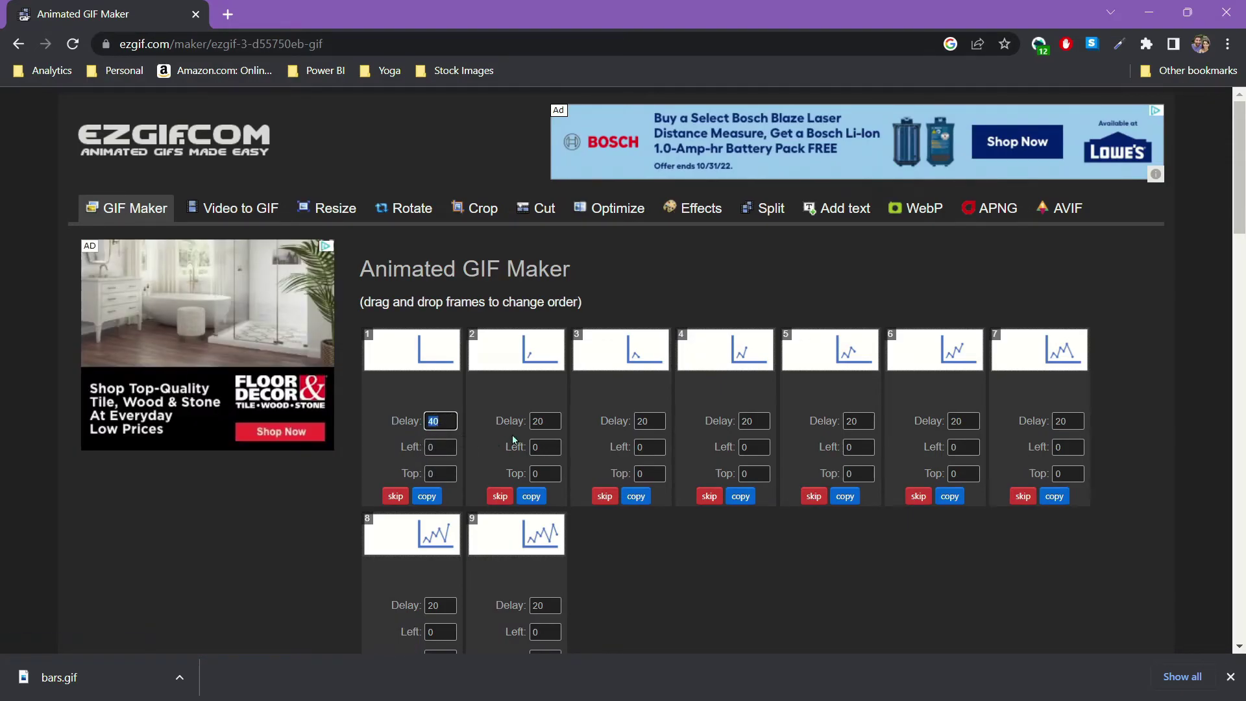
{"action": "left_click", "coordinate": [549, 421]}
{"action": "left_click", "coordinate": [647, 420]}
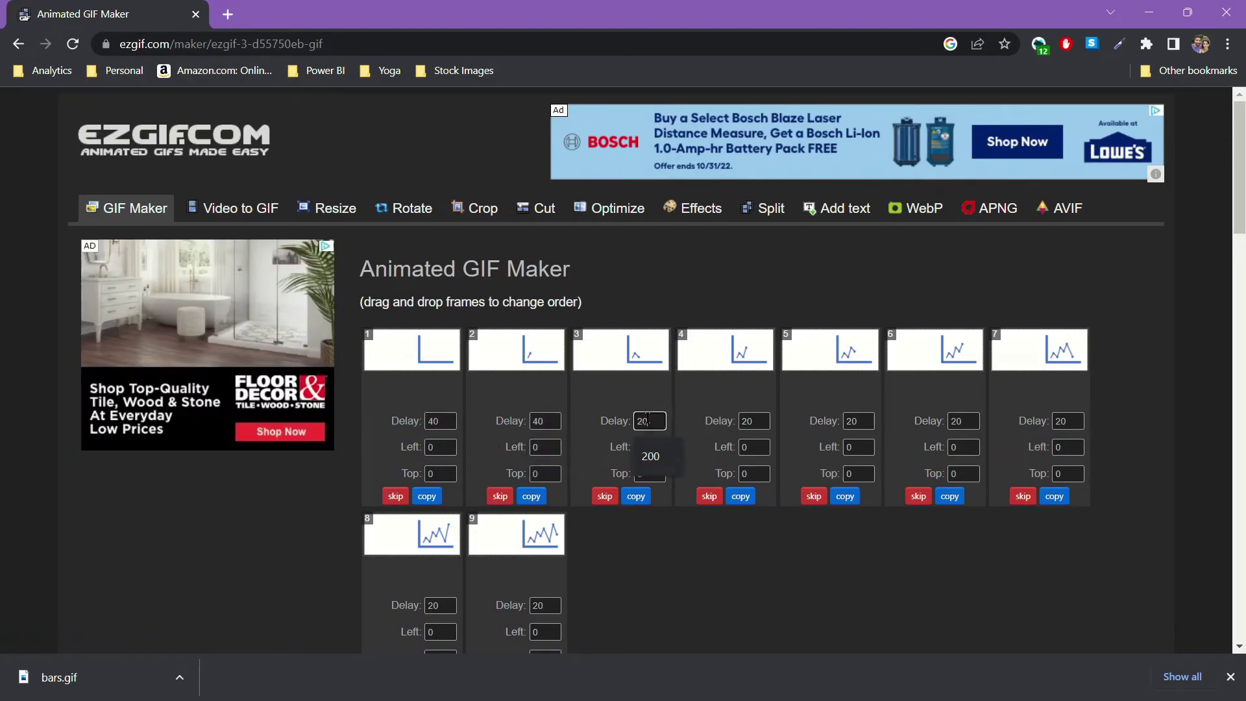
{"action": "double_click", "coordinate": [752, 421]}
{"action": "type", "text": "40"}
{"action": "left_click", "coordinate": [862, 421]}
{"action": "double_click", "coordinate": [950, 421]}
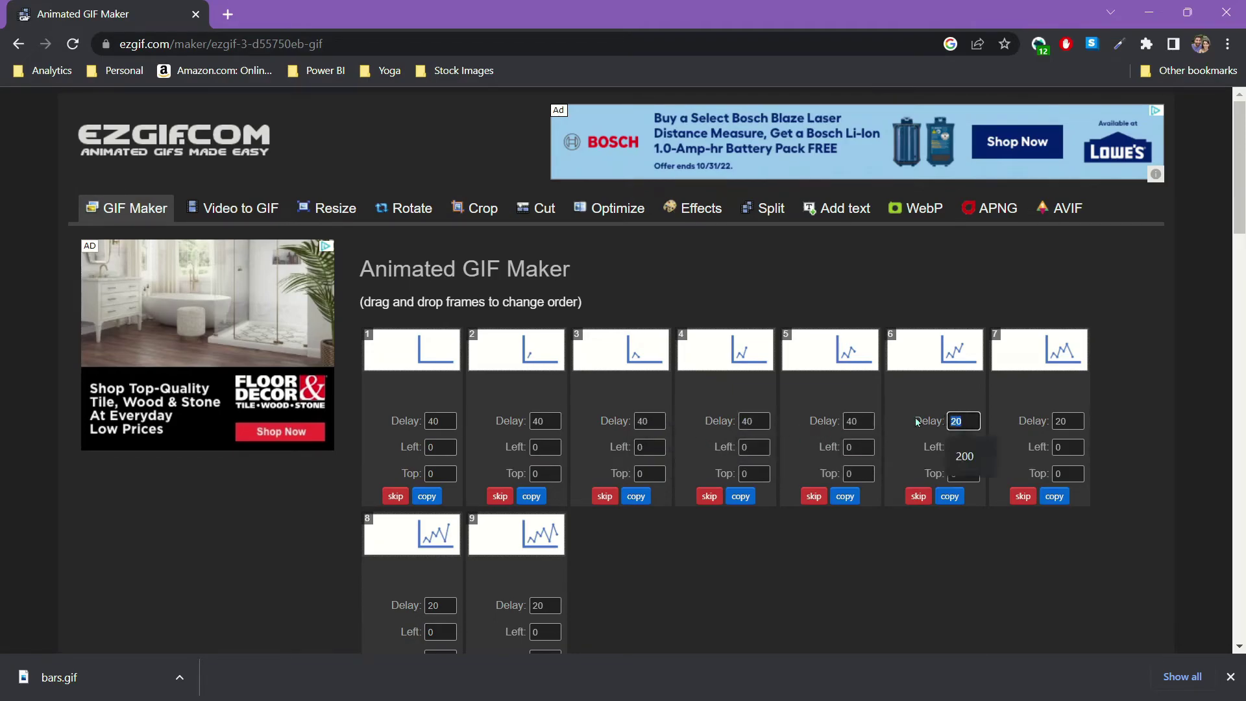
{"action": "double_click", "coordinate": [1075, 420]}
{"action": "type", "text": "40"}
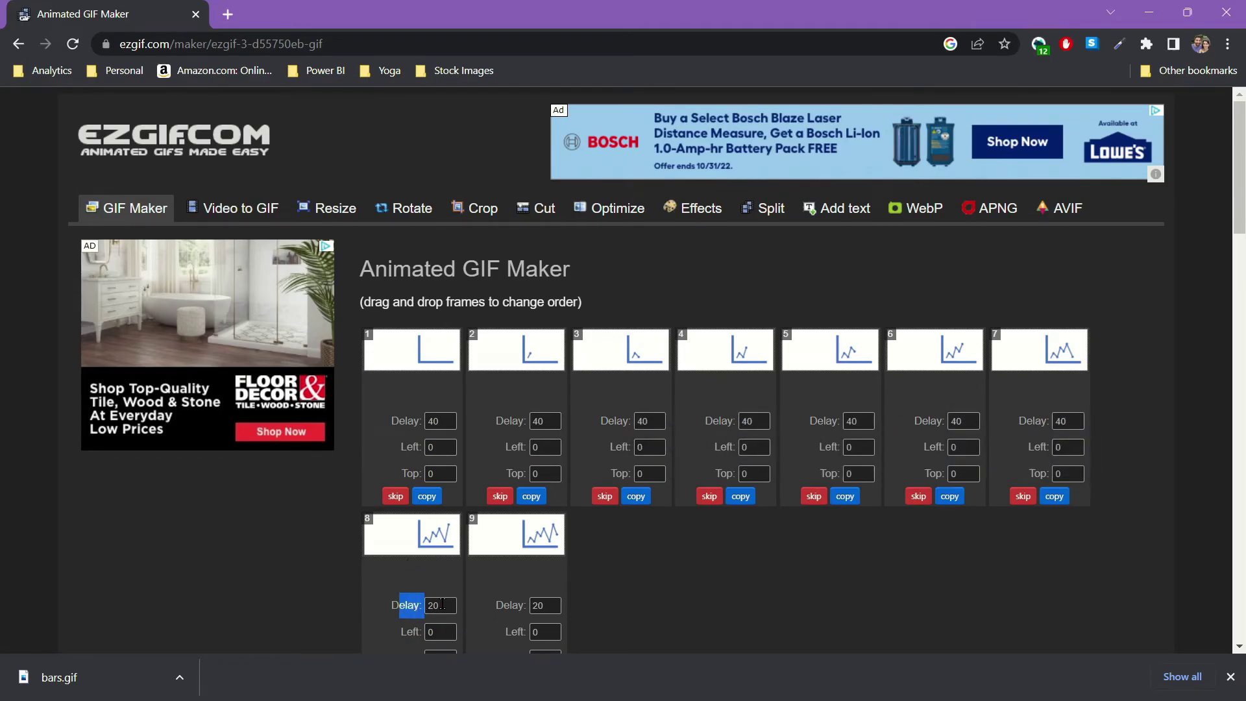
{"action": "double_click", "coordinate": [441, 605]}
{"action": "type", "text": "40"}
{"action": "double_click", "coordinate": [545, 604]}
{"action": "type", "text": "40"}
Generate the line chart GIF from the nine frames and preview the animation
{"action": "scroll", "coordinate": [657, 578], "scroll_direction": "down", "scroll_amount": 10}
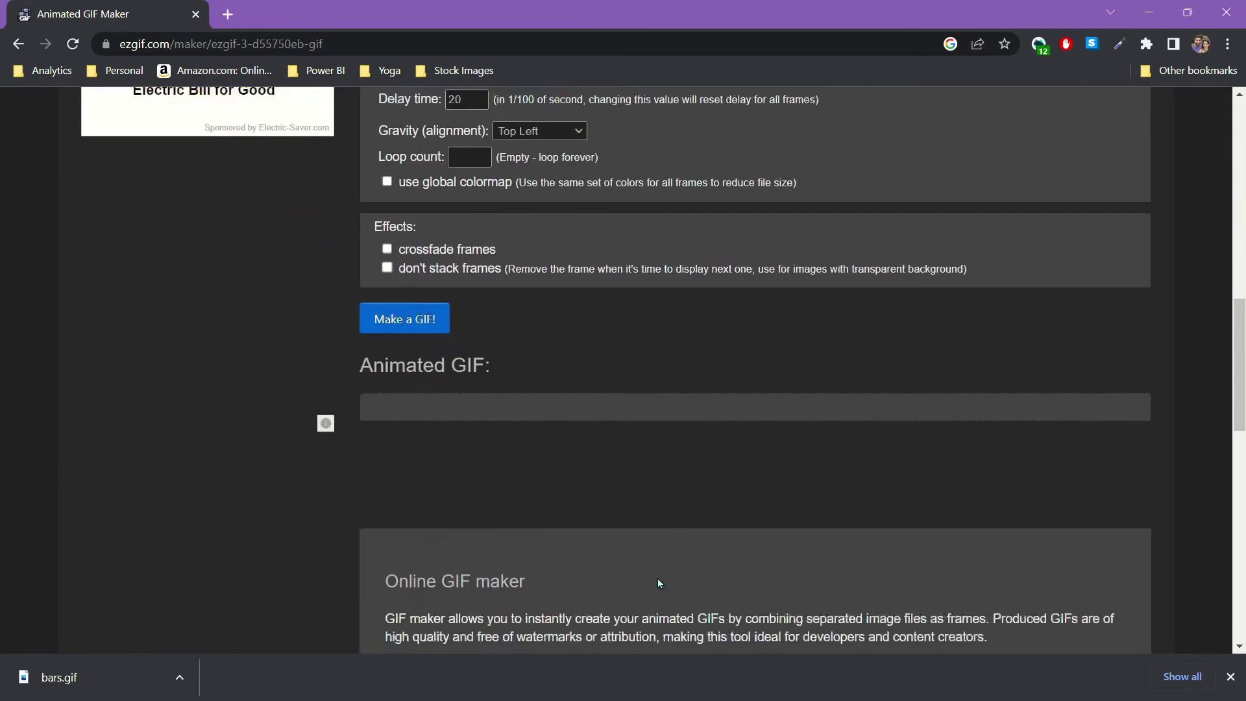
{"action": "scroll", "coordinate": [657, 578], "scroll_direction": "up", "scroll_amount": 4}
{"action": "left_click", "coordinate": [427, 600]}
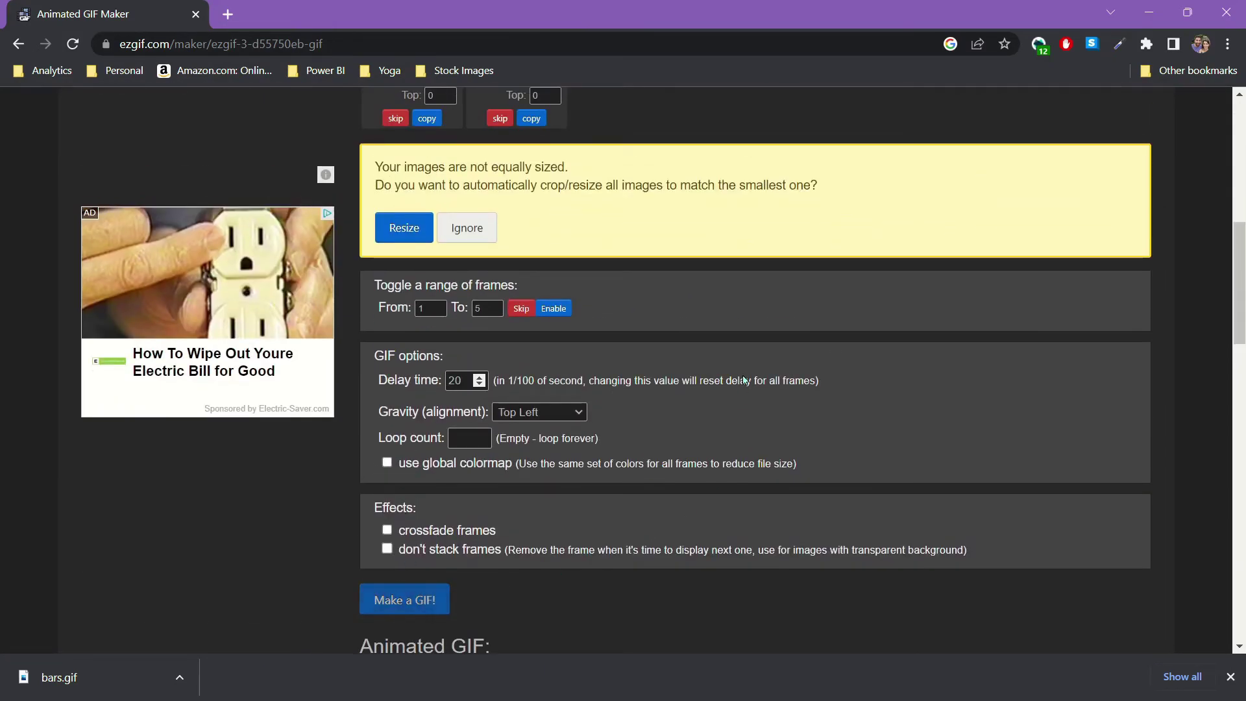
{"action": "scroll", "coordinate": [746, 371], "scroll_direction": "down", "scroll_amount": 13}
{"action": "scroll", "coordinate": [749, 322], "scroll_direction": "up", "scroll_amount": 5}
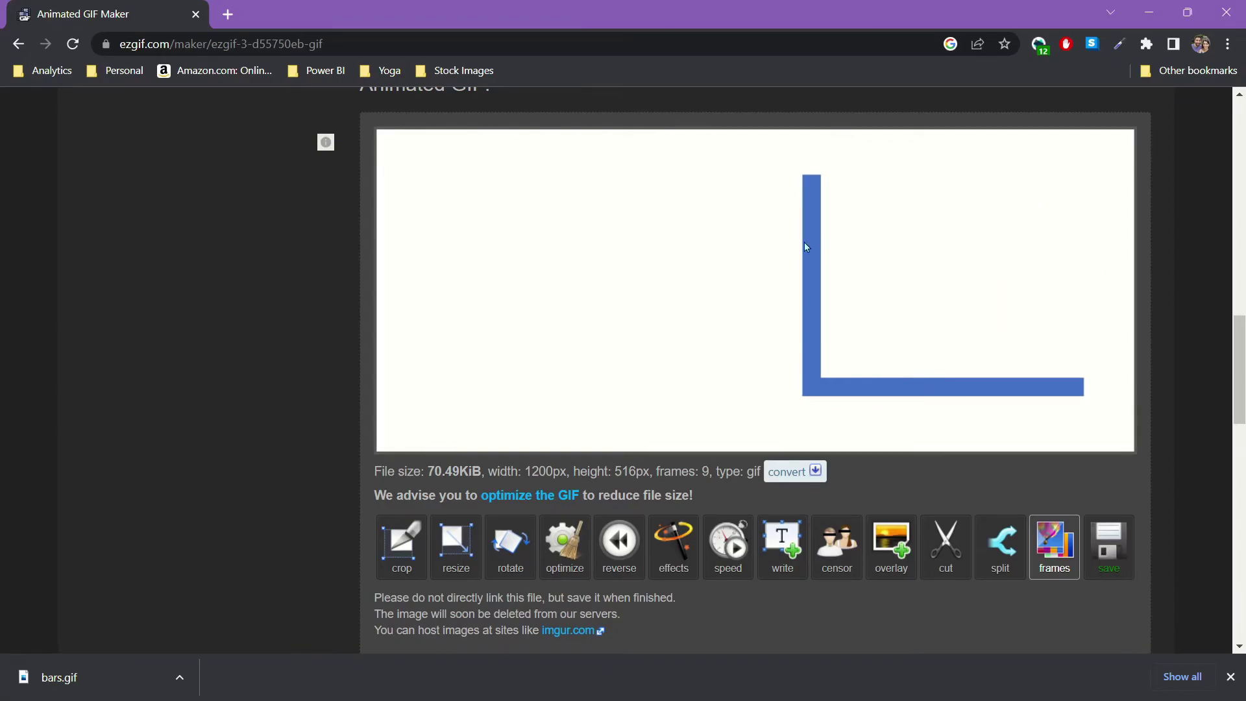
Save the animated line chart GIF as lines in the 2022_10_23_Animations folder
{"action": "right_click", "coordinate": [716, 216]}
{"action": "left_click", "coordinate": [802, 253]}
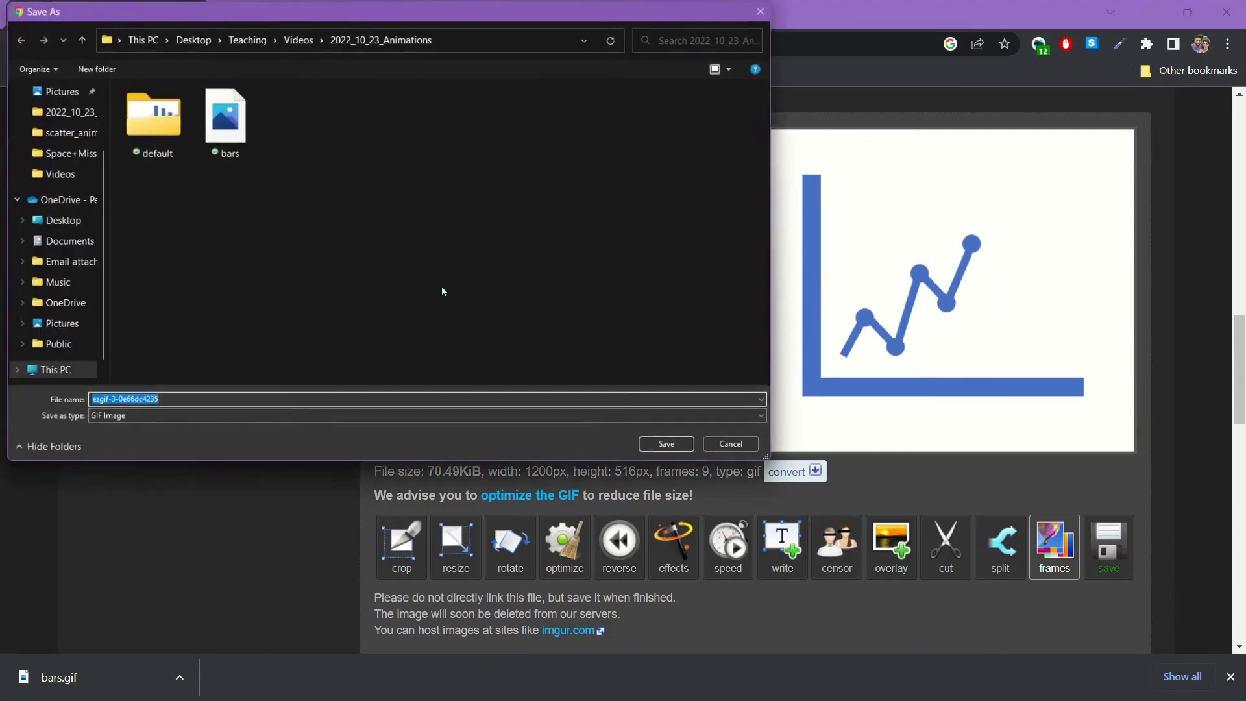
{"action": "type", "text": "lines"}
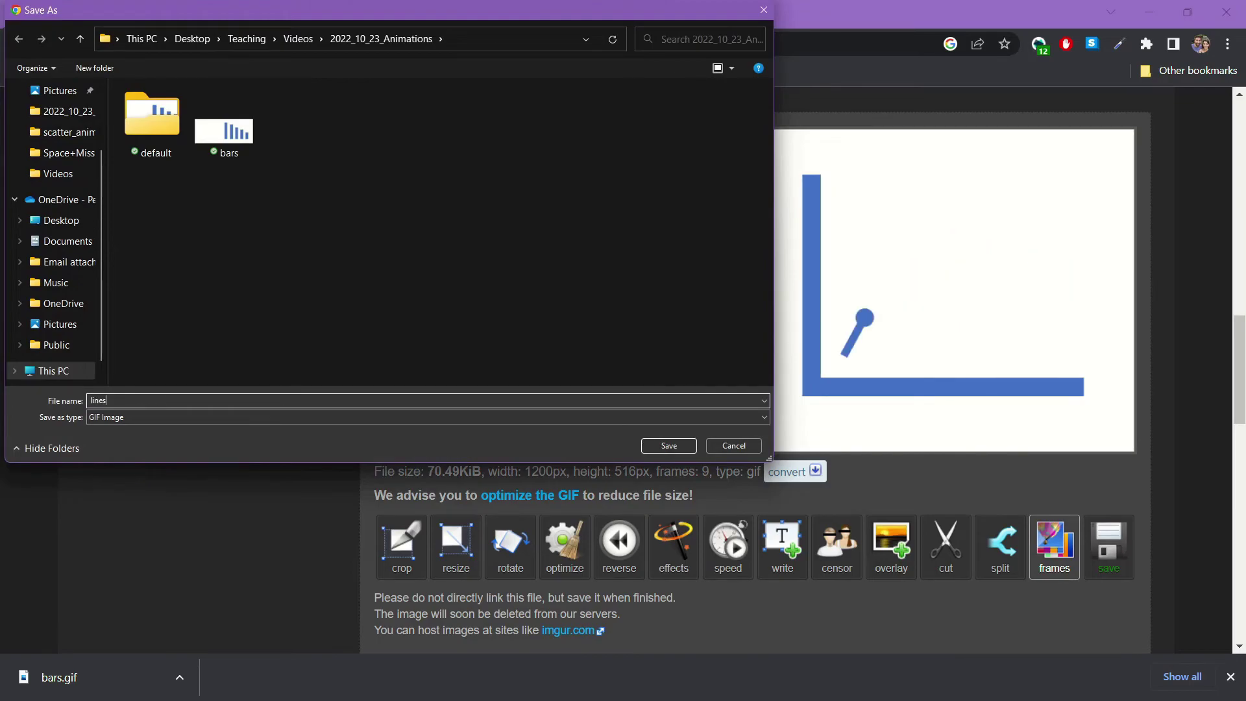
{"action": "key", "text": "Return"}
Start a new GIF Maker project and upload the scatter chart frames 01 to 12 from the default/scatter_animation folder
{"action": "scroll", "coordinate": [239, 279], "scroll_direction": "up", "scroll_amount": 10}
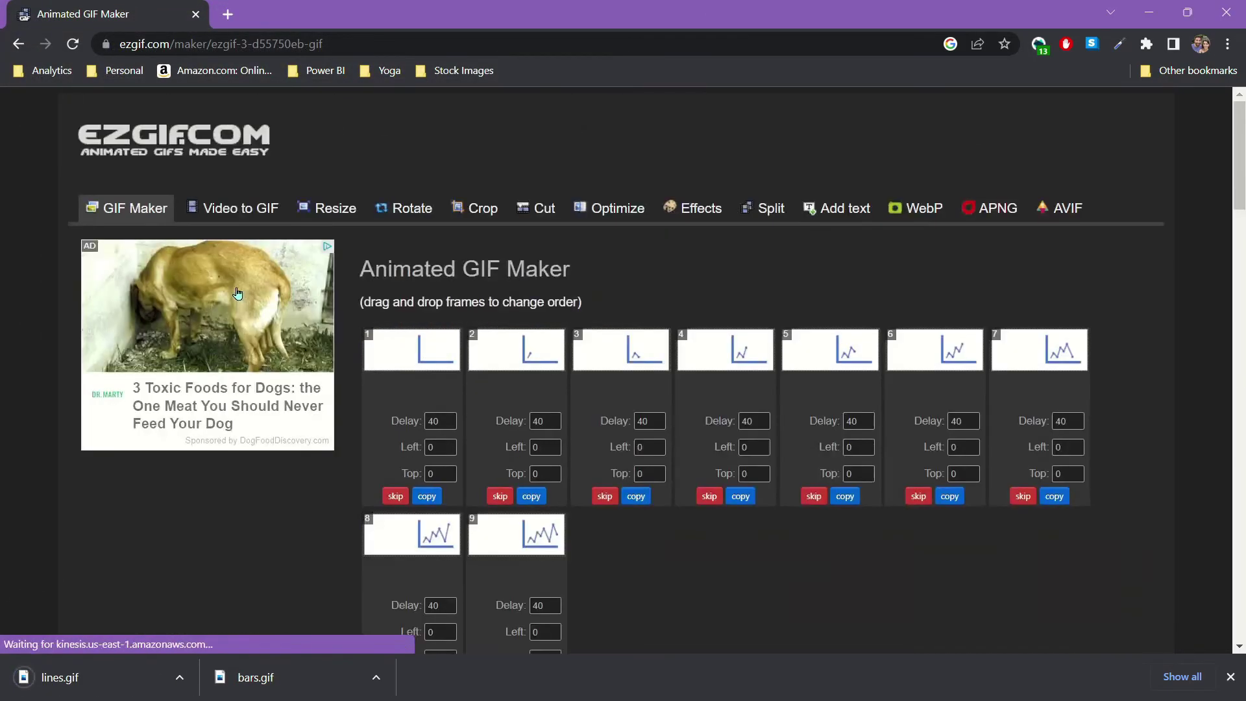
{"action": "left_click", "coordinate": [130, 208]}
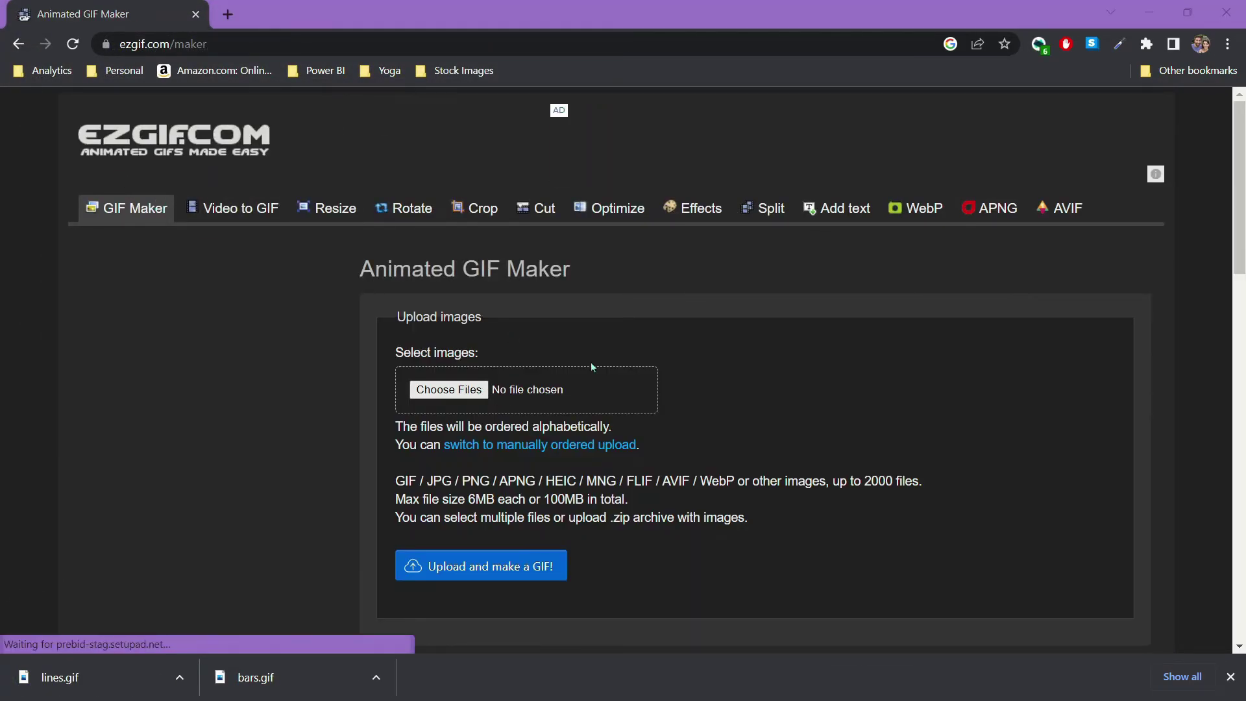
{"action": "left_click", "coordinate": [591, 367]}
{"action": "left_click", "coordinate": [409, 39]}
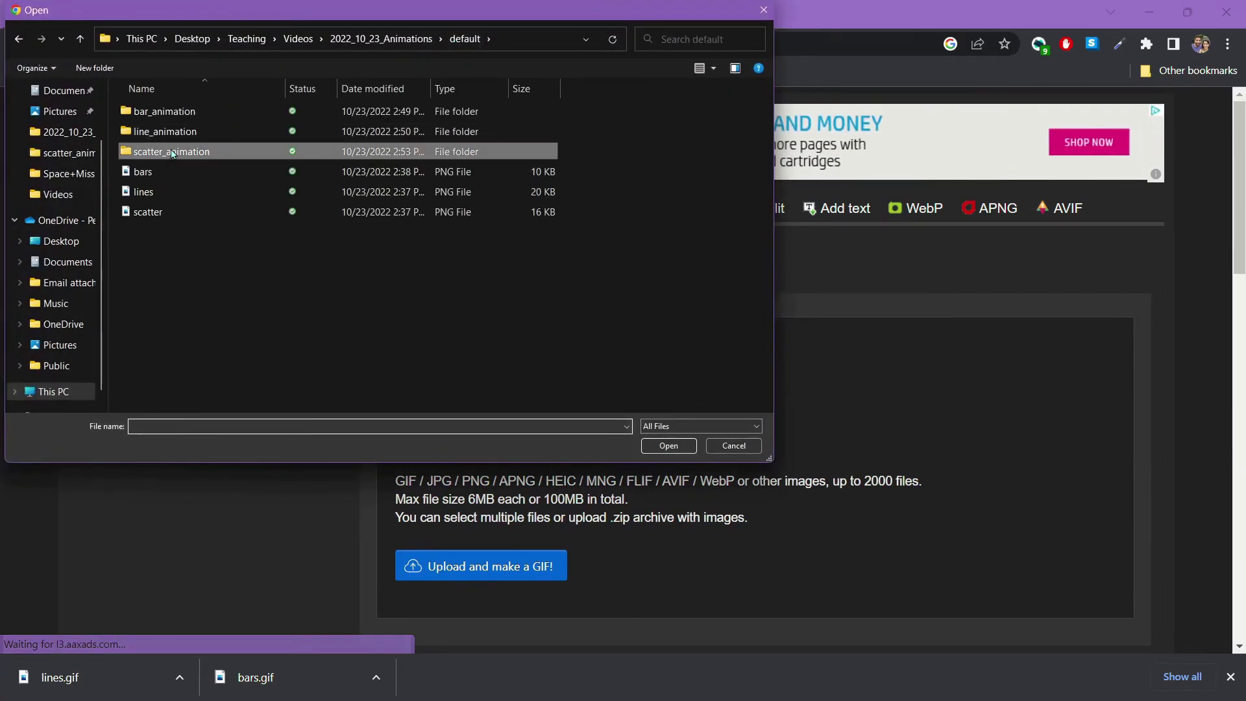
{"action": "double_click", "coordinate": [172, 154]}
{"action": "left_click", "coordinate": [297, 202]}
{"action": "key", "text": "ctrl+a"}
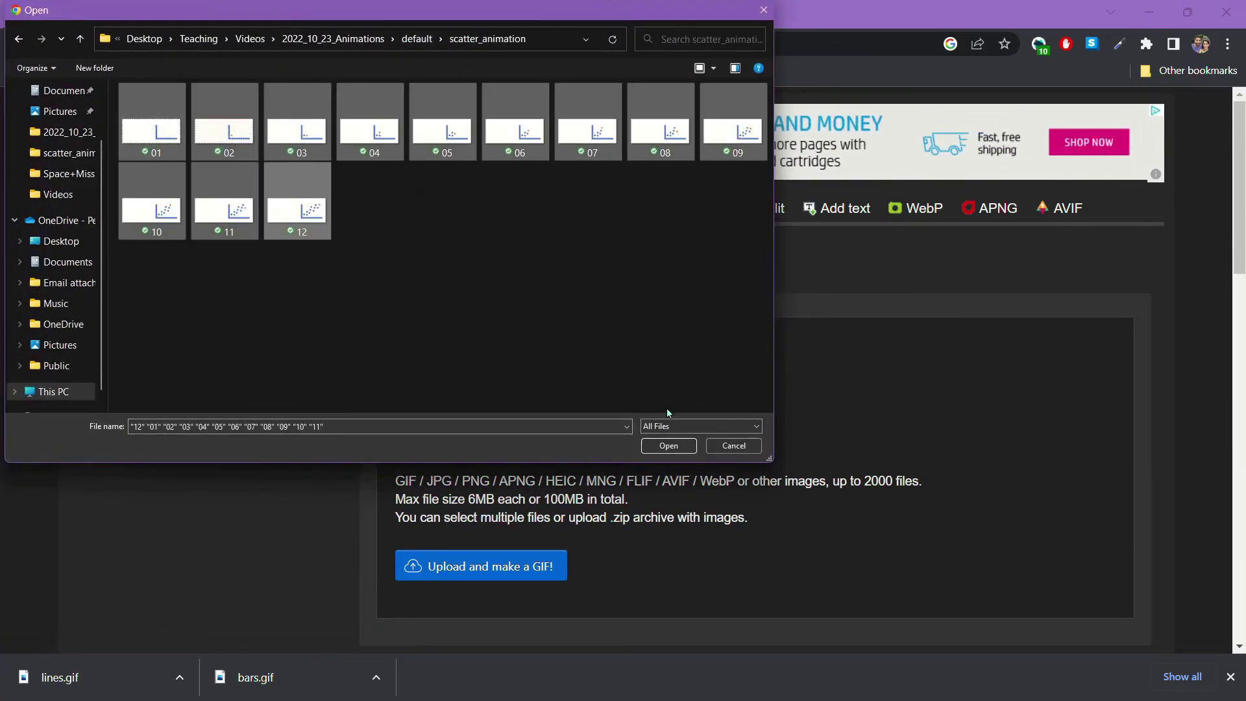
{"action": "left_click", "coordinate": [683, 446]}
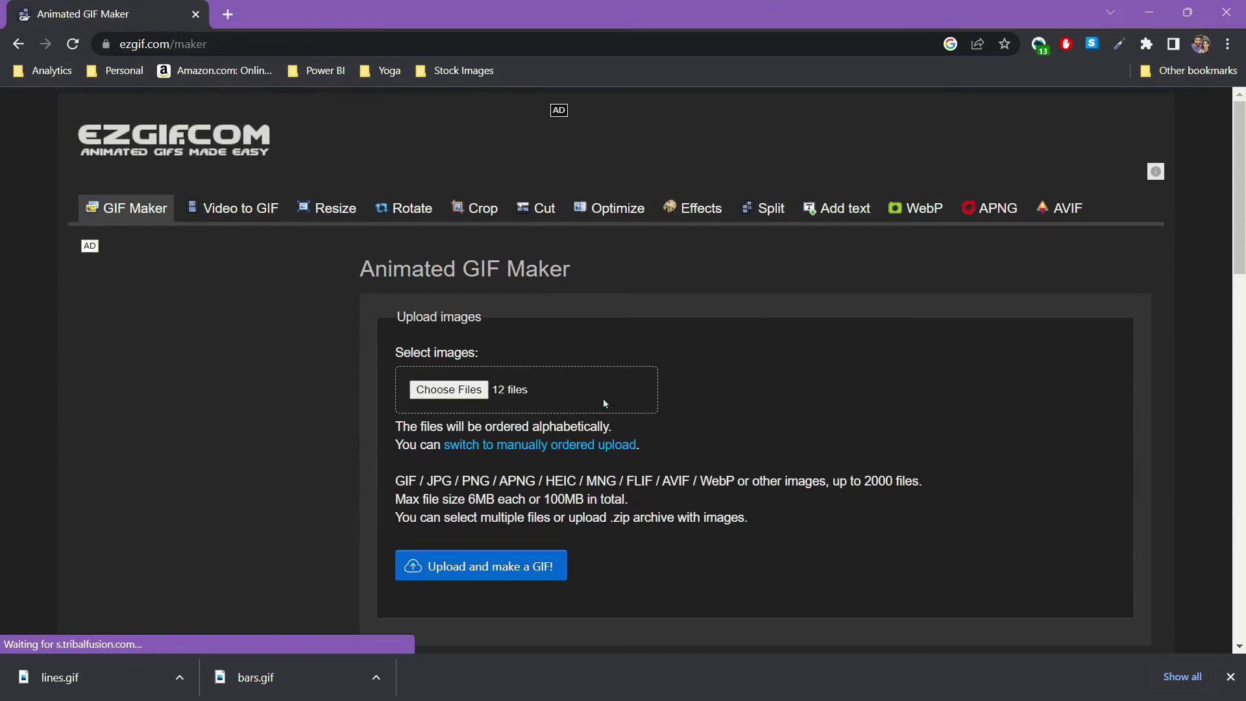
{"action": "scroll", "coordinate": [534, 403], "scroll_direction": "down", "scroll_amount": 8}
{"action": "scroll", "coordinate": [520, 324], "scroll_direction": "up", "scroll_amount": 4}
{"action": "left_click", "coordinate": [501, 290]}
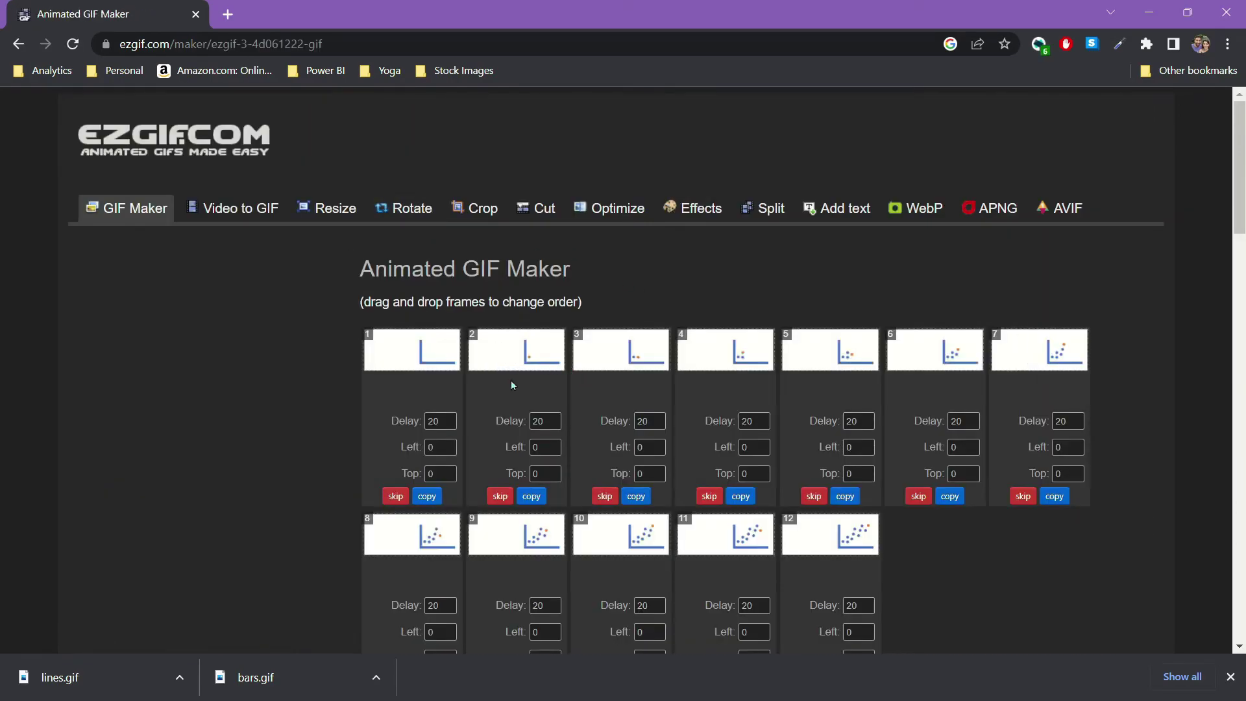
Set the delay of all twelve scatter chart frames to 40
{"action": "double_click", "coordinate": [440, 421]}
{"action": "type", "text": "40"}
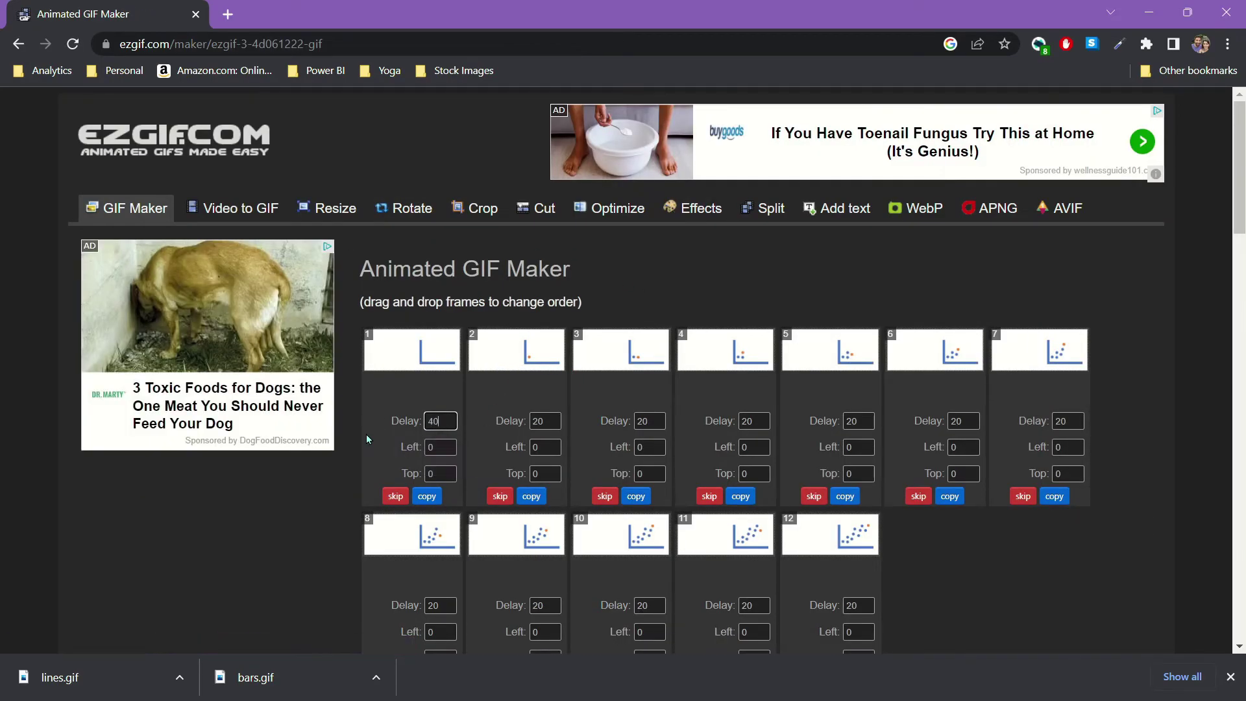
{"action": "double_click", "coordinate": [545, 421]}
{"action": "type", "text": "40"}
{"action": "key", "text": "Tab"}
{"action": "double_click", "coordinate": [764, 420]}
{"action": "type", "text": "40"}
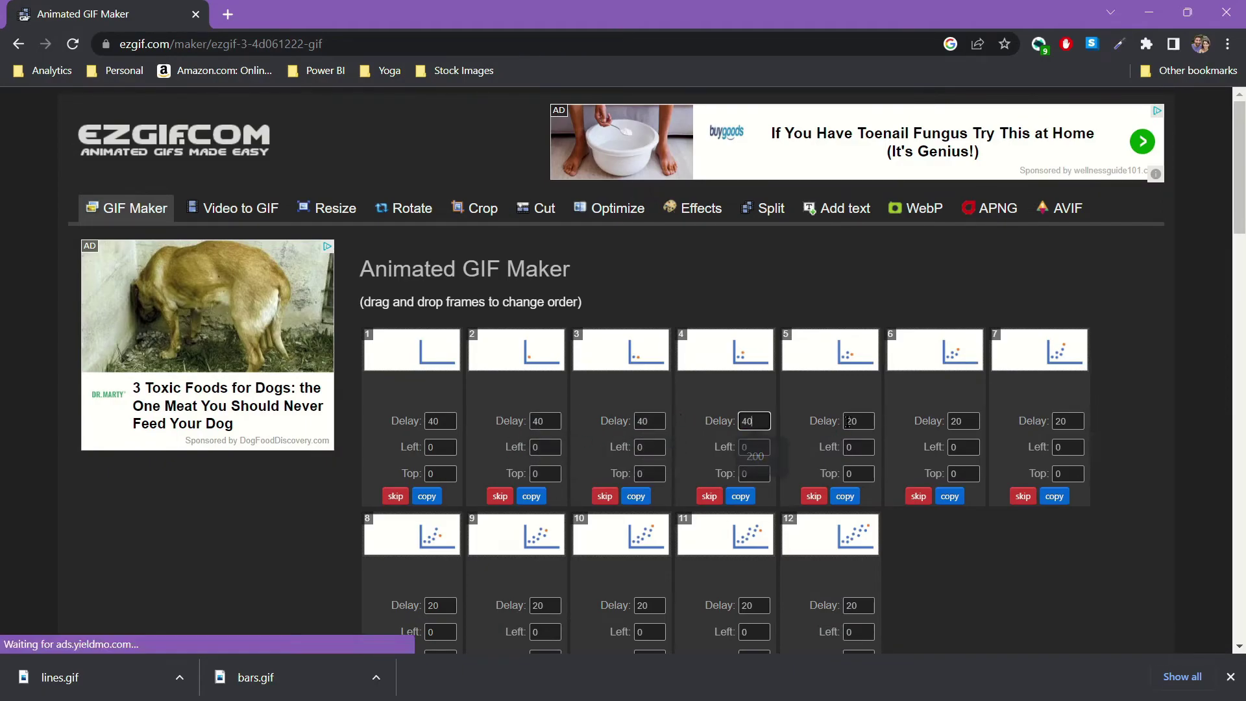
{"action": "double_click", "coordinate": [854, 421]}
{"action": "type", "text": "40"}
{"action": "left_click", "coordinate": [957, 421]}
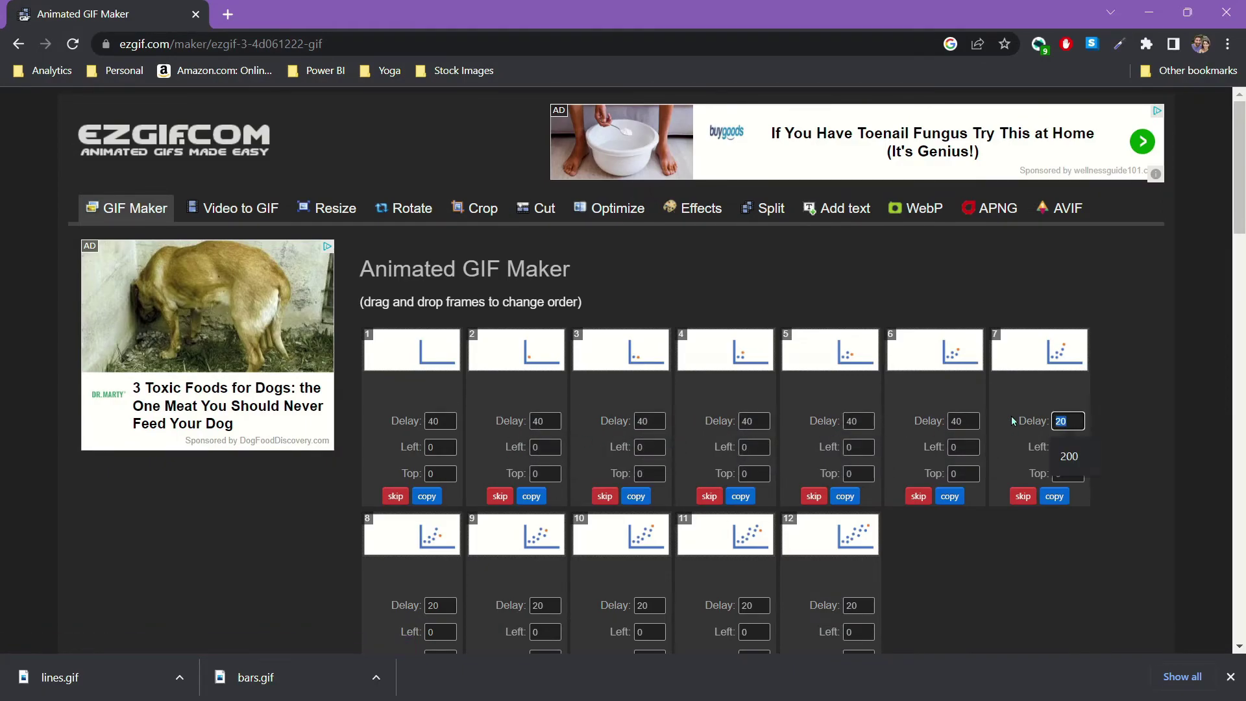
{"action": "key", "text": "Tab"}
{"action": "double_click", "coordinate": [542, 606]}
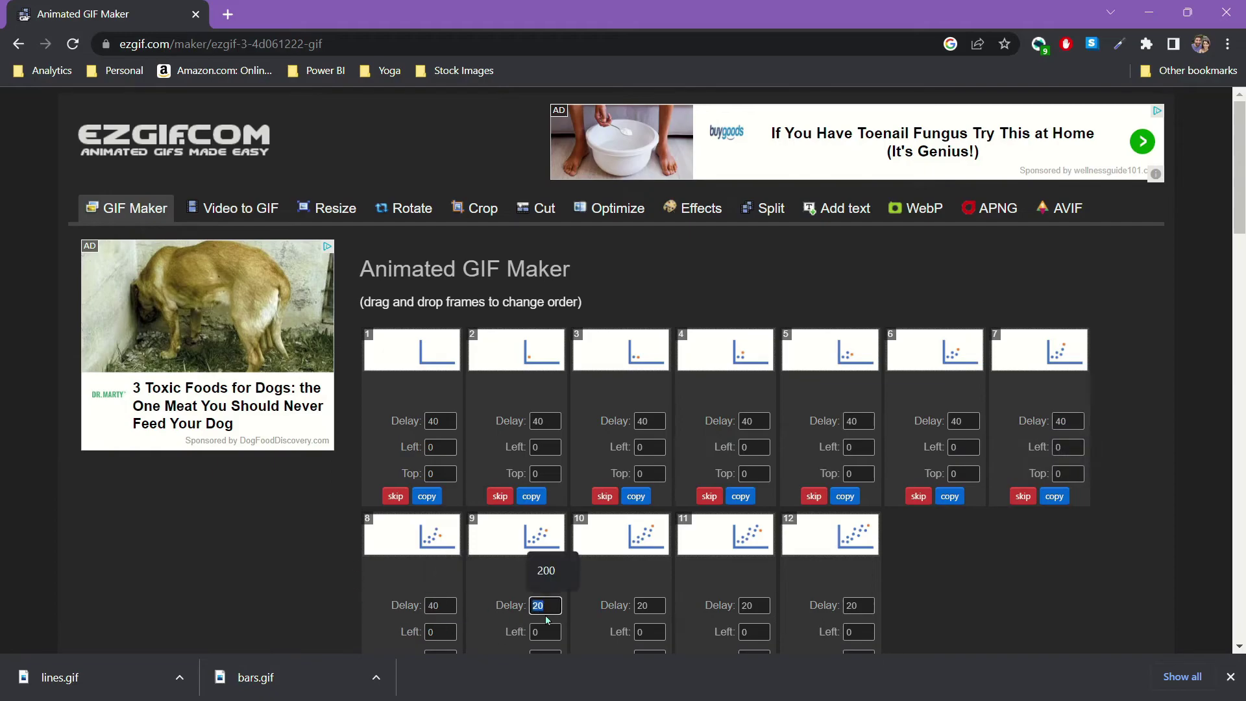
{"action": "type", "text": "40"}
{"action": "left_click", "coordinate": [658, 605]}
{"action": "double_click", "coordinate": [753, 606]}
{"action": "type", "text": "40"}
{"action": "key", "text": "Tab"}
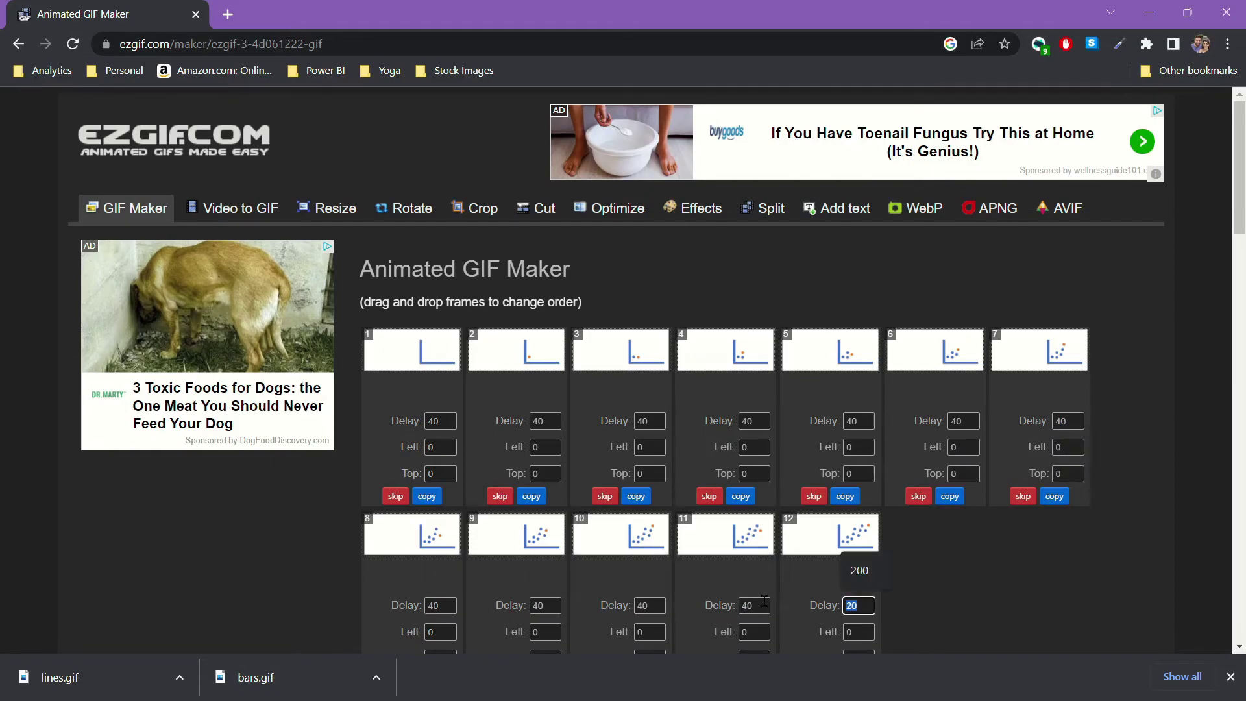
Generate the scatter chart GIF from the twelve frames and preview the animation
{"action": "scroll", "coordinate": [1045, 560], "scroll_direction": "down", "scroll_amount": 4}
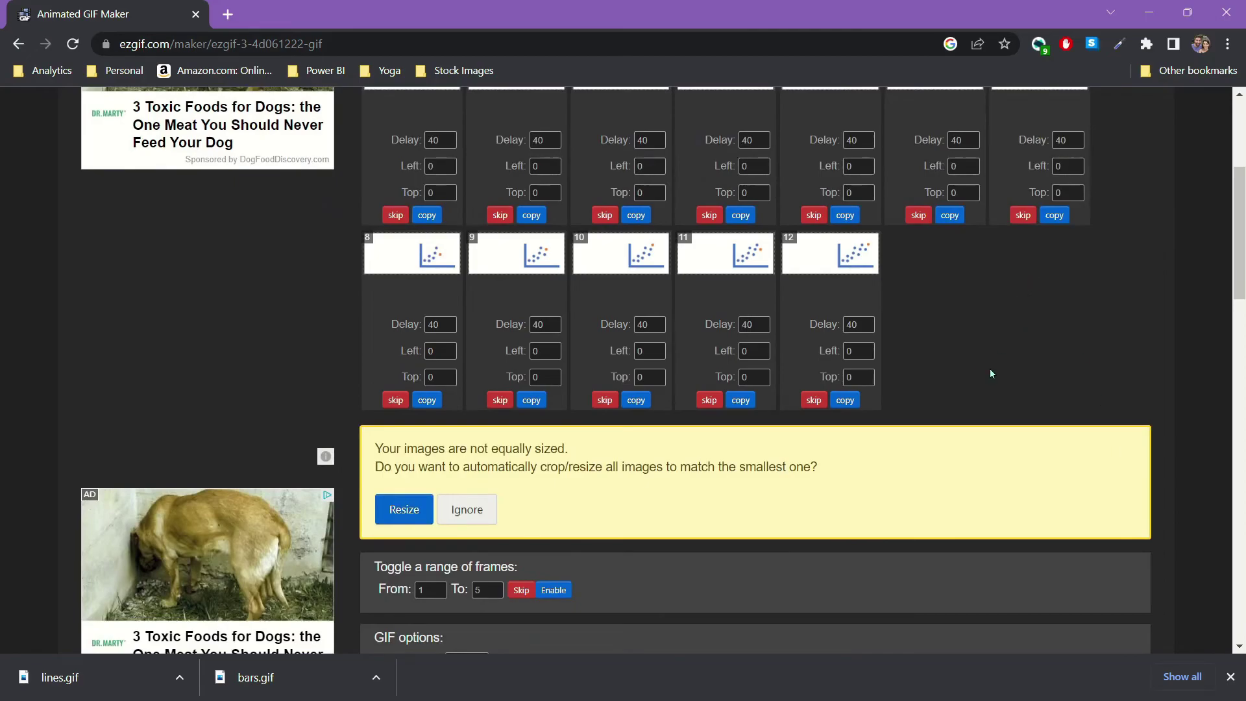
{"action": "scroll", "coordinate": [1006, 311], "scroll_direction": "down", "scroll_amount": 8}
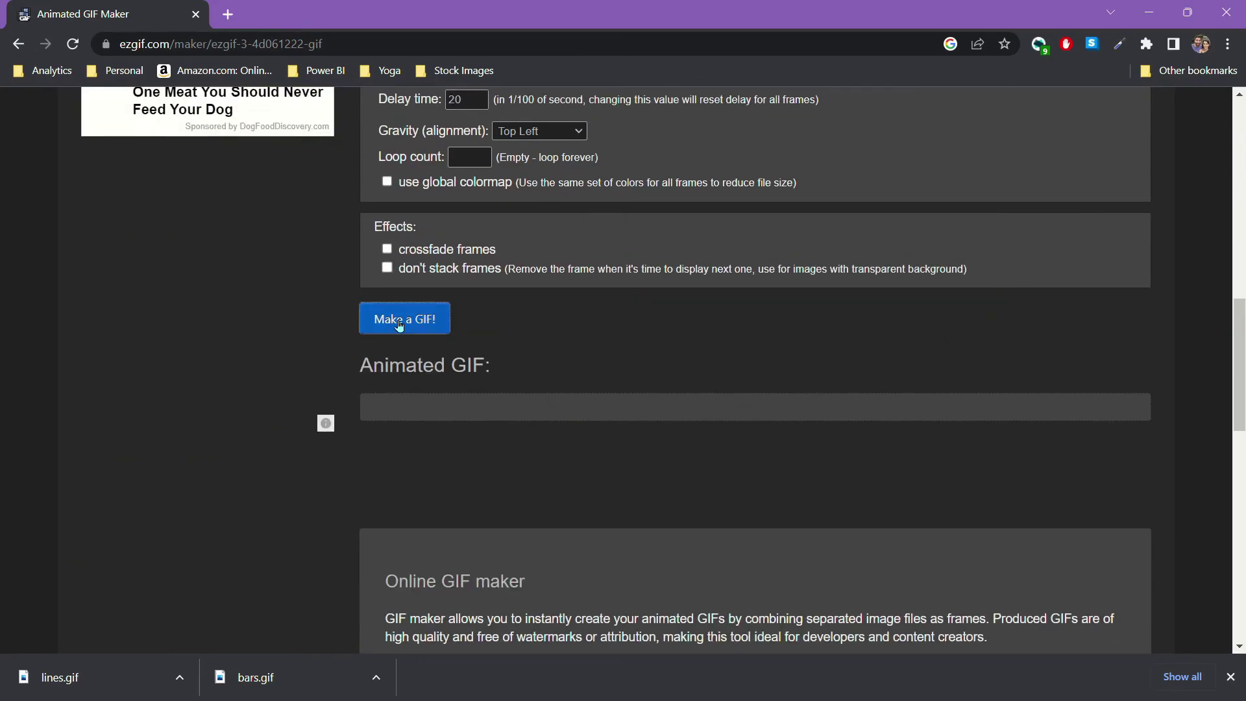
{"action": "left_click", "coordinate": [399, 326]}
{"action": "scroll", "coordinate": [793, 366], "scroll_direction": "down", "scroll_amount": 4}
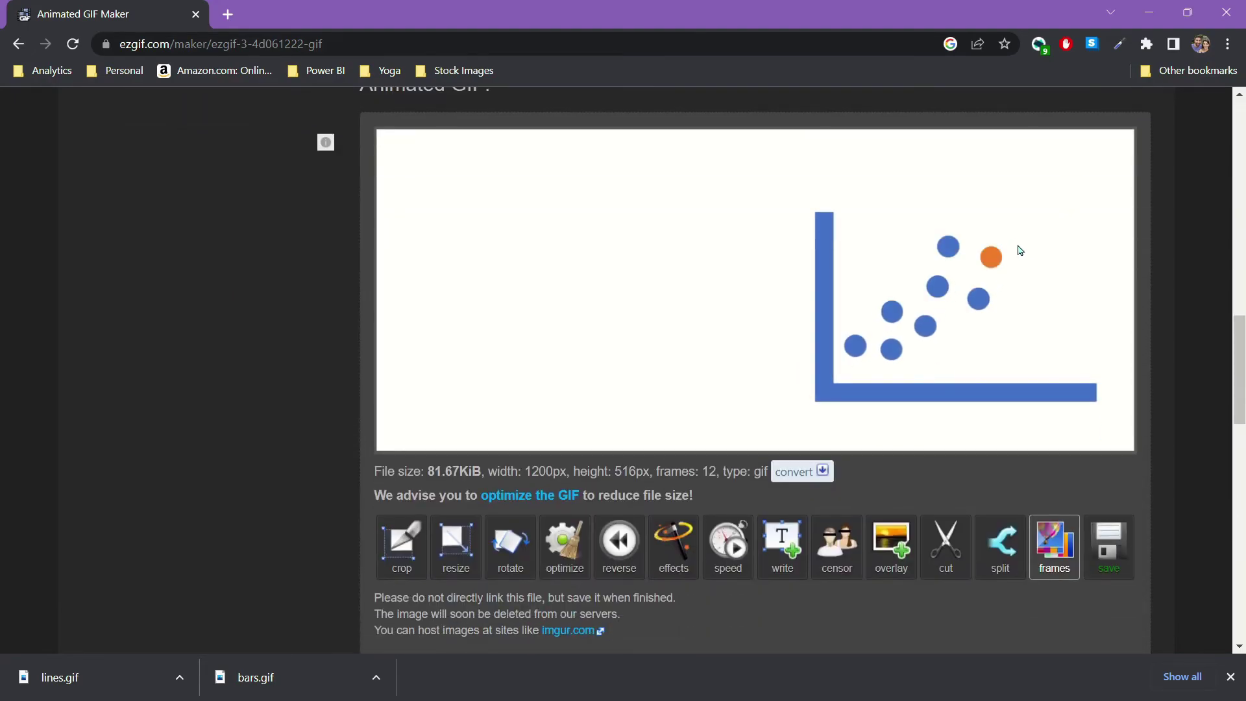
Save the animated scatter chart GIF as scatter in the 2022_10_23_Animations folder
{"action": "right_click", "coordinate": [663, 246]}
{"action": "left_click", "coordinate": [746, 282]}
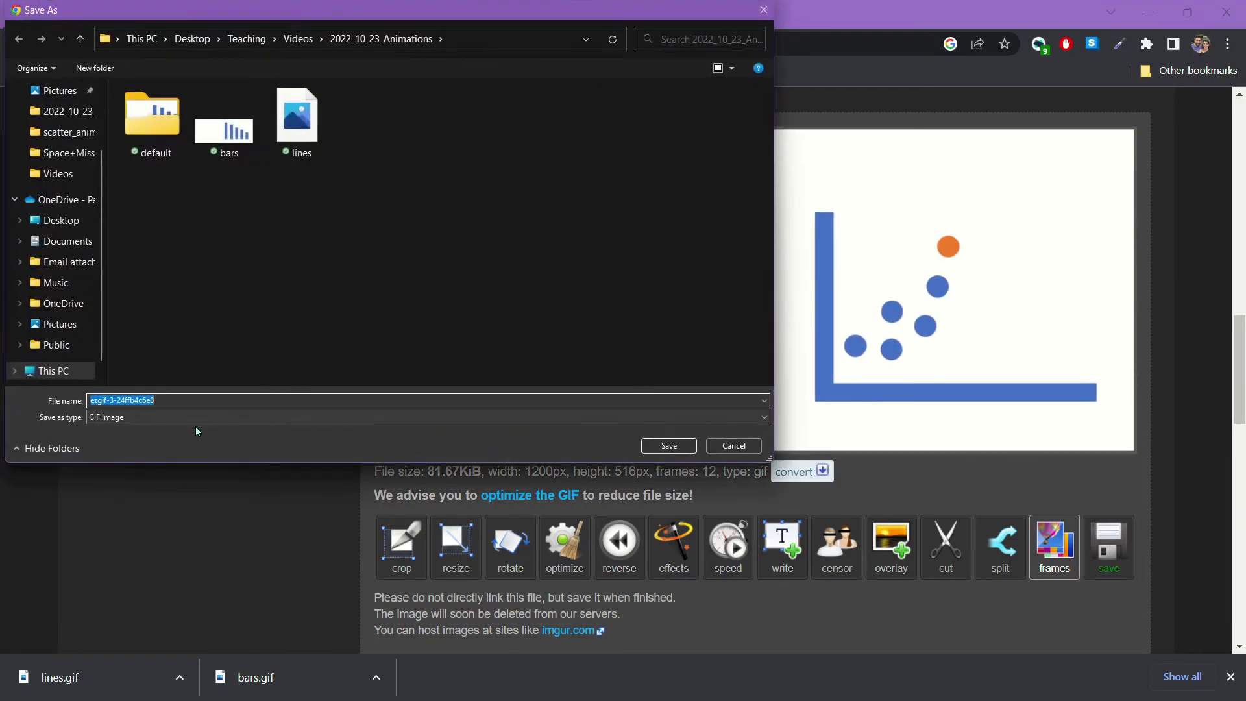
{"action": "type", "text": "d"}
{"action": "key", "text": "BackSpace"}
{"action": "type", "text": "scatter"}
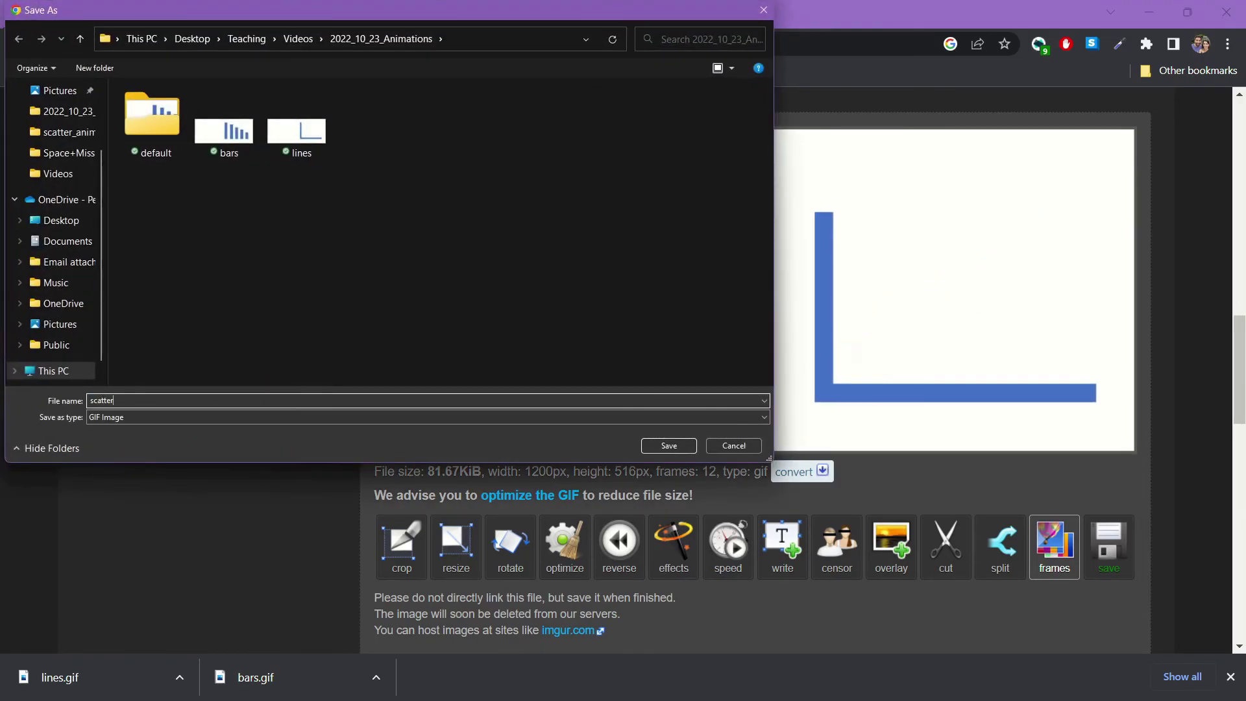
{"action": "key", "text": "Return"}
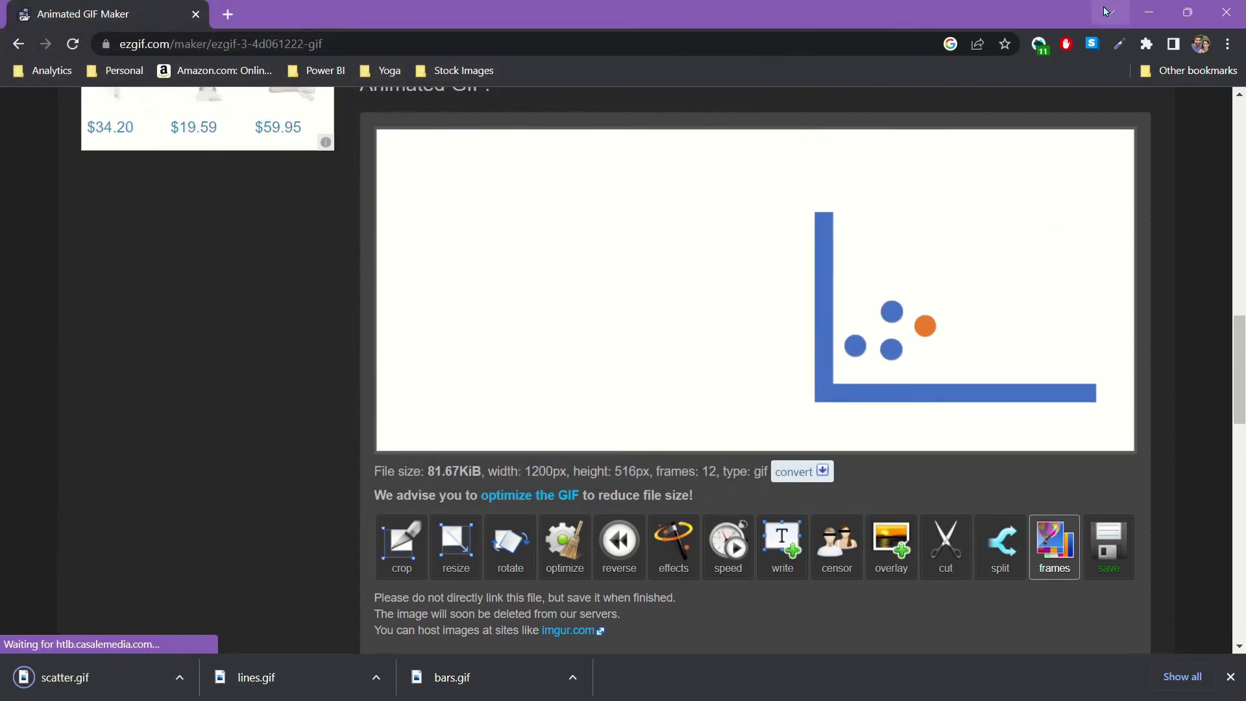
Switch to Power BI Desktop and remove the bars.png fill image from the second-column Bar Chart button's default state
{"action": "left_click", "coordinate": [1137, 20]}
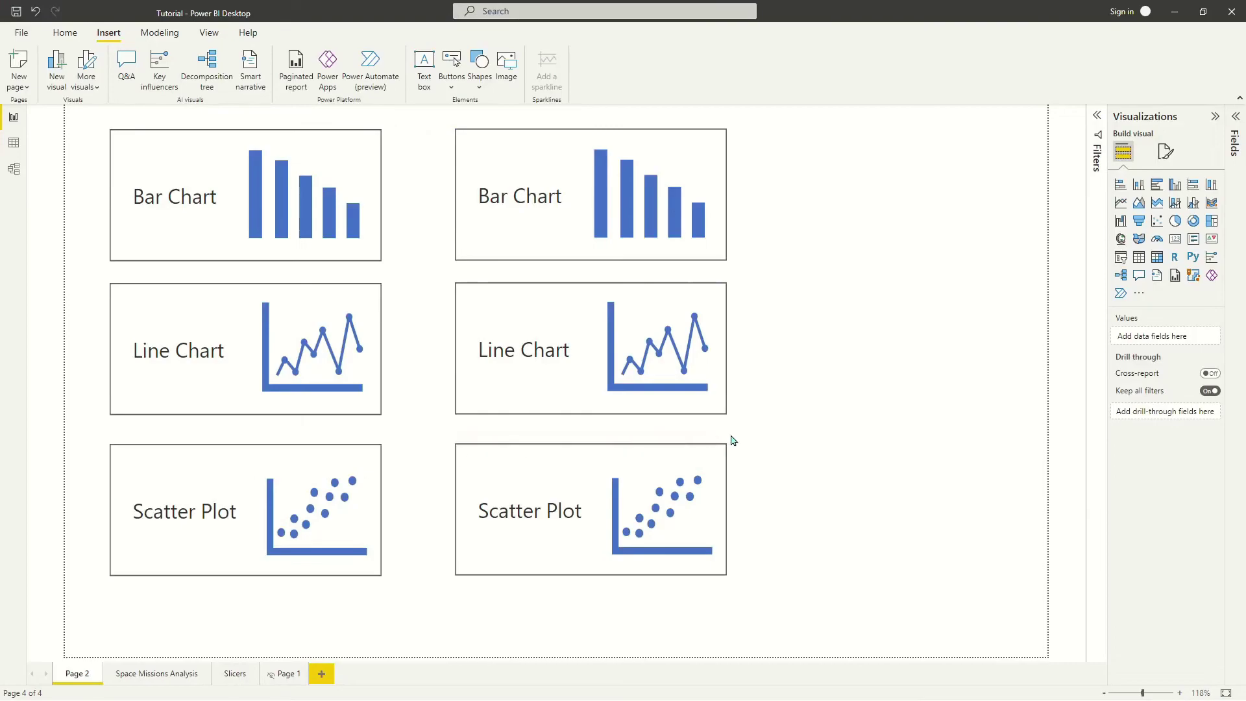
{"action": "left_click", "coordinate": [589, 168]}
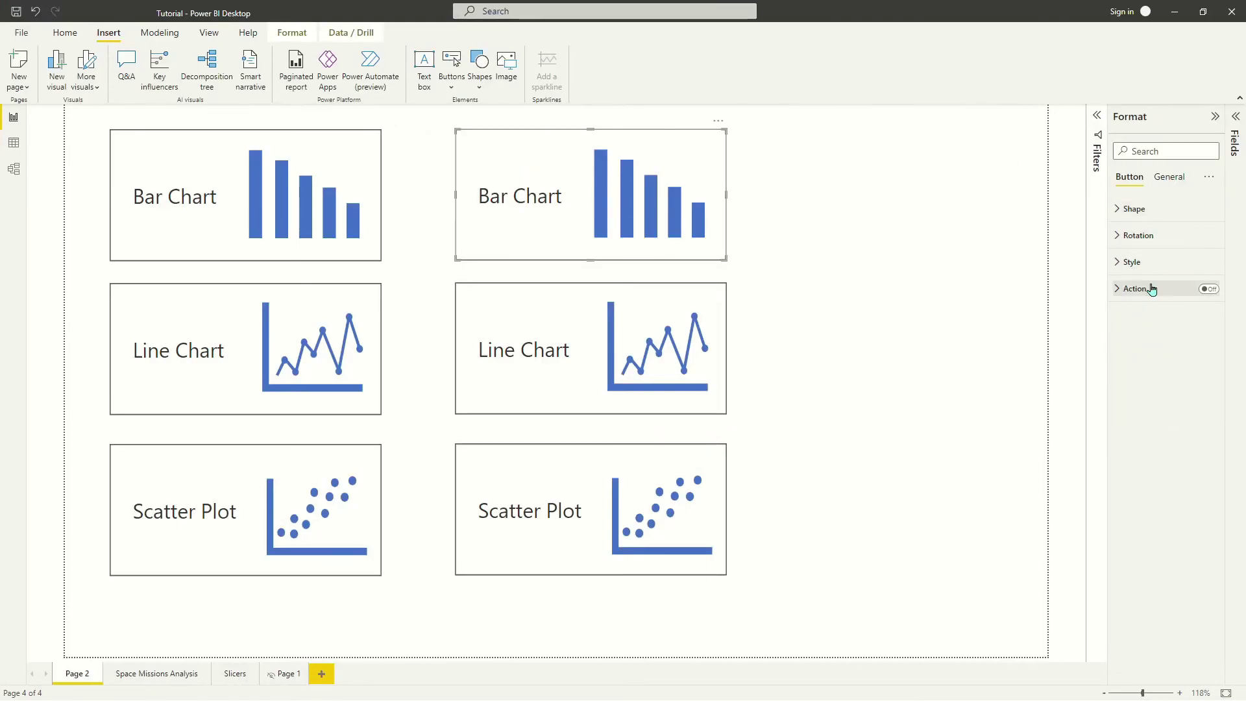
{"action": "left_click", "coordinate": [1118, 262]}
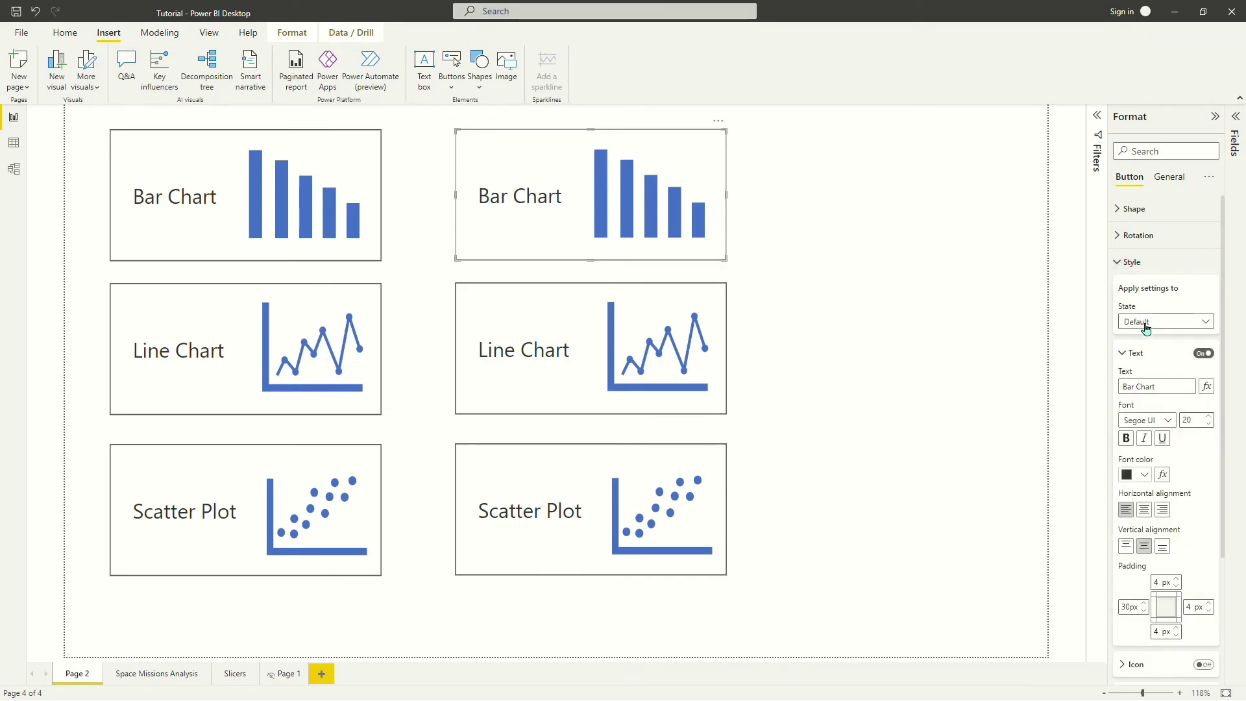
{"action": "scroll", "coordinate": [1155, 337], "scroll_direction": "down", "scroll_amount": 3}
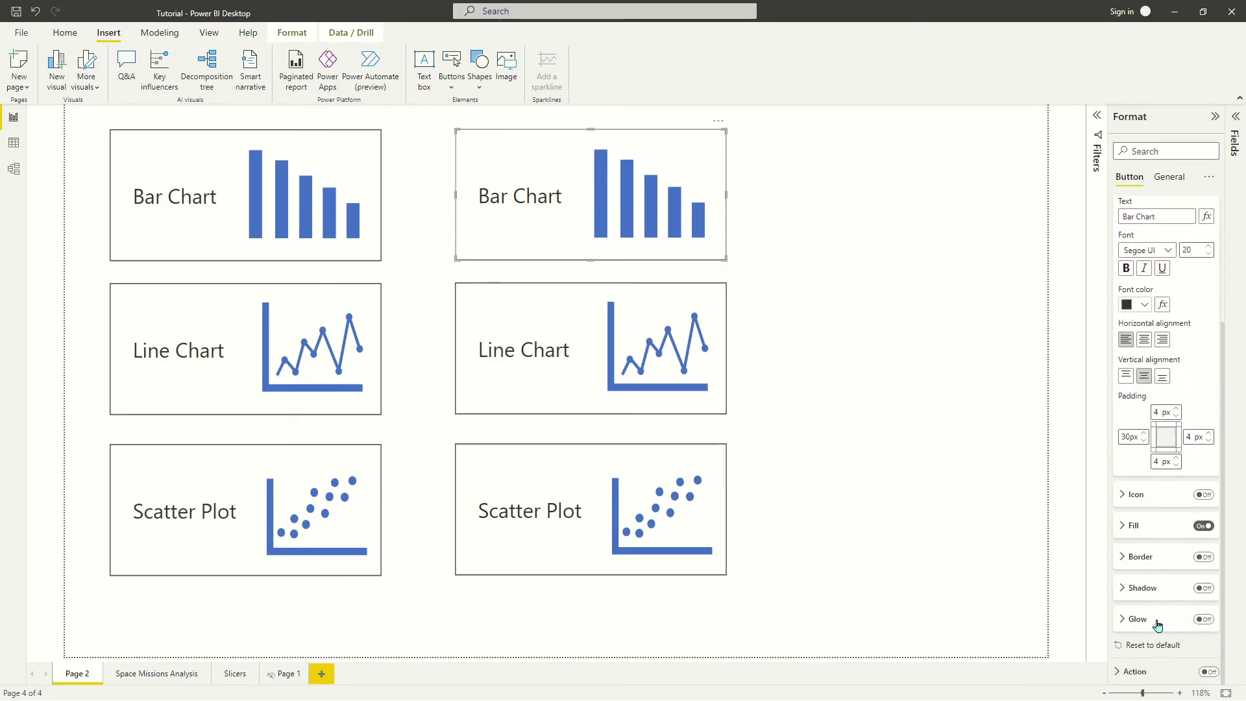
{"action": "left_click", "coordinate": [1129, 526]}
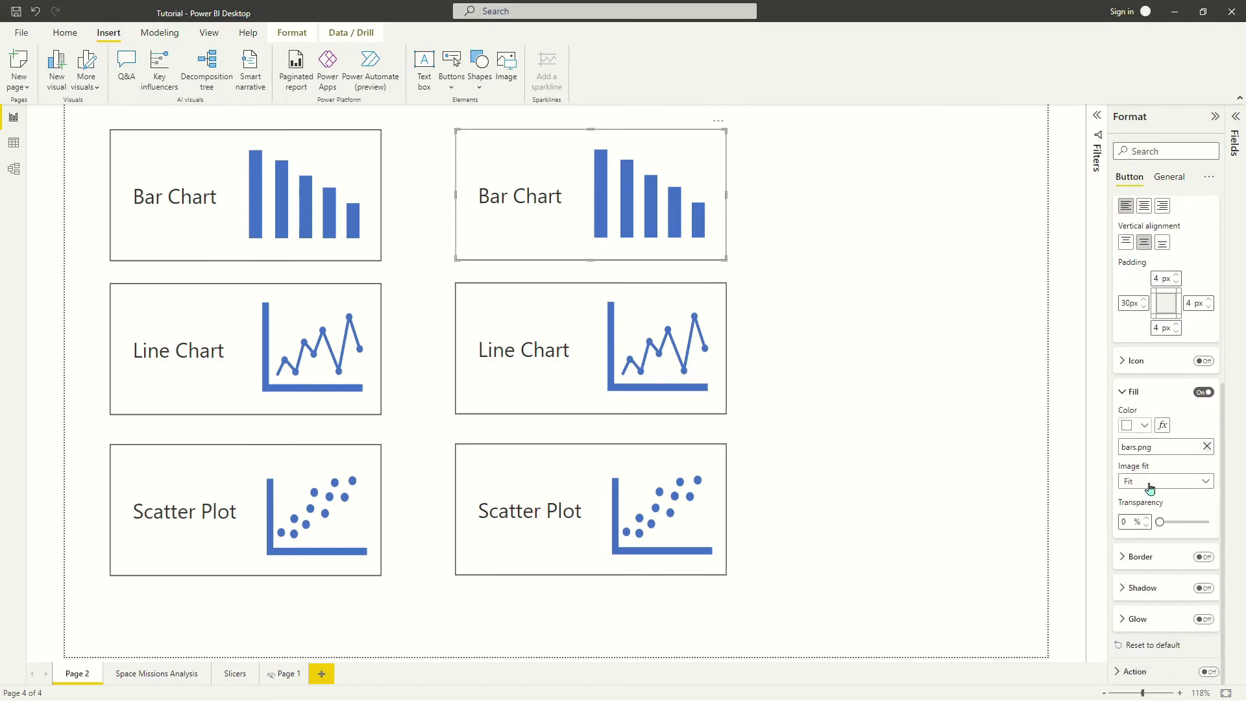
{"action": "left_click", "coordinate": [1207, 447]}
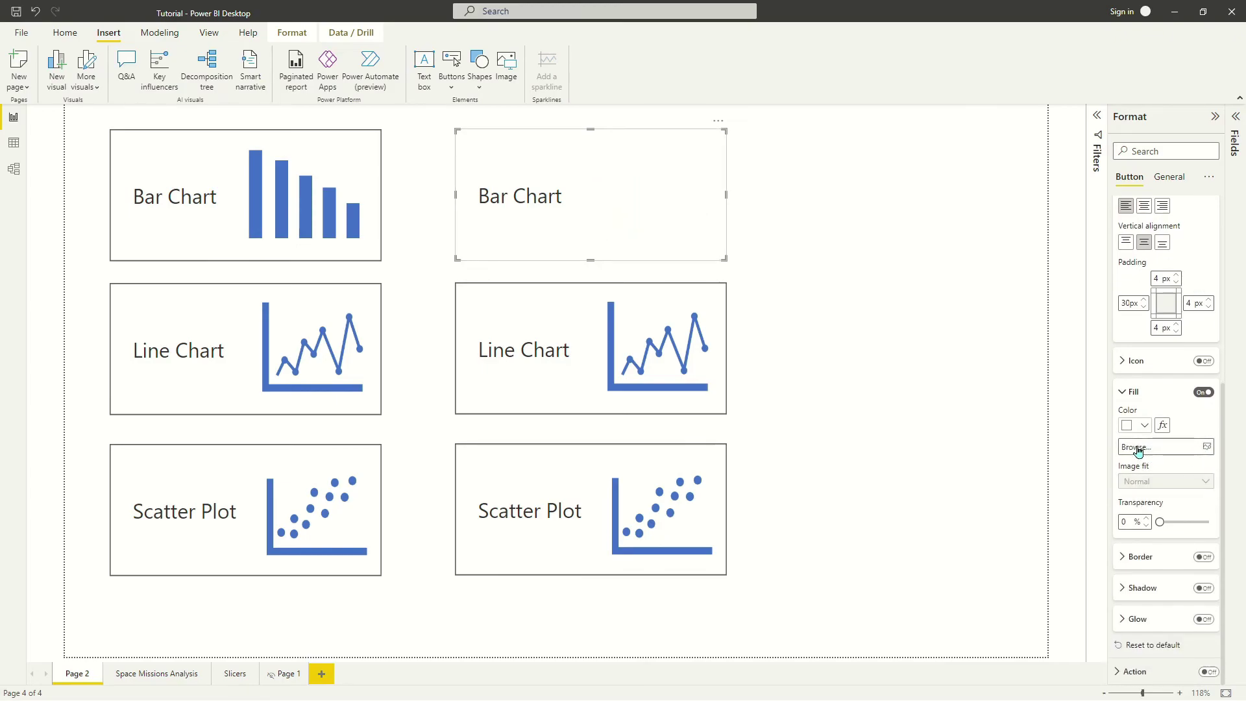
Fill the second-column Bar Chart button with bars.gif from the 2022_10_23_Animations folder and set its image fit to Fit
{"action": "left_click", "coordinate": [1149, 453]}
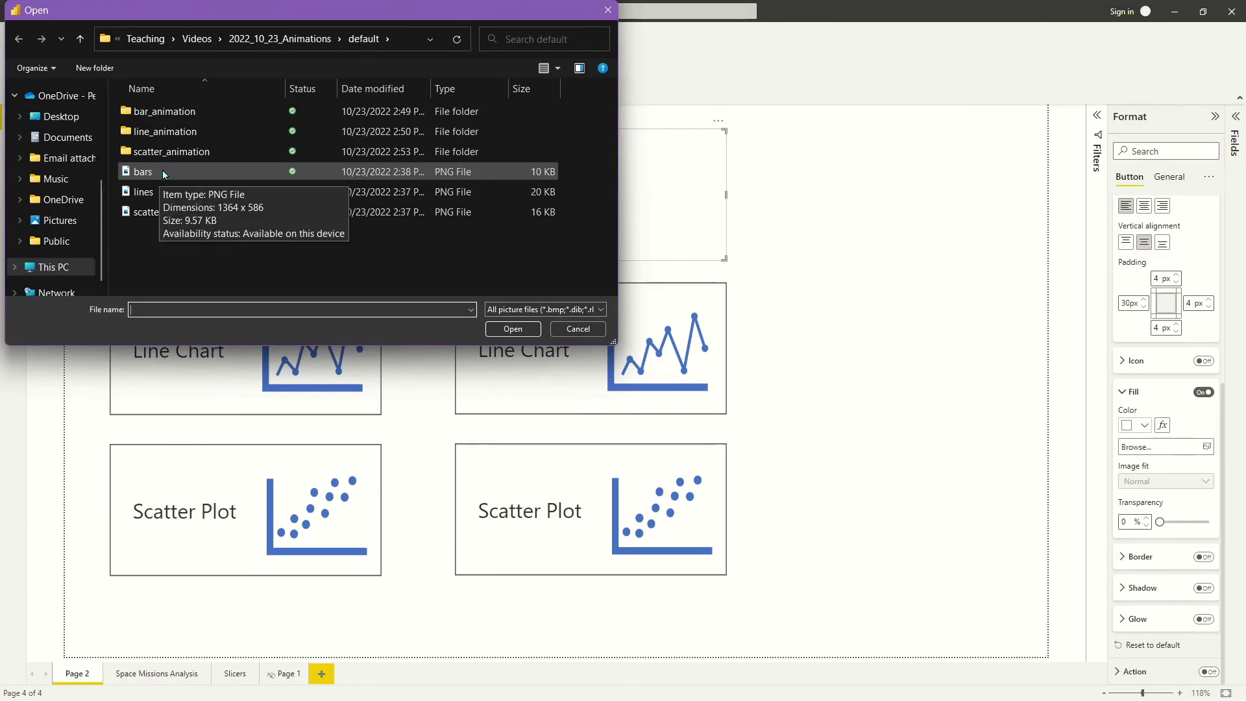
{"action": "left_click", "coordinate": [280, 39]}
{"action": "left_click", "coordinate": [220, 135]}
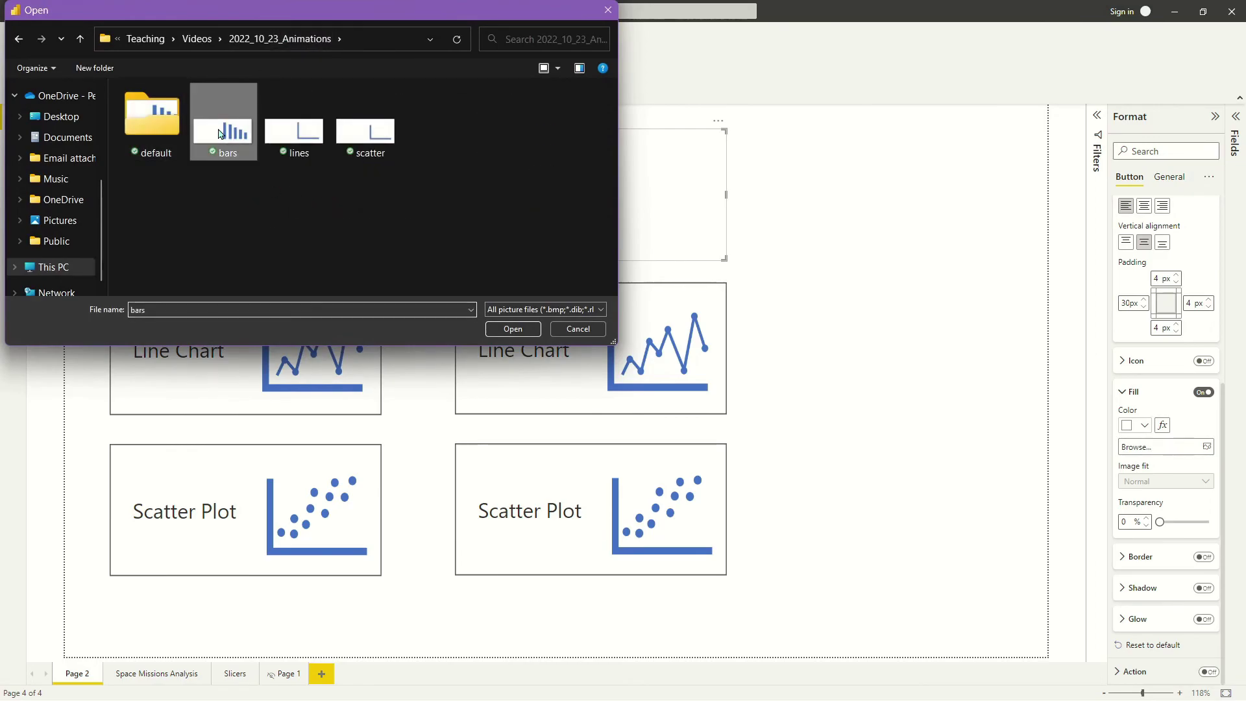
{"action": "left_click", "coordinate": [512, 329]}
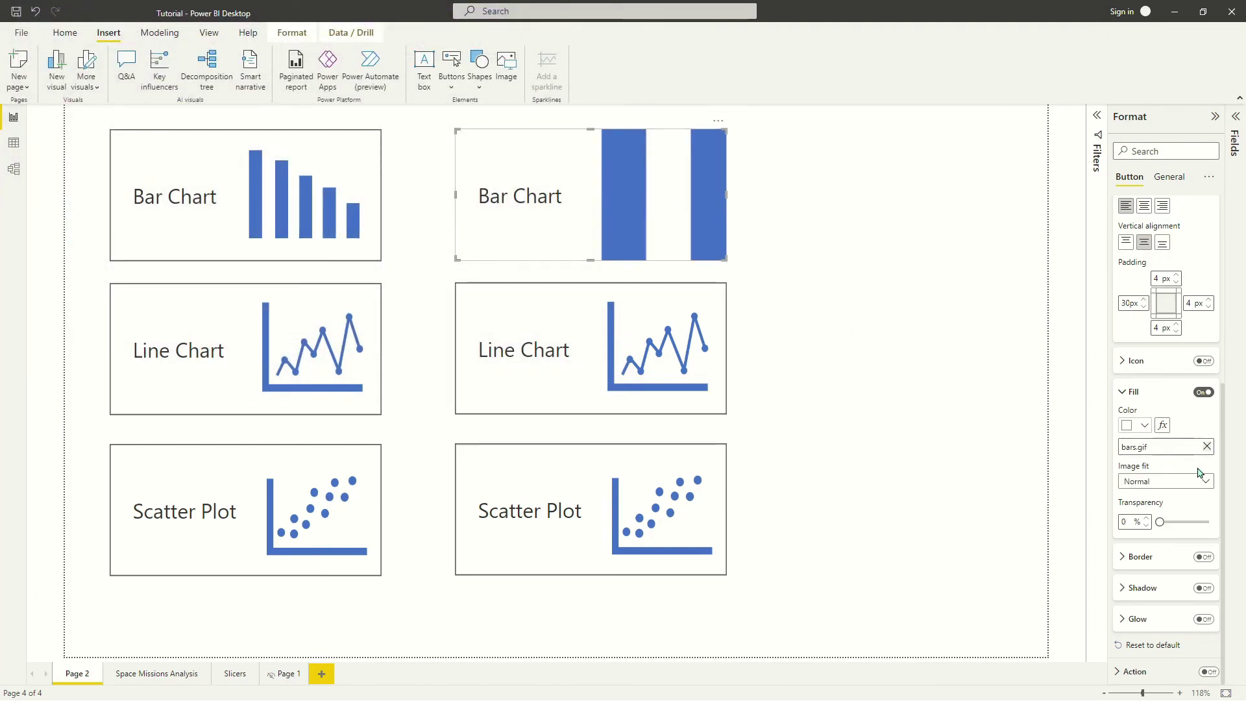
{"action": "left_click", "coordinate": [1135, 481]}
{"action": "left_click", "coordinate": [1145, 516]}
Replace the second-column Line Chart button's fill image with lines.gif and set its image fit to Fit
{"action": "left_click", "coordinate": [545, 296]}
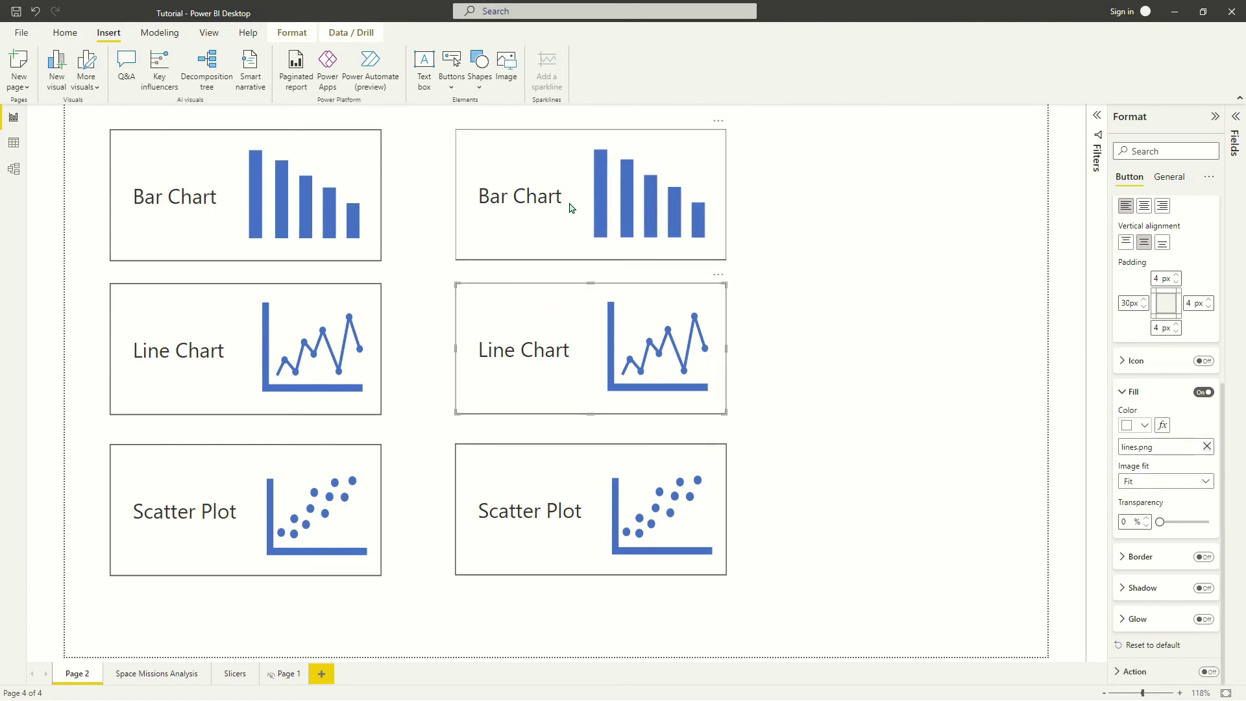
{"action": "left_click", "coordinate": [1207, 448]}
{"action": "left_click", "coordinate": [1161, 446]}
{"action": "left_click", "coordinate": [291, 139]}
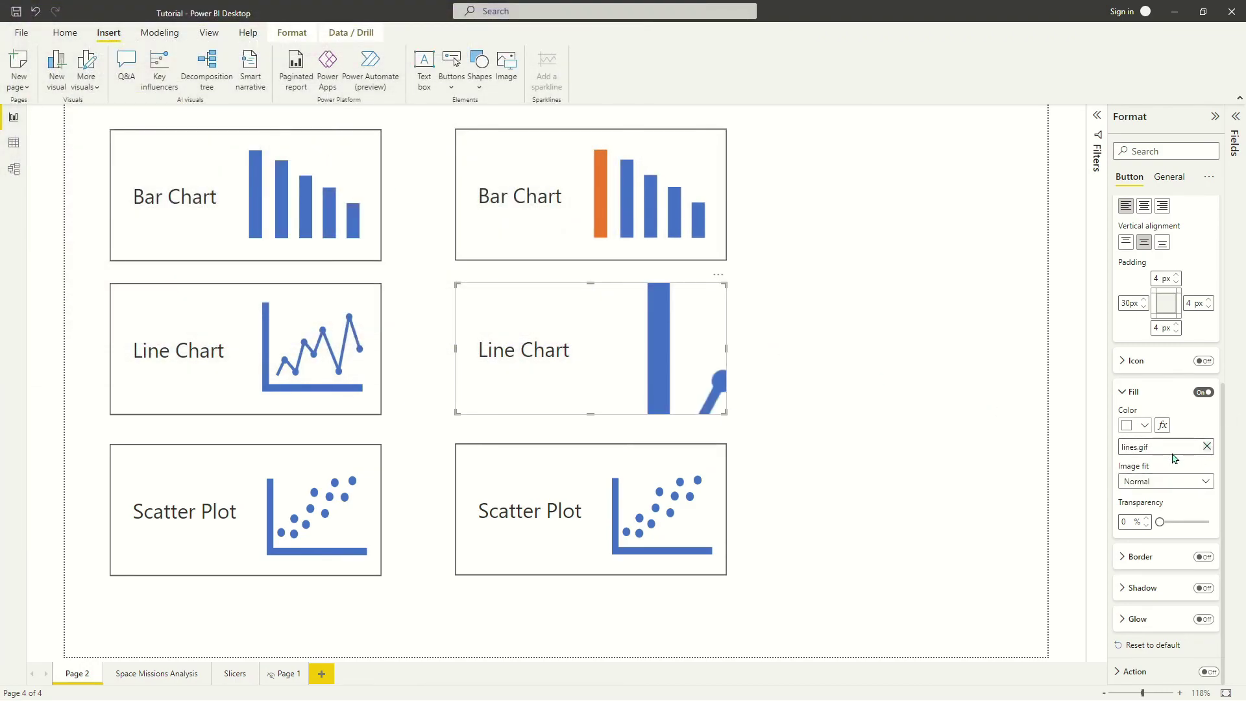
{"action": "left_click", "coordinate": [1130, 481]}
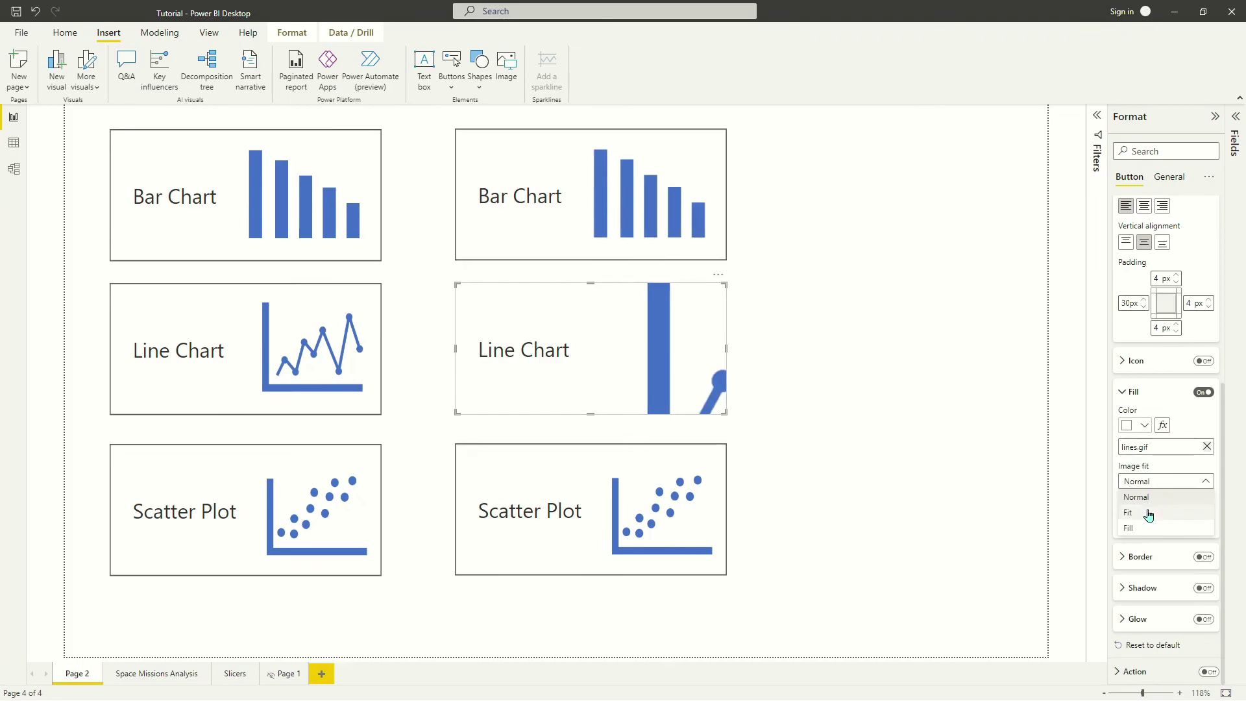
{"action": "left_click", "coordinate": [1149, 513]}
Replace the second-column Scatter Plot button's fill image with scatter.gif, set its image fit to Fit, and deselect the button
{"action": "left_click", "coordinate": [552, 461]}
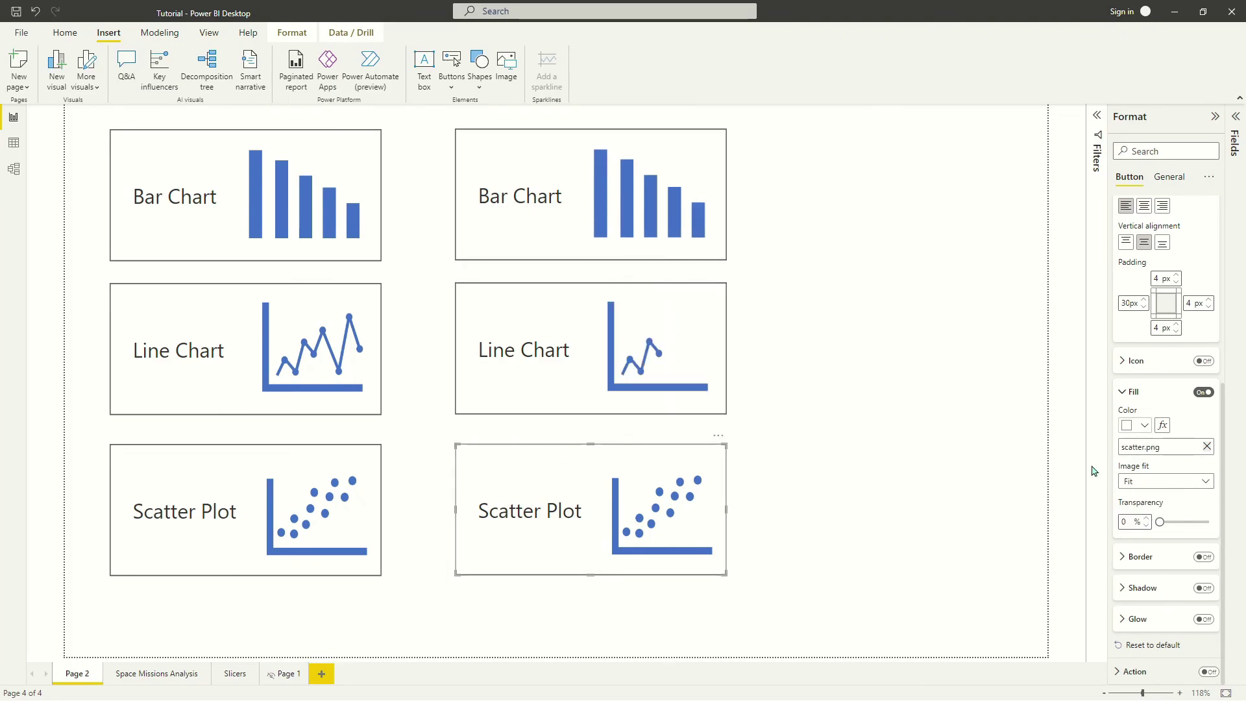
{"action": "left_click", "coordinate": [1207, 445]}
{"action": "left_click", "coordinate": [1163, 447]}
{"action": "left_click", "coordinate": [364, 128]}
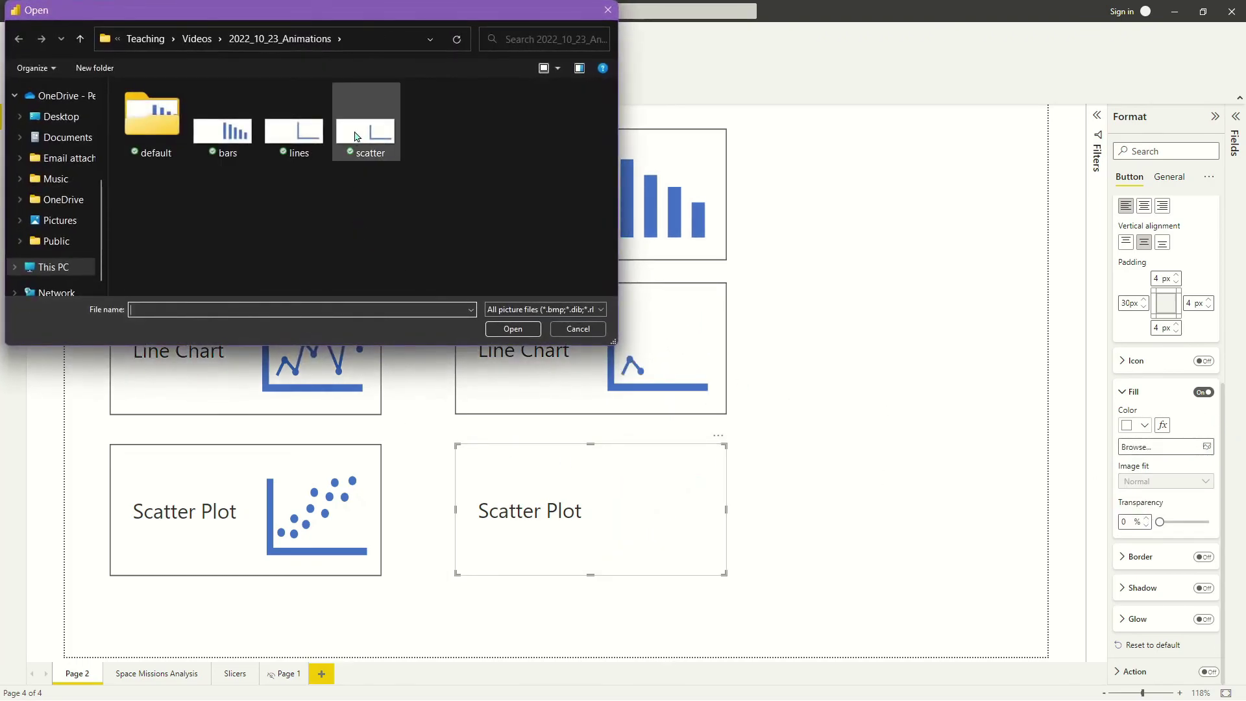
{"action": "left_click", "coordinate": [512, 325]}
{"action": "left_click", "coordinate": [1165, 483]}
{"action": "left_click", "coordinate": [1149, 514]}
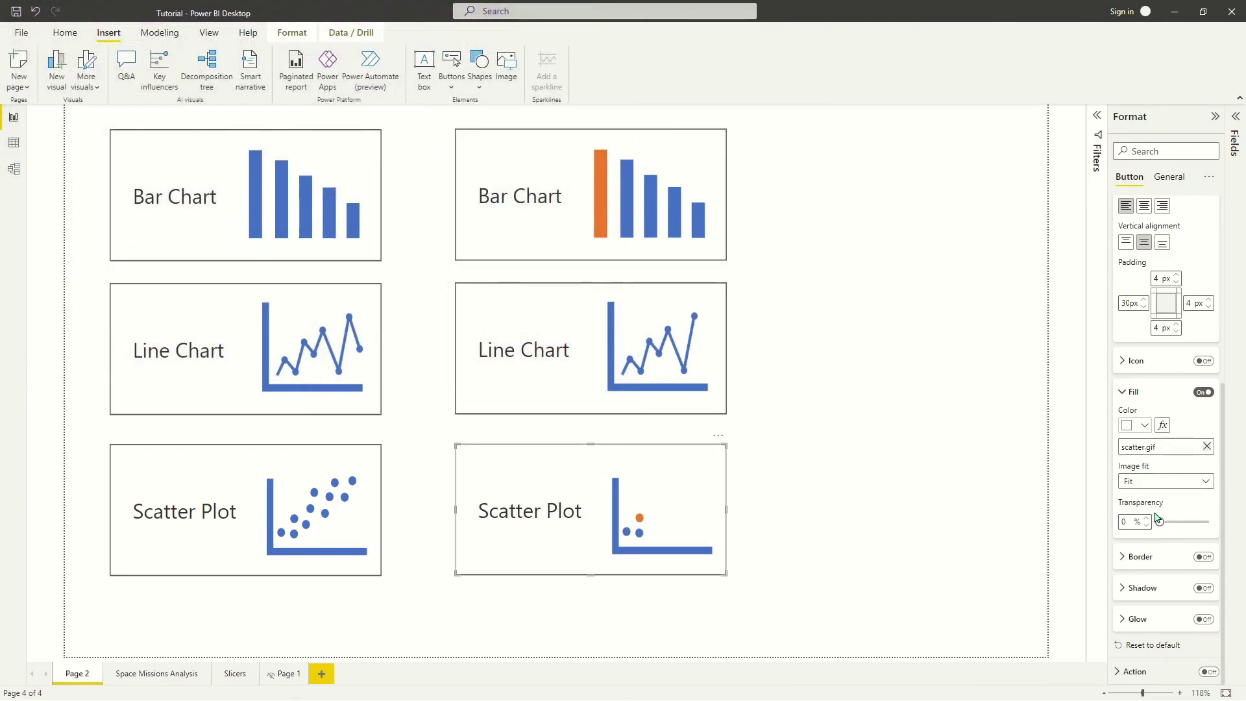
{"action": "left_click", "coordinate": [835, 320]}
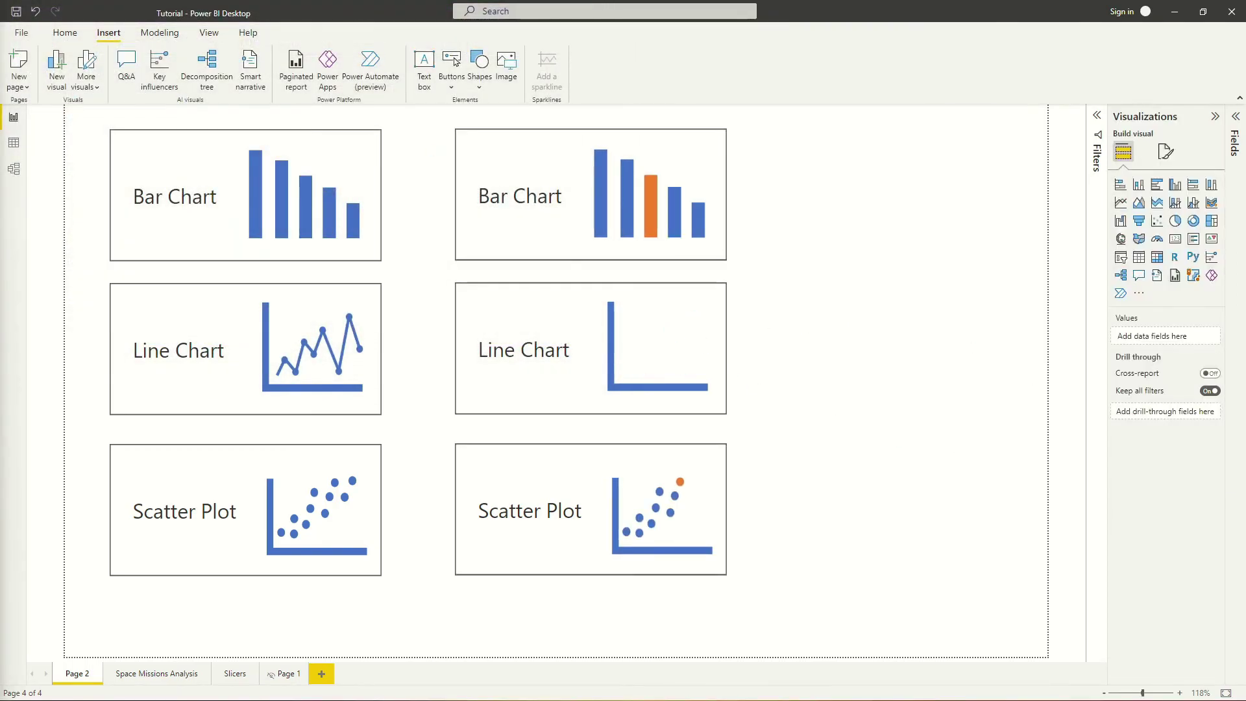